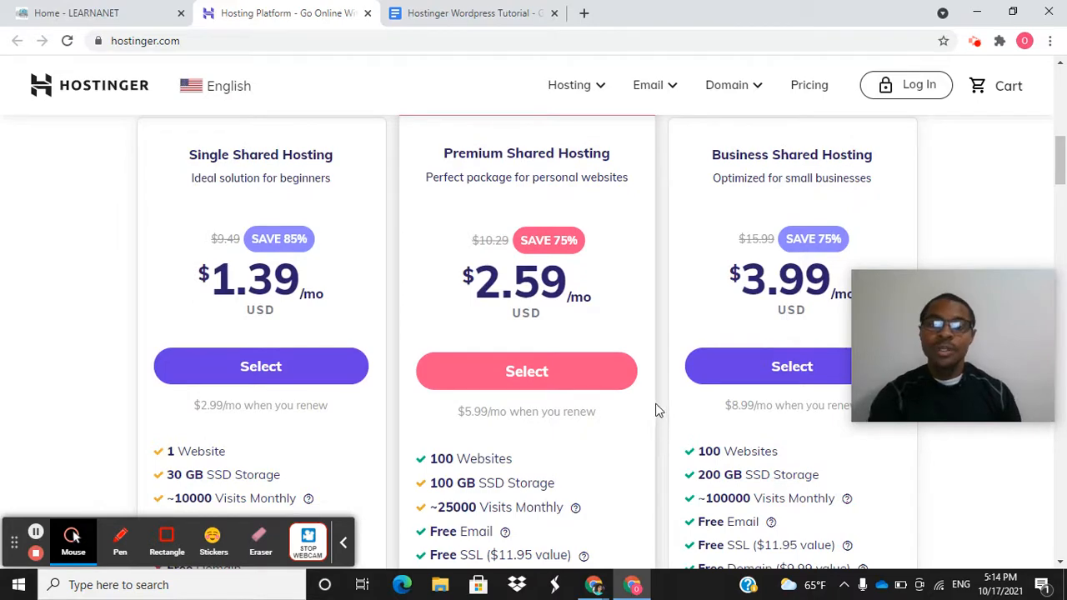
- Select the Premium Shared Hosting plan and review its order page, from the billing periods to the card payment details
left_click(560, 372)
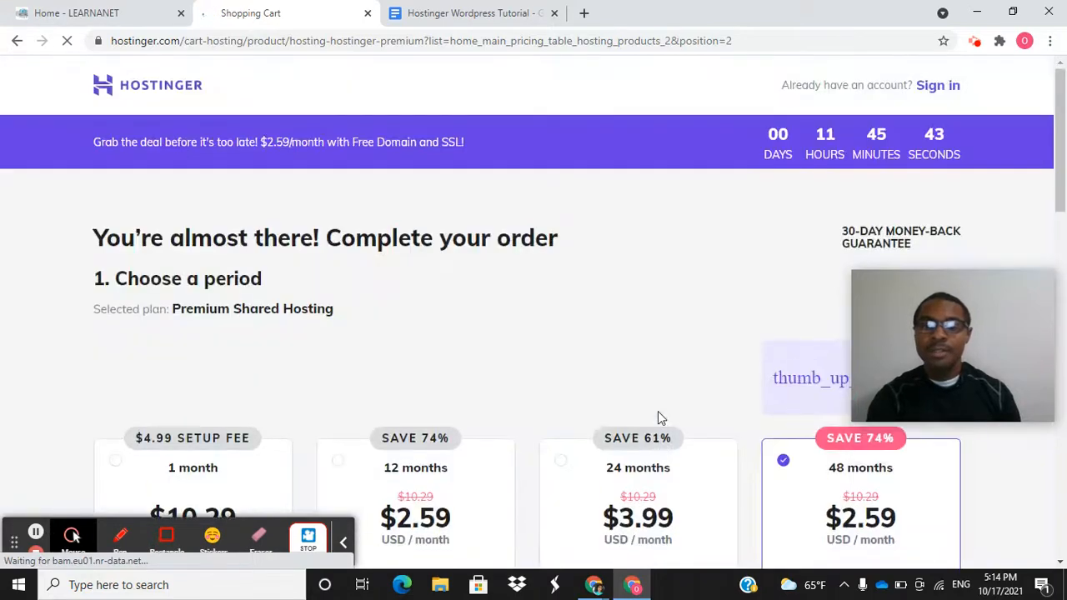
scroll(50, 430, "down", 4)
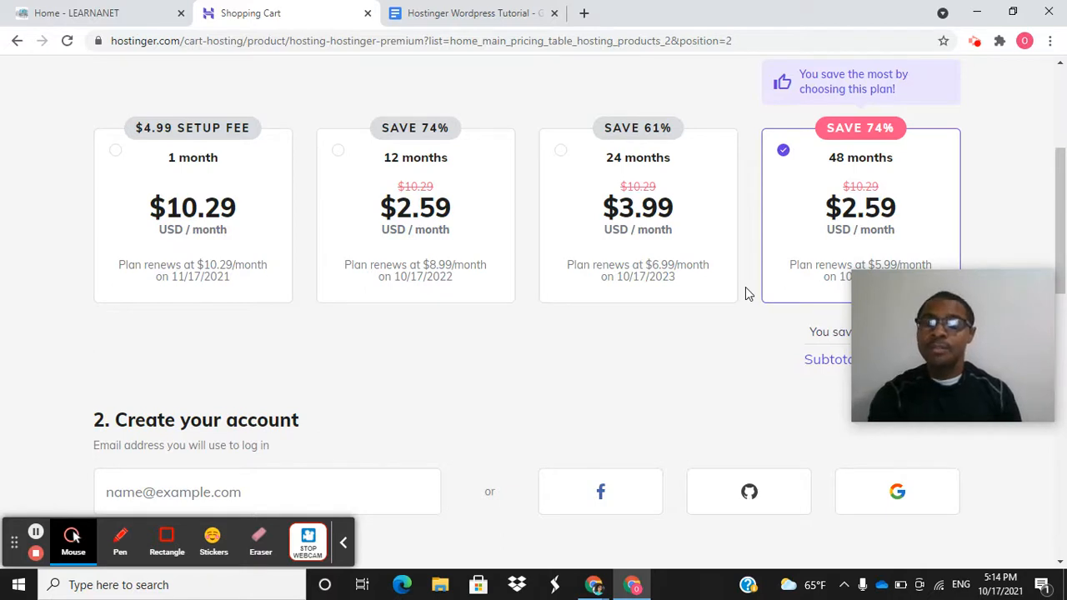
scroll(748, 294, "down", 2)
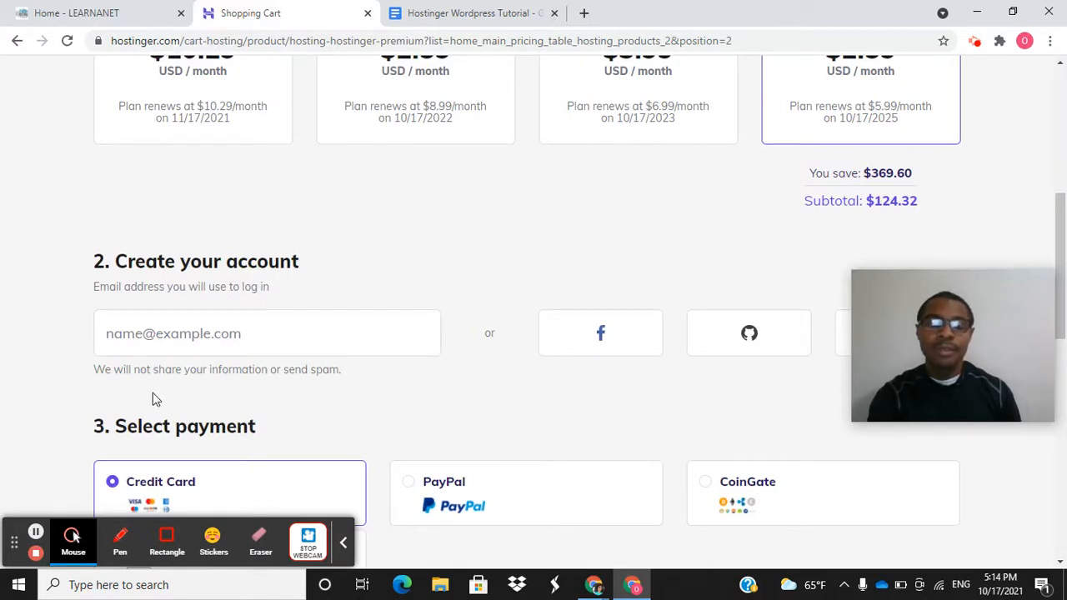
scroll(46, 424, "down", 3)
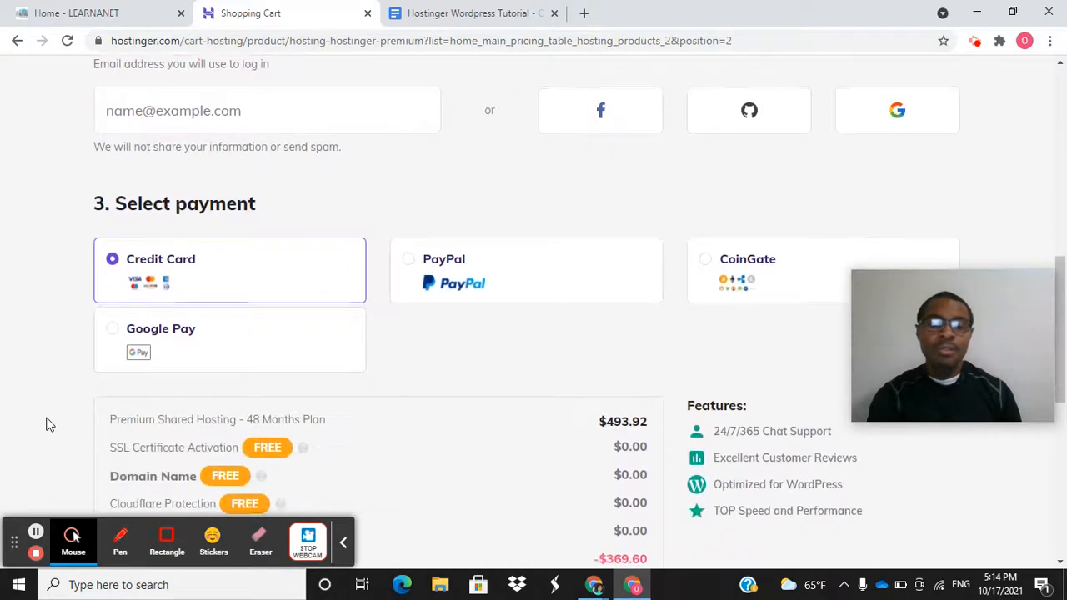
scroll(47, 424, "down", 2)
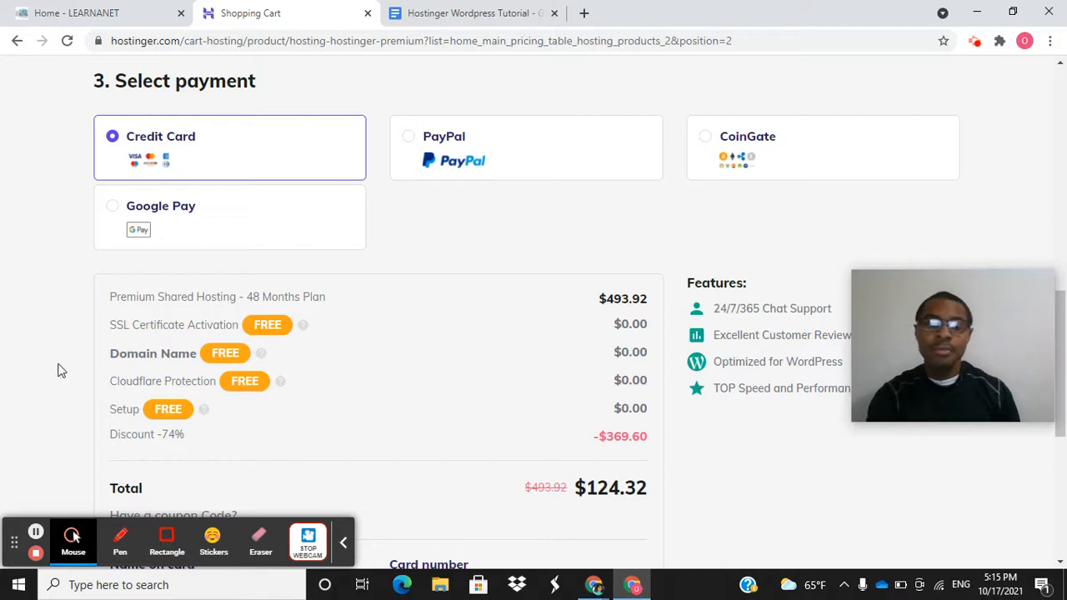
scroll(58, 370, "down", 1)
scroll(59, 370, "down", 1)
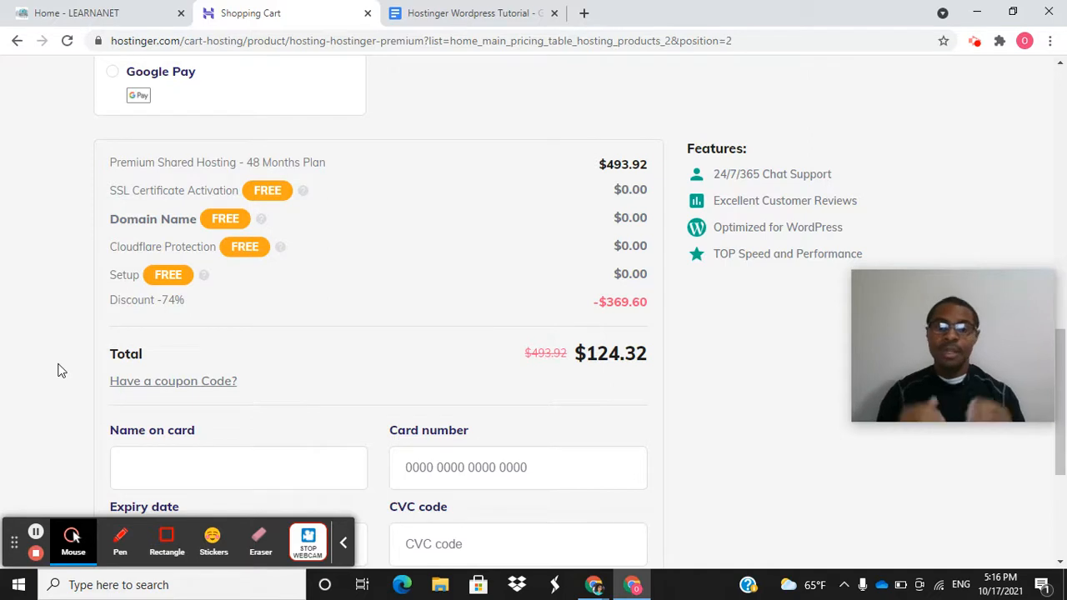
scroll(61, 371, "down", 3)
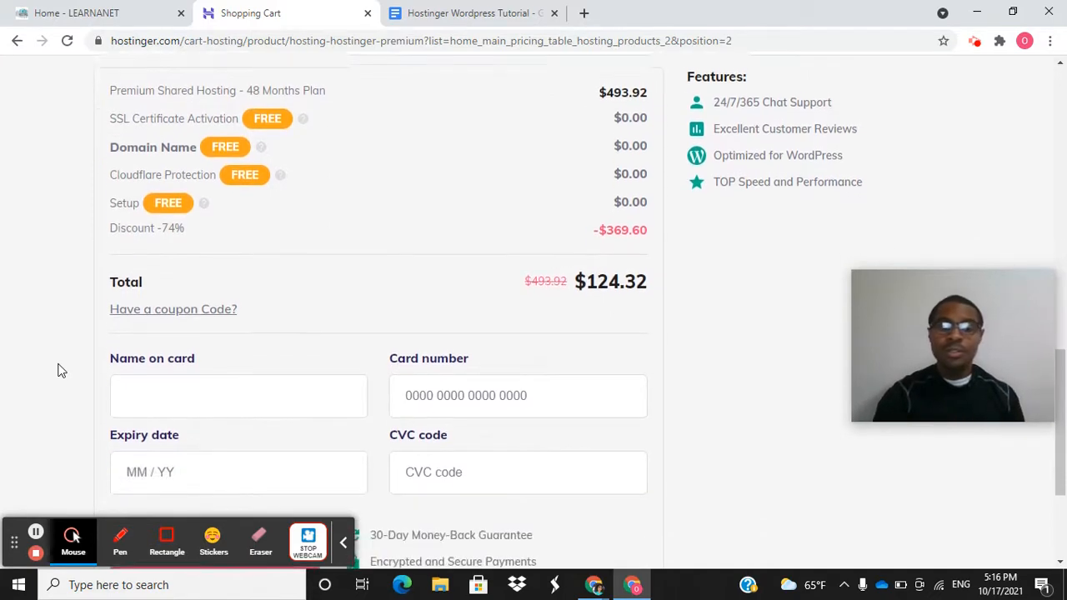
scroll(61, 370, "down", 1)
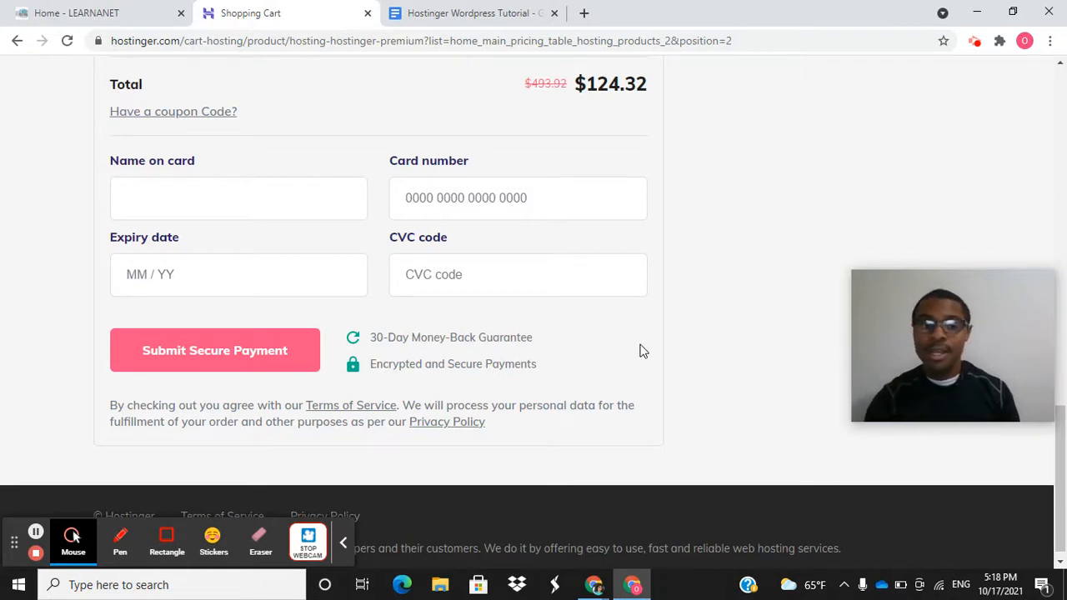
left_click(308, 542)
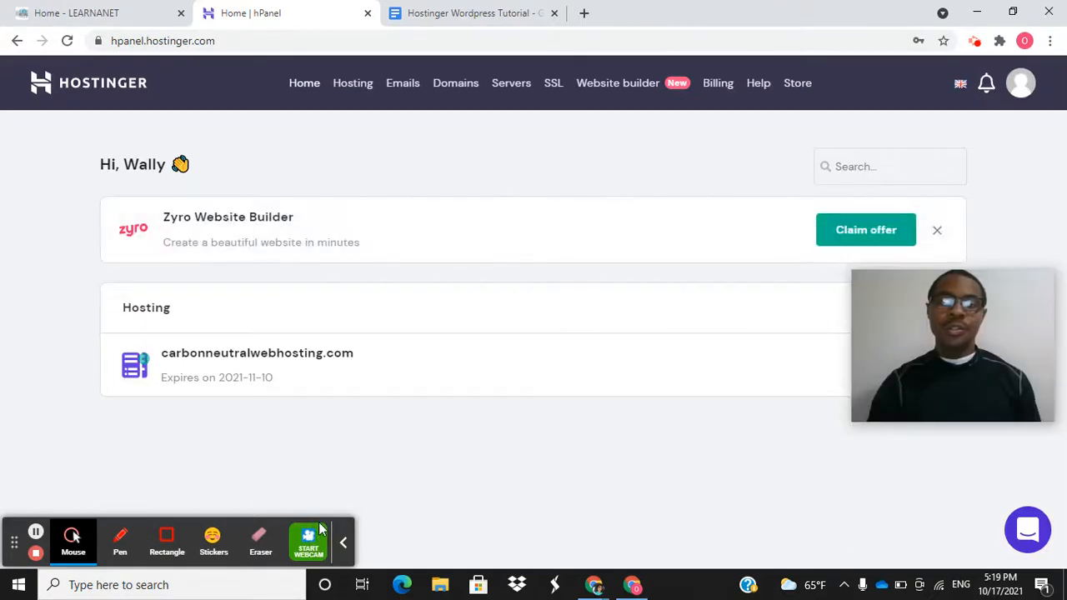
left_click(318, 530)
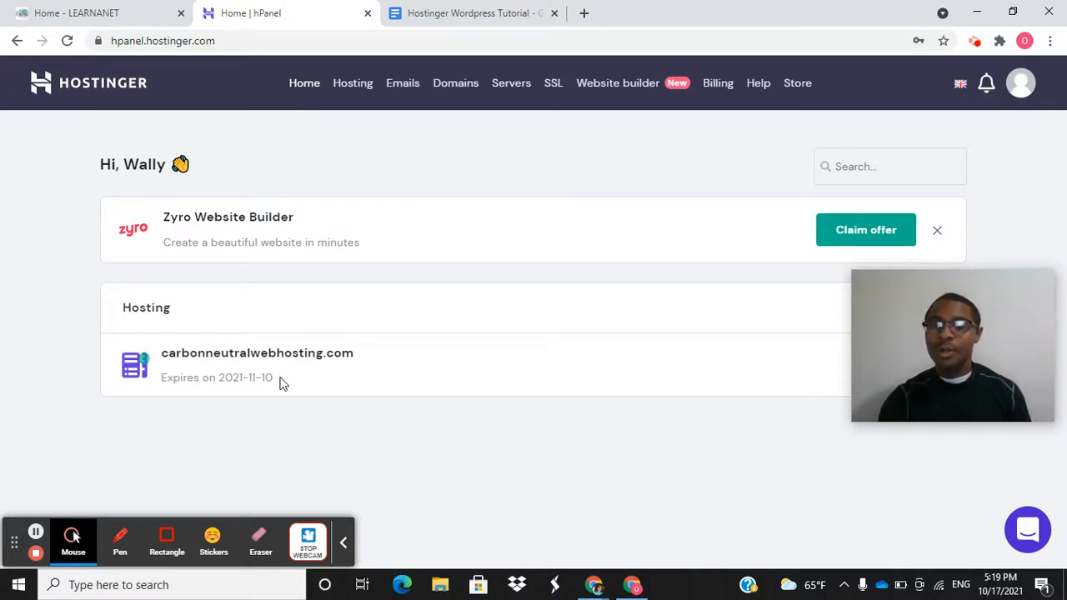
- Open the hosting management page for cheapesthostingsites.com from the list of hosted websites
left_click(351, 85)
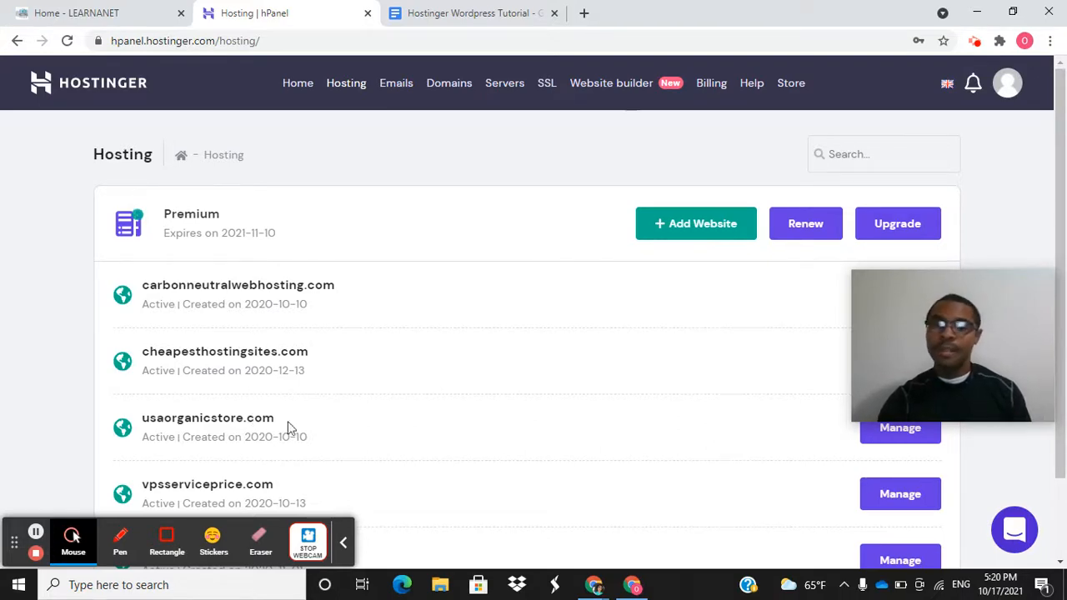
left_click(884, 361)
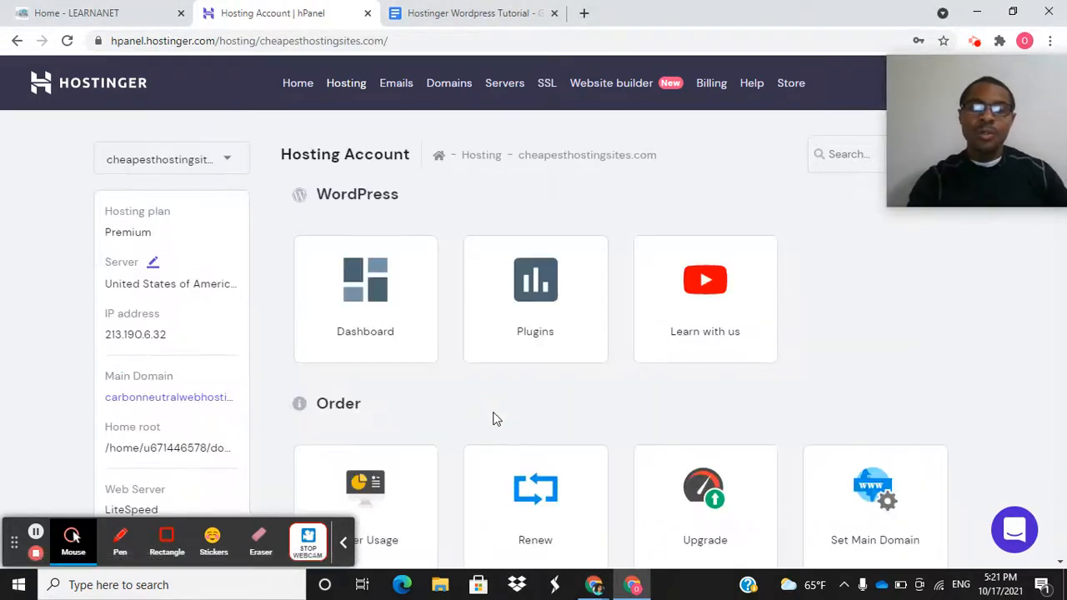
- Look through the hosting account's order, accounts, emails and domains sections and its plan details
scroll(259, 427, "down", 8)
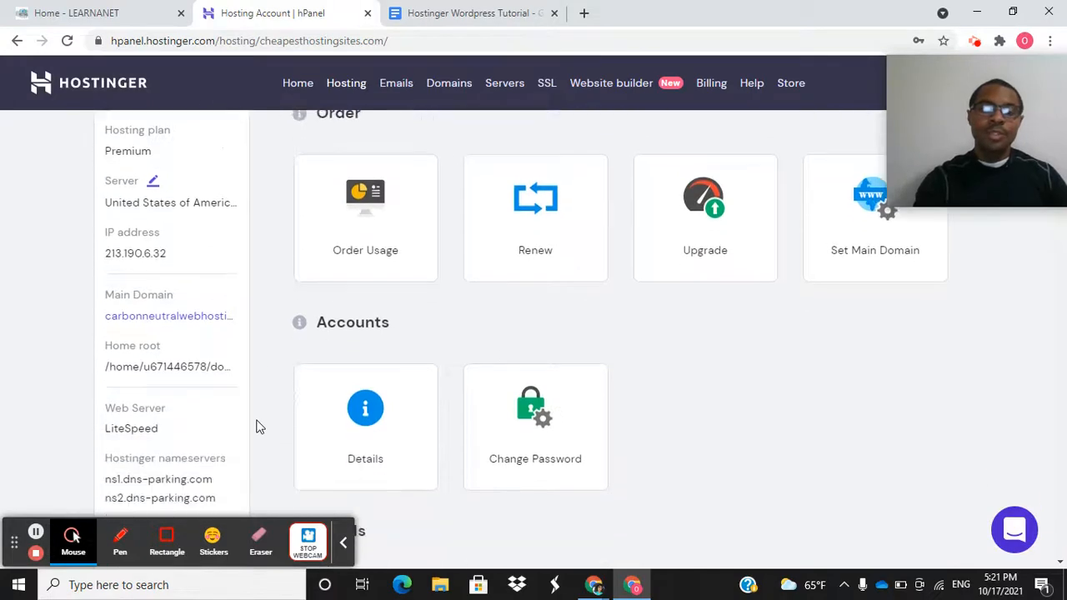
scroll(259, 427, "down", 6)
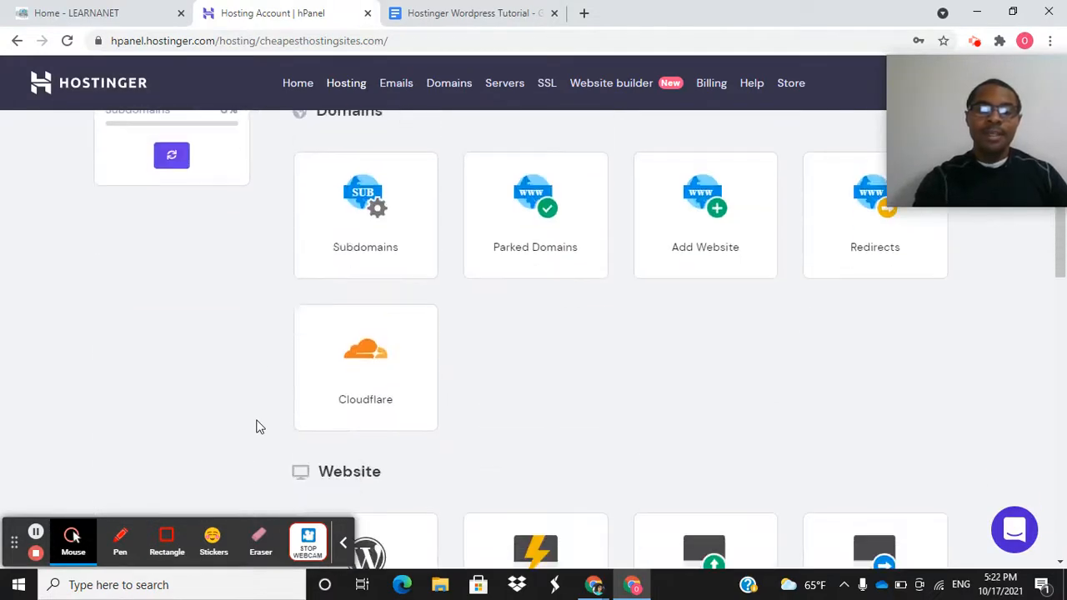
scroll(259, 427, "up", 3)
scroll(258, 427, "up", 6)
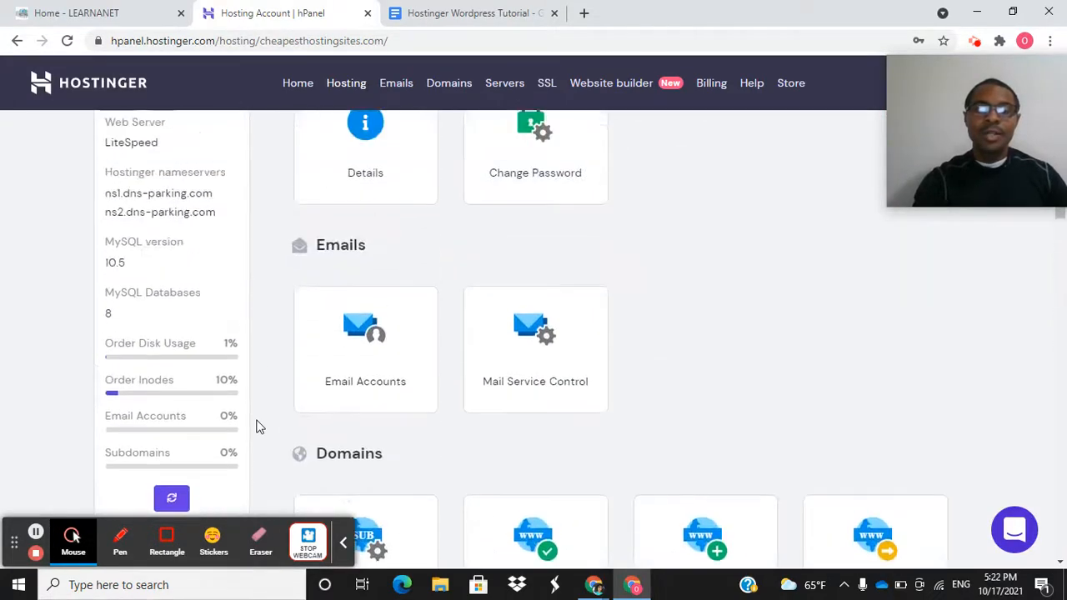
scroll(259, 427, "up", 3)
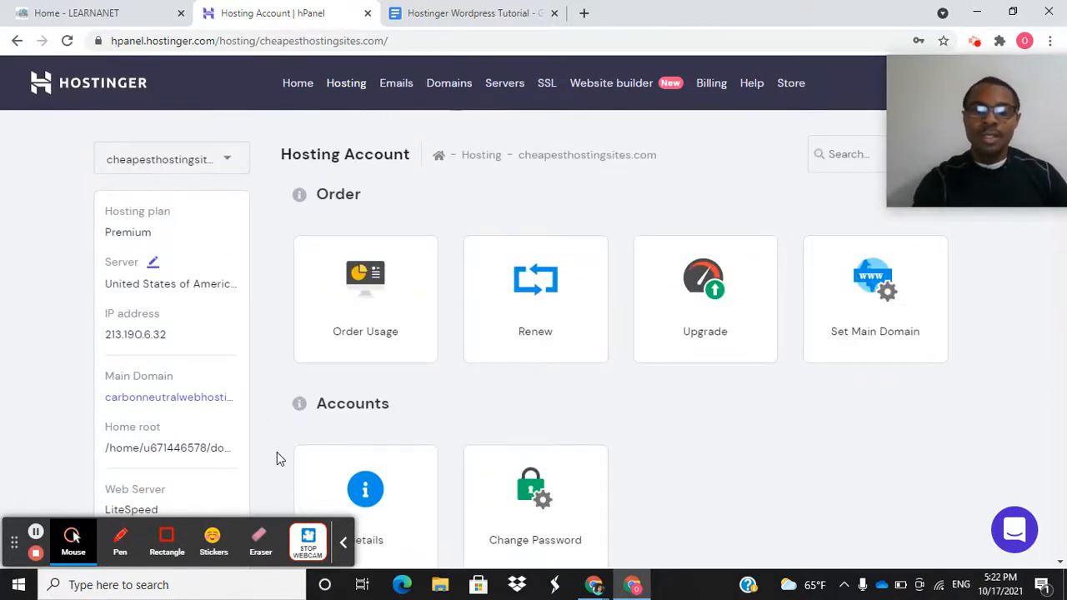
scroll(277, 452, "down", 2)
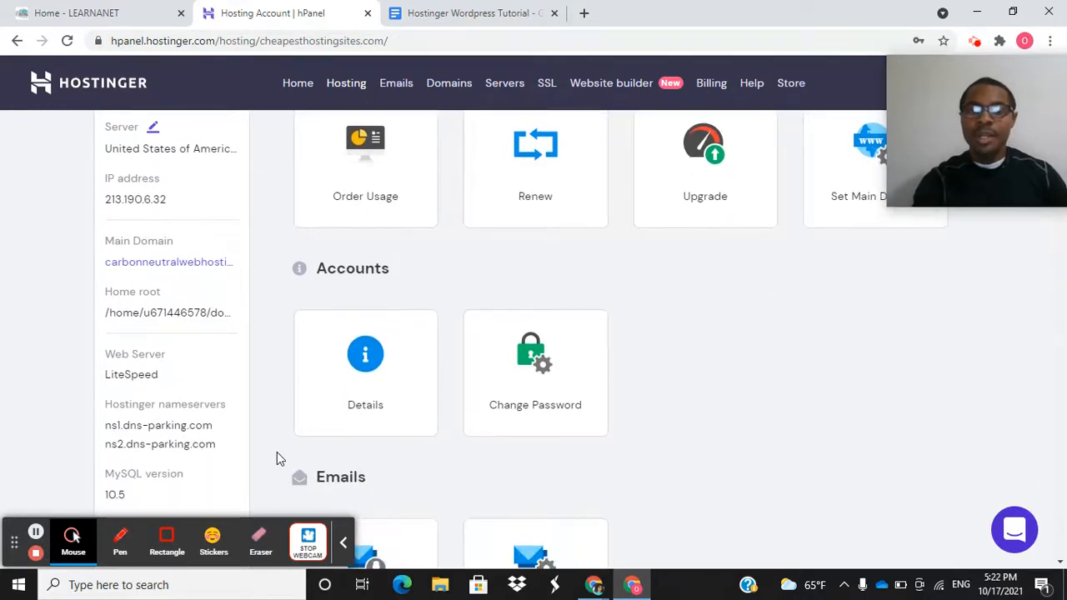
scroll(277, 459, "down", 3)
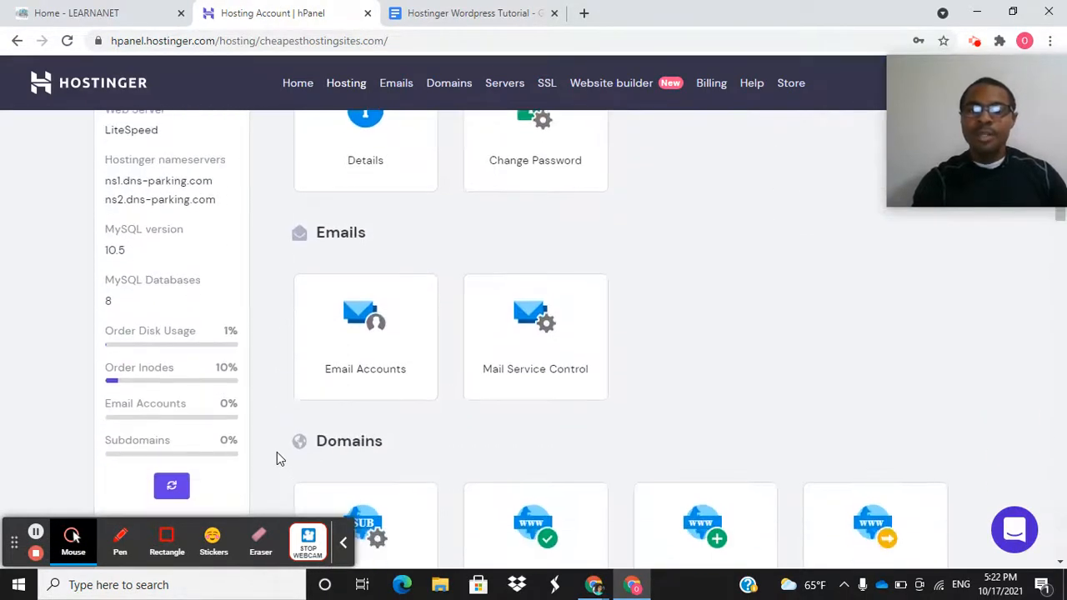
scroll(277, 452, "down", 2)
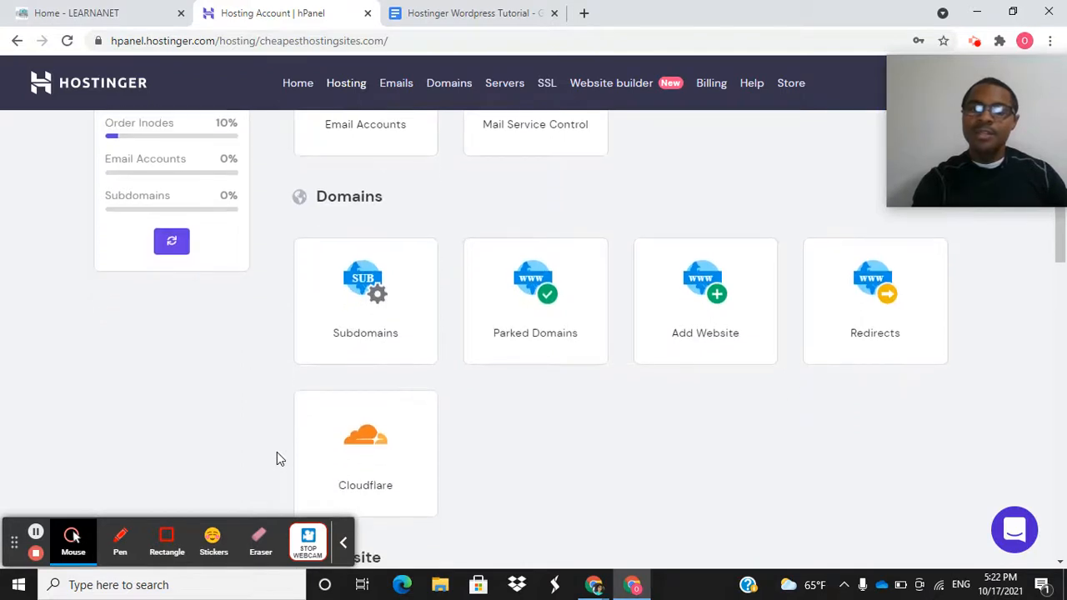
scroll(277, 452, "down", 1)
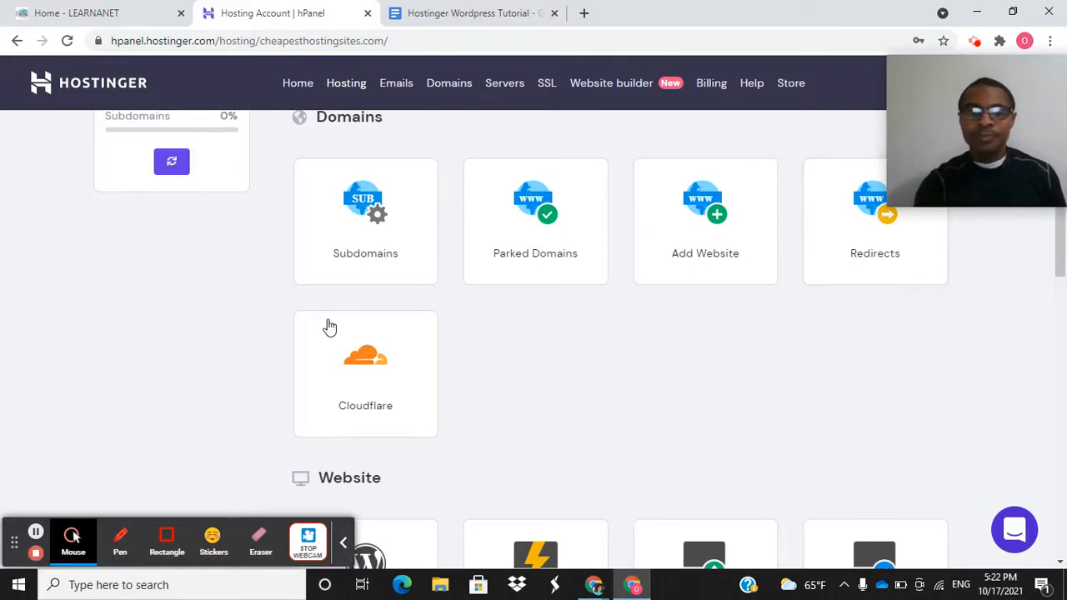
scroll(270, 342, "down", 1)
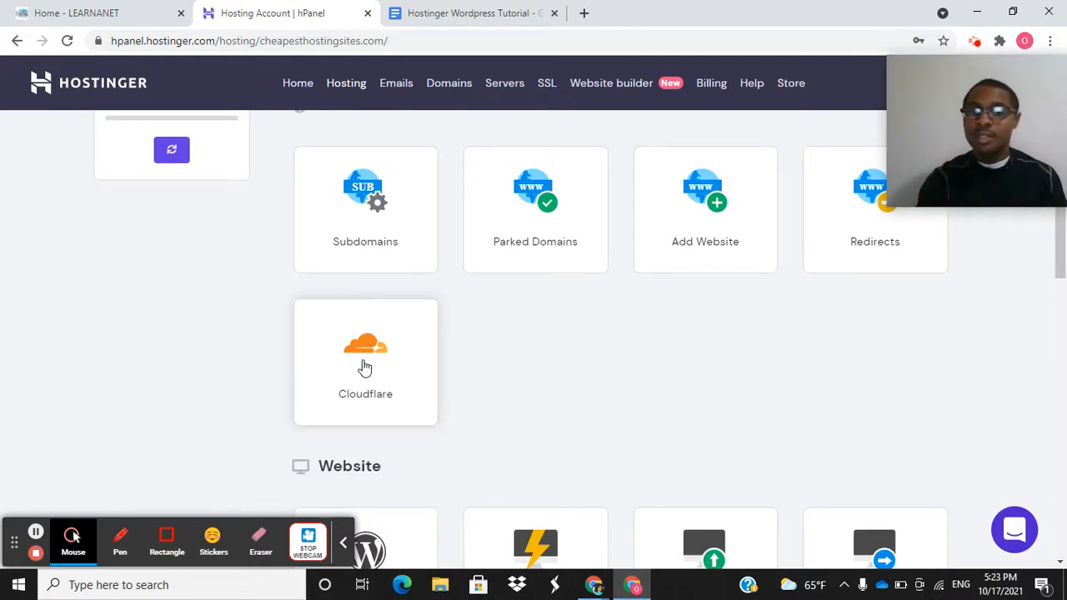
- Open the WordPress installation form for cheapesthostingsites.com from the website tools
scroll(256, 406, "down", 1)
scroll(259, 406, "down", 3)
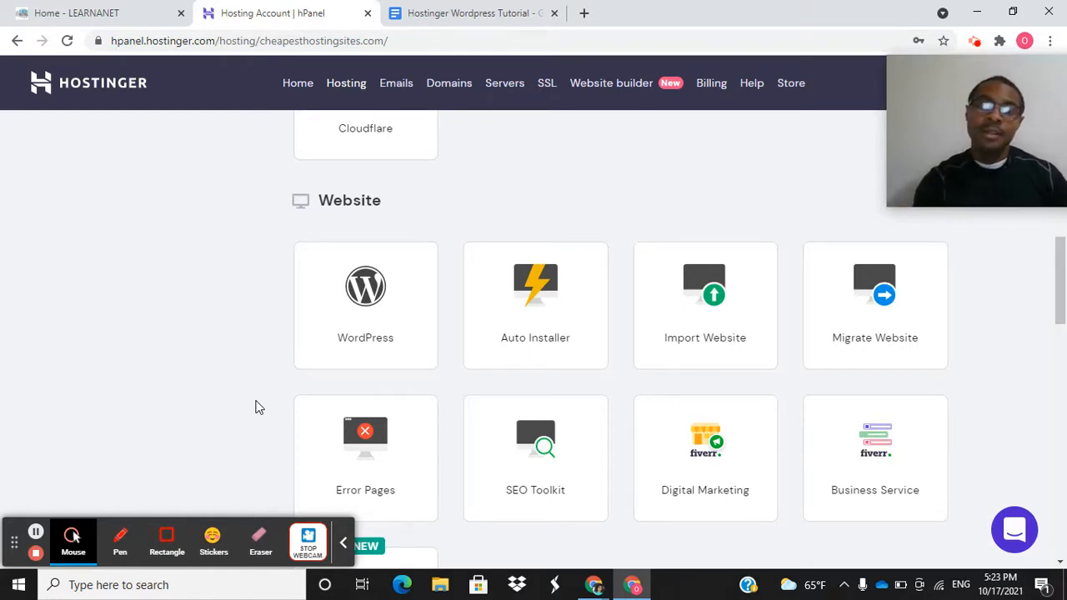
left_click(356, 315)
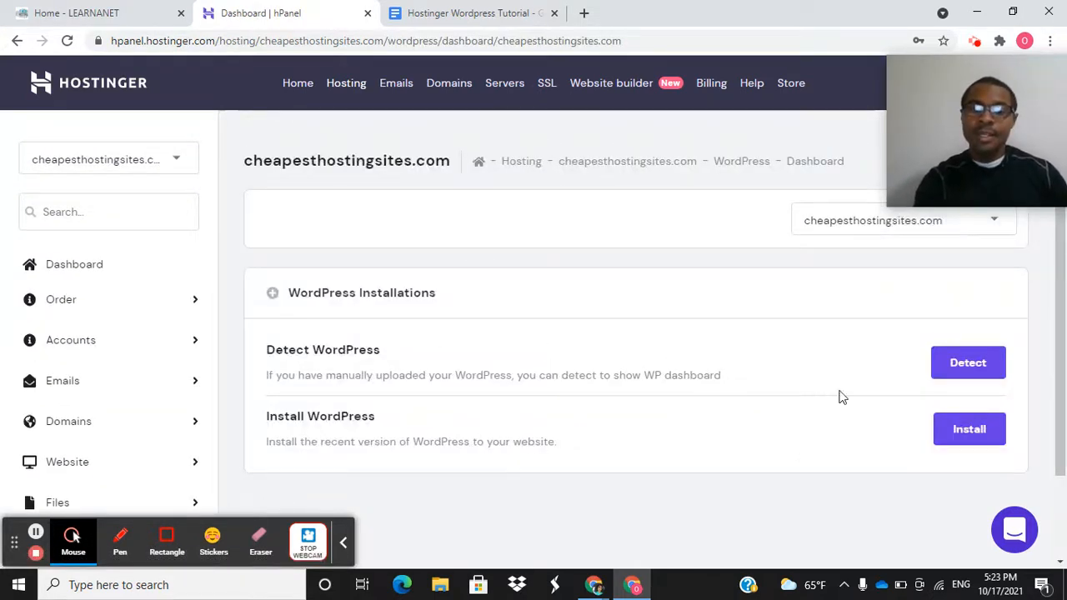
left_click(982, 429)
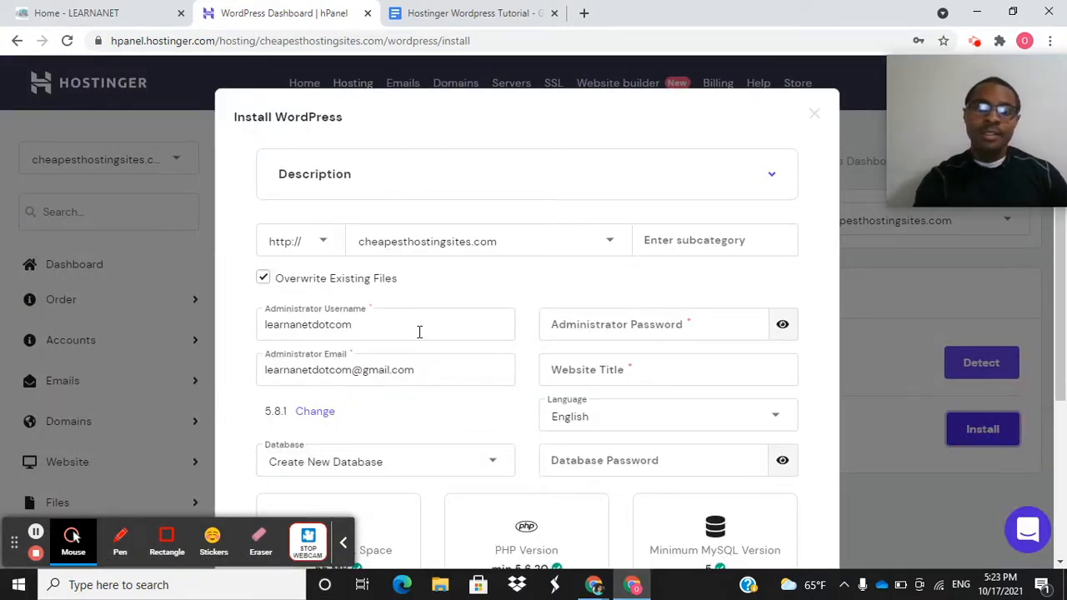
left_click(326, 240)
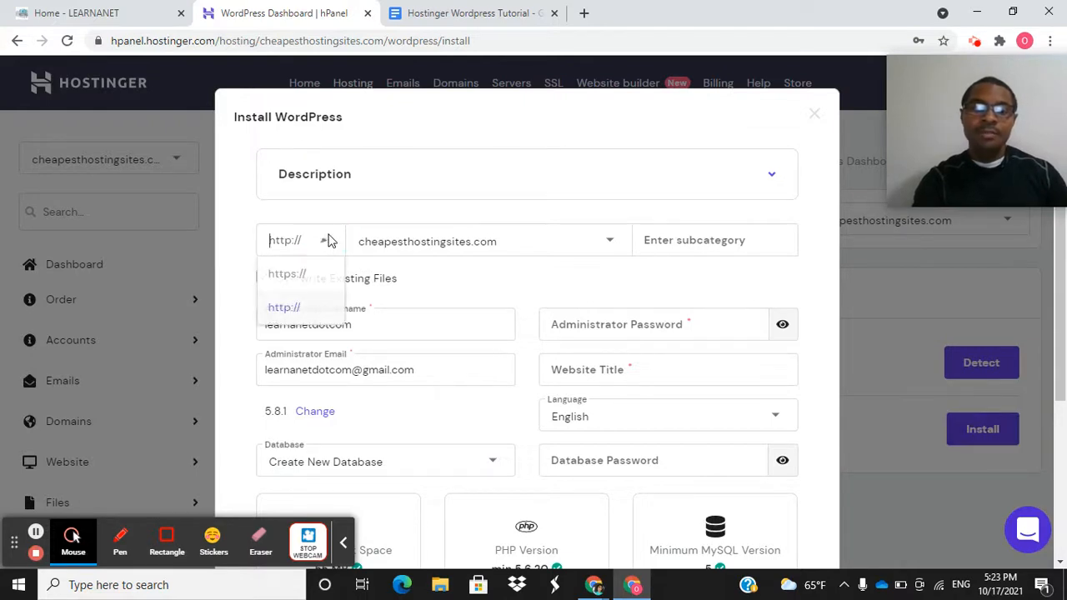
left_click(298, 275)
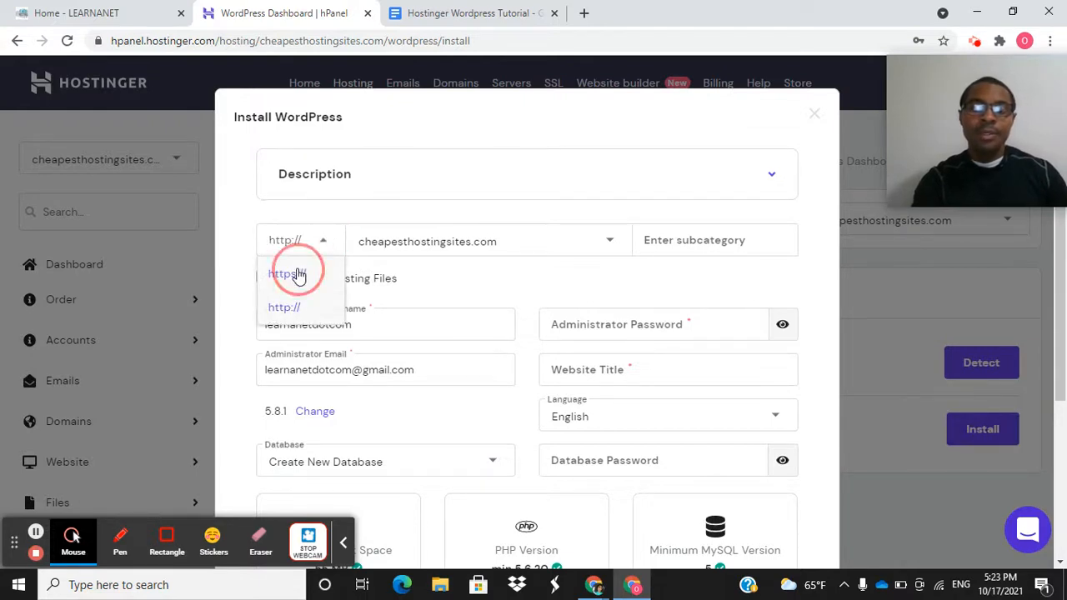
left_click(373, 326)
key("BackSpace")
key("BackSpace")
key("BackSpace")
key("BackSpace")
key("BackSpace")
key("BackSpace")
key("BackSpace")
key("BackSpace")
key("BackSpace")
key("BackSpace")
key("BackSpace")
key("BackSpace")
key("BackSpace")
key("BackSpace")
key("BackSpace")
type("cheapestho")
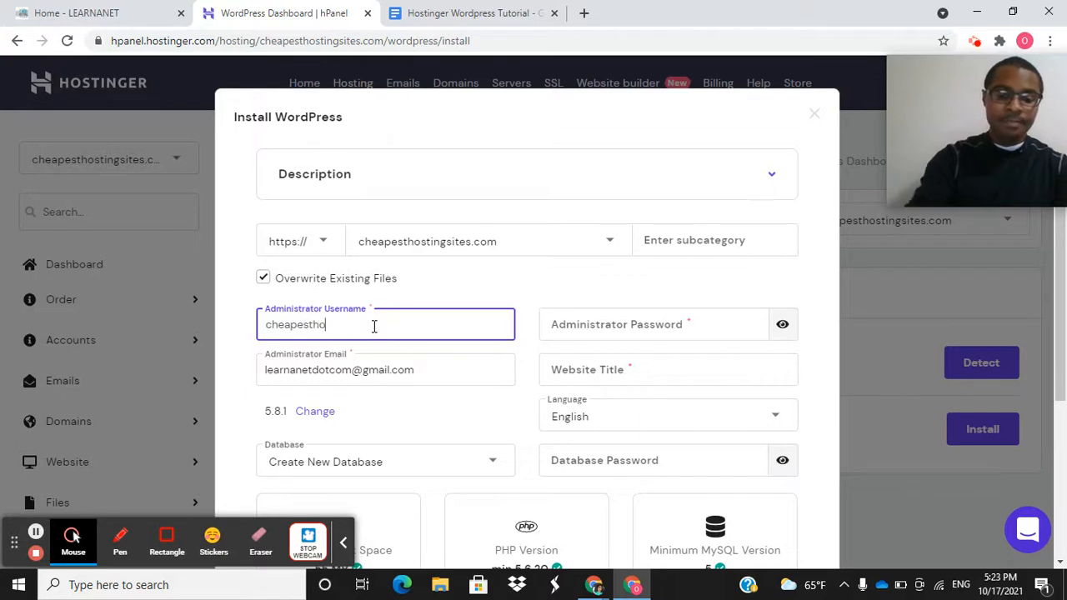
type("stingsite")
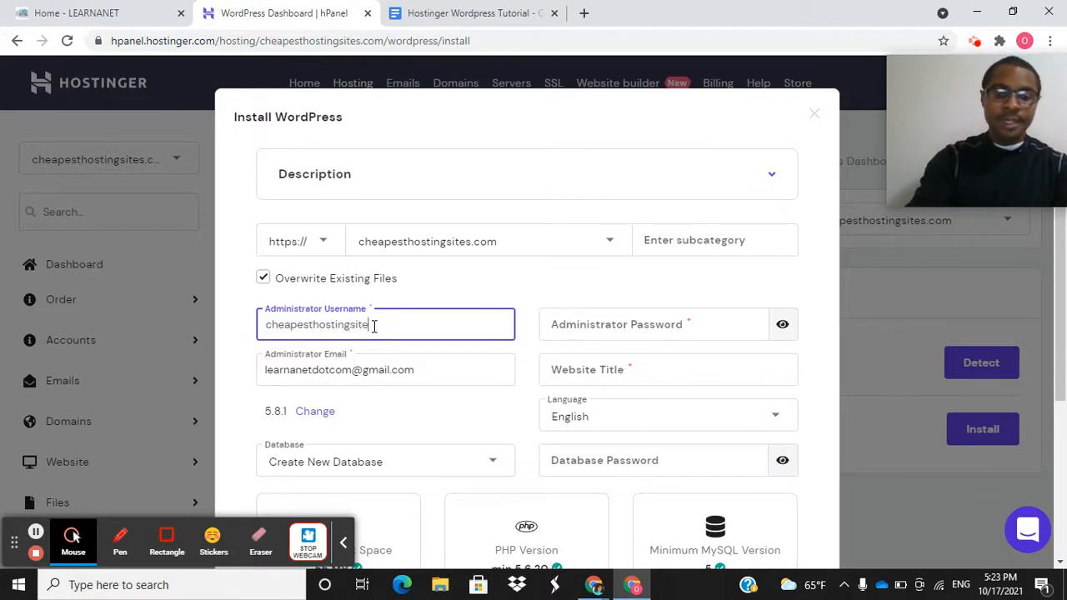
type("s")
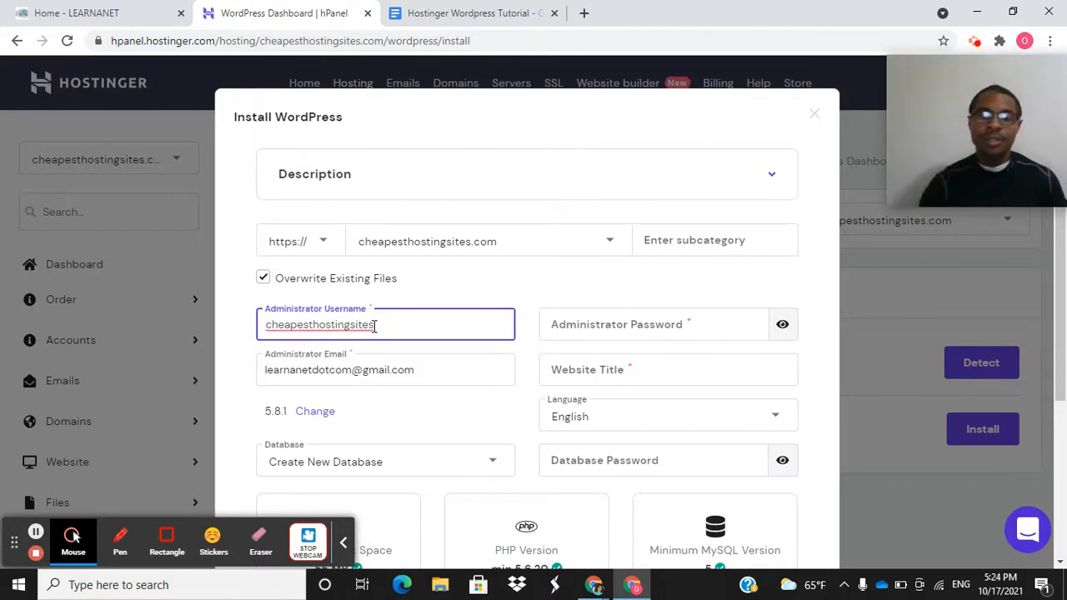
- Enter the administrator password for the WordPress installation, clearing and retyping it where mistyped
left_click(651, 334)
type("•••••••")
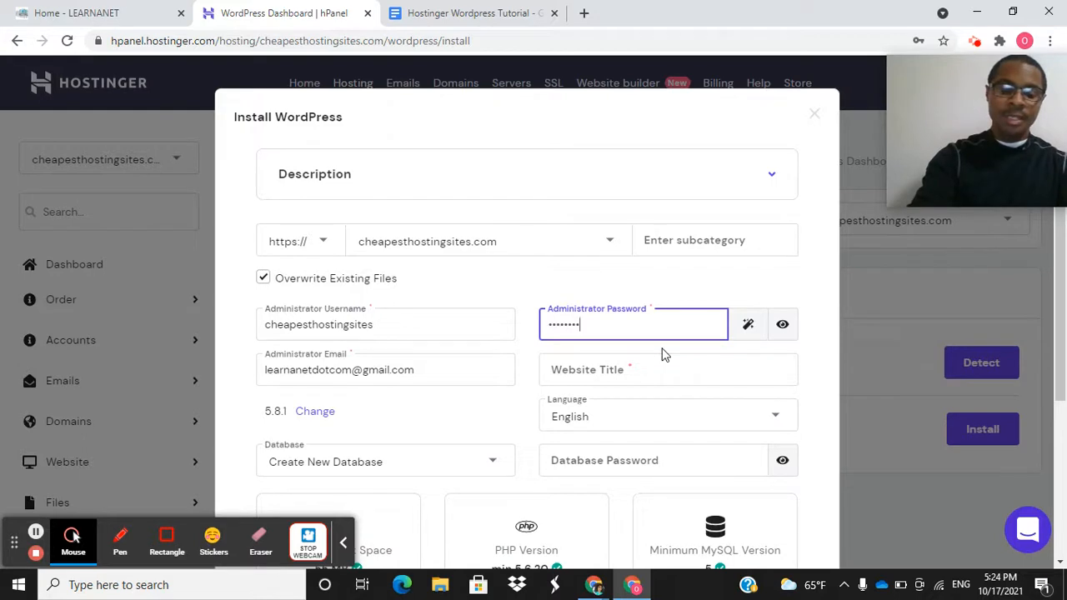
key("BackSpace")
key("BackSpace")
key("BackSpace")
key("BackSpace")
key("BackSpace")
key("BackSpace")
key("BackSpace")
key("BackSpace")
type("•••••")
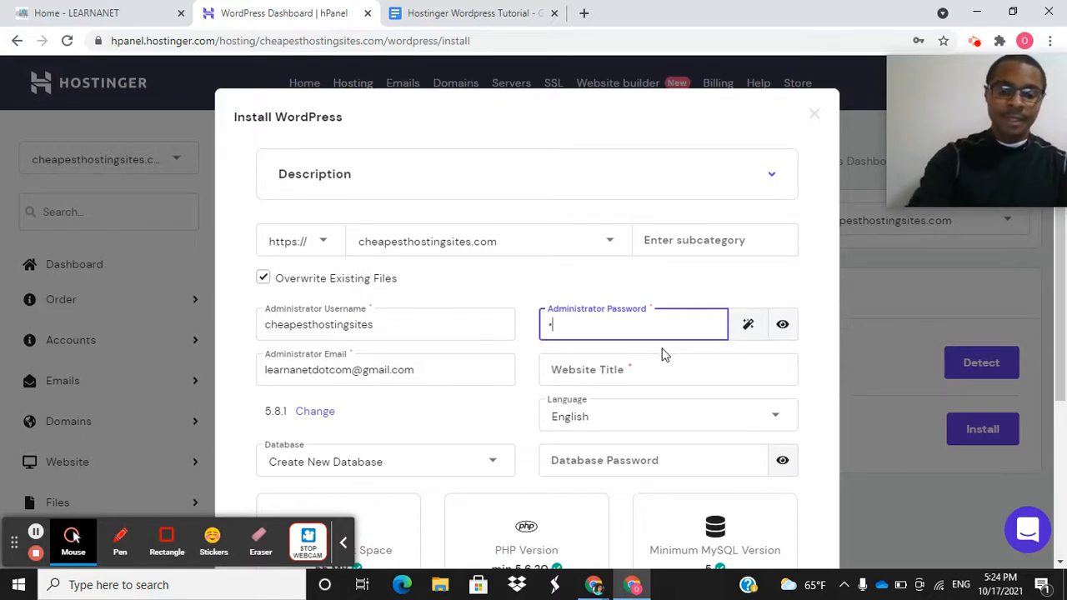
type("••••")
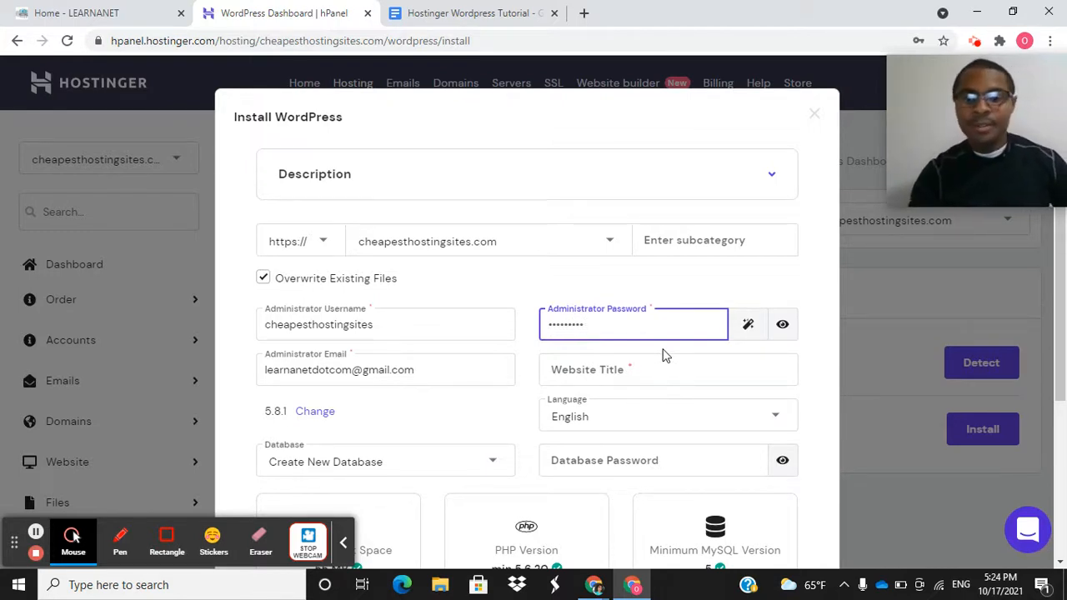
key("BackSpace")
key("BackSpace")
key("BackSpace")
key("BackSpace")
key("BackSpace")
key("BackSpace")
key("BackSpace")
key("BackSpace")
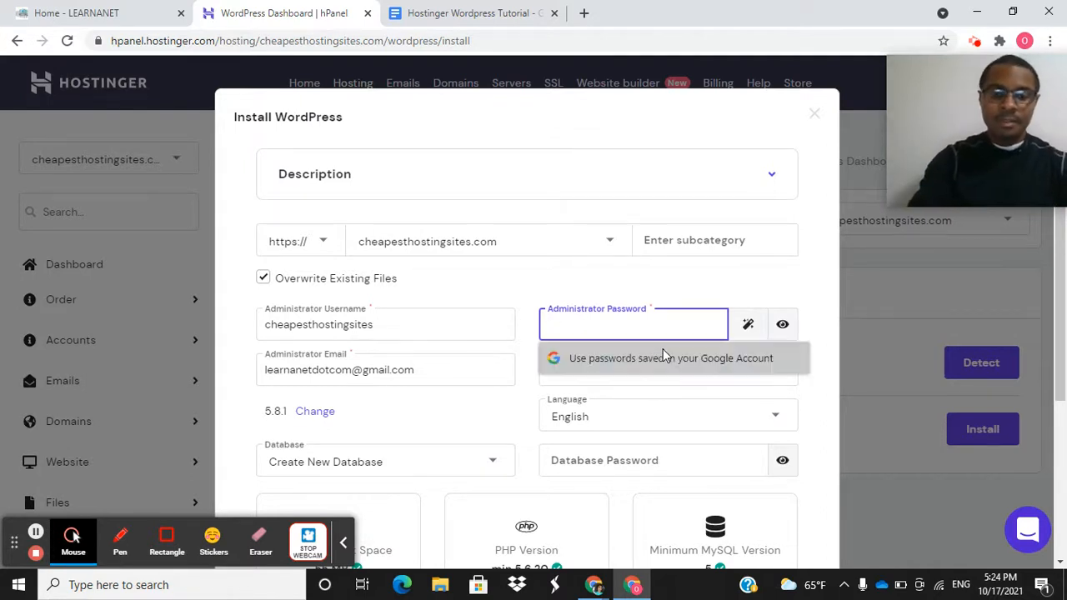
type("•••••••")
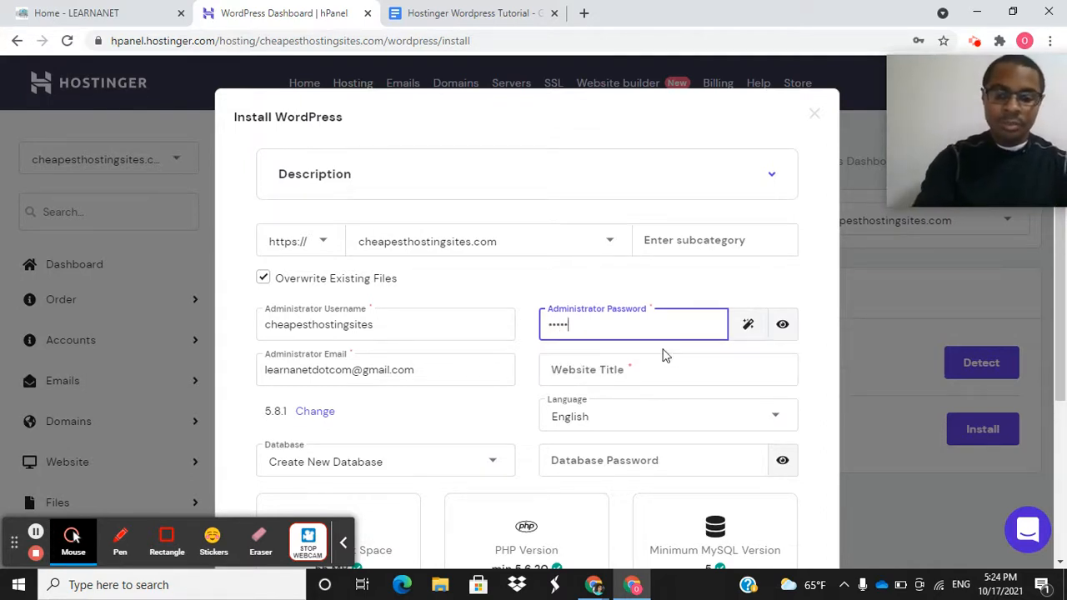
type("••")
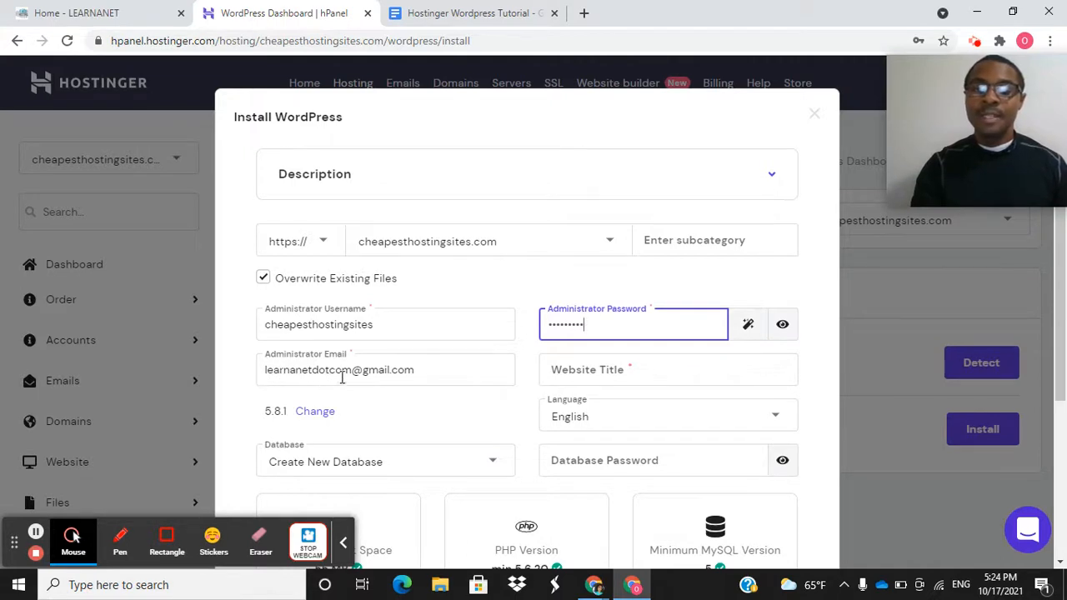
- Set the website title of the WordPress installation to Cheapest Hosting Sites
left_click(581, 370)
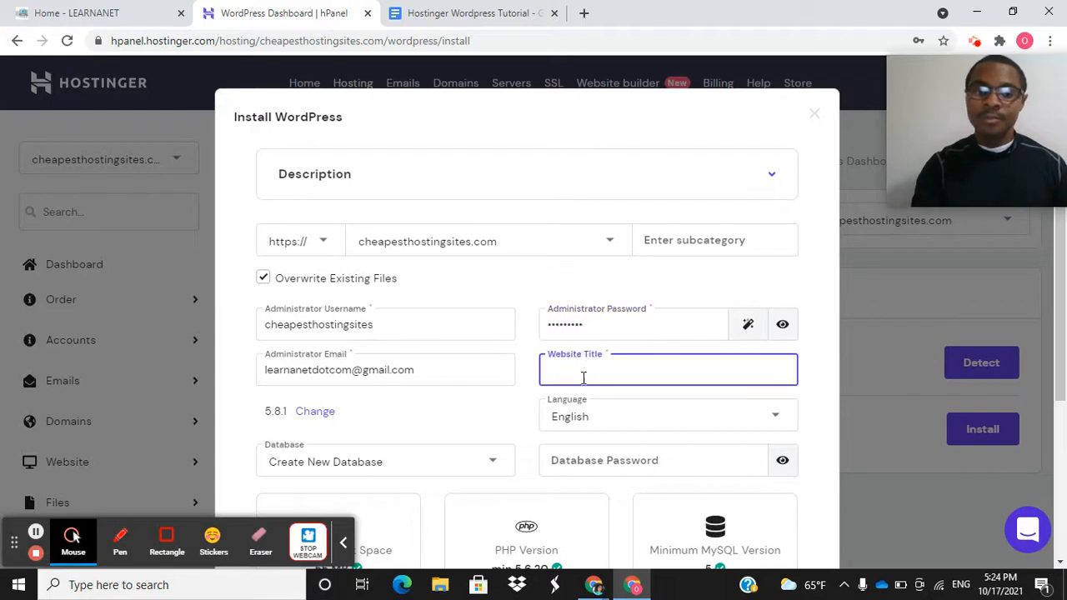
type("C")
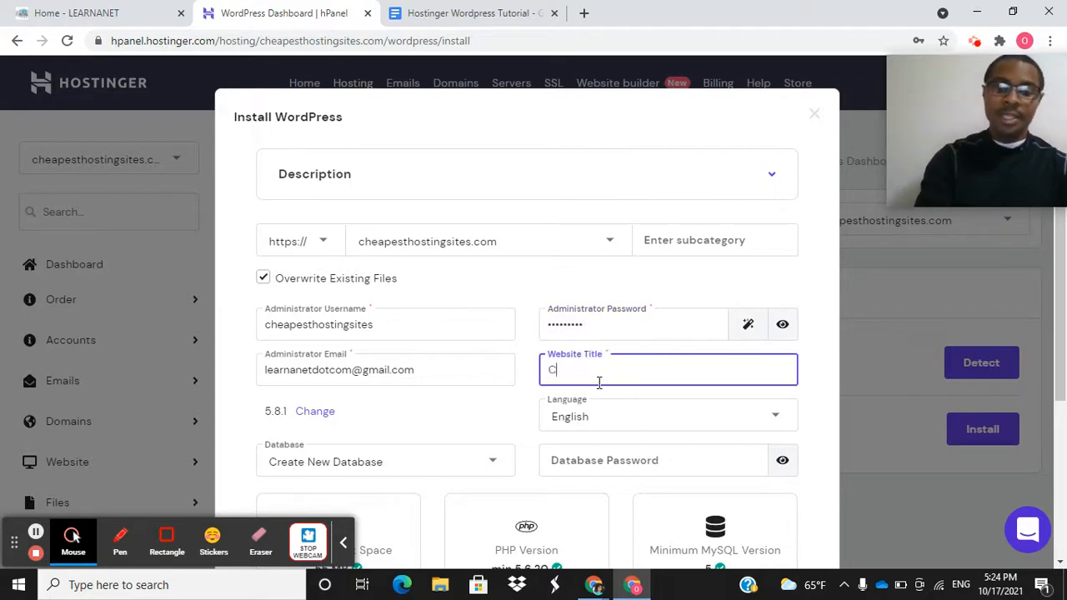
type("heap")
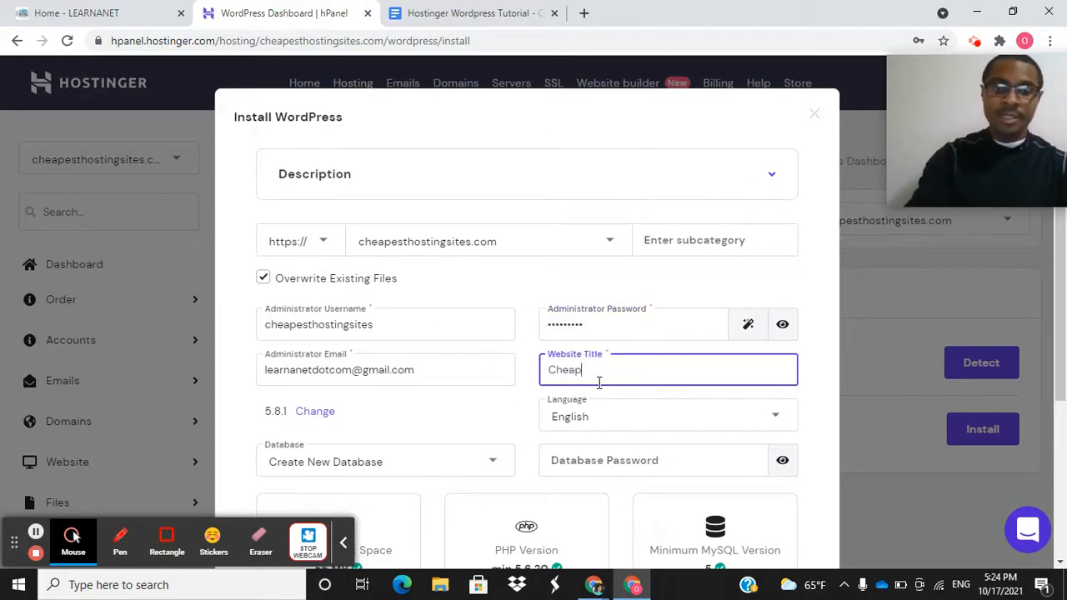
type("est Hosting Sites")
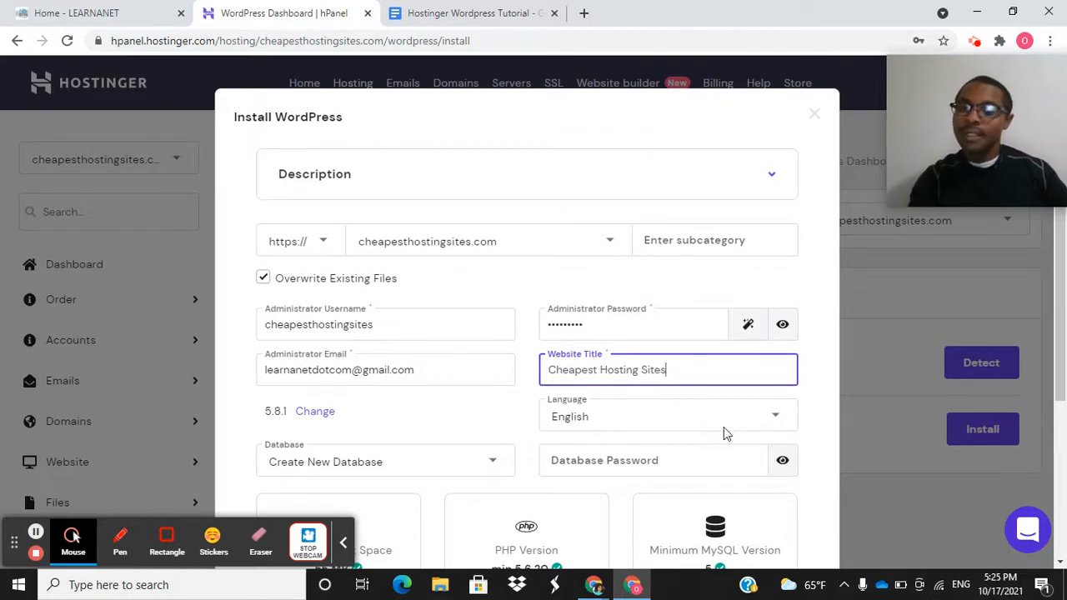
- Look through the languages available for the WordPress installation, leaving English selected
left_click(774, 417)
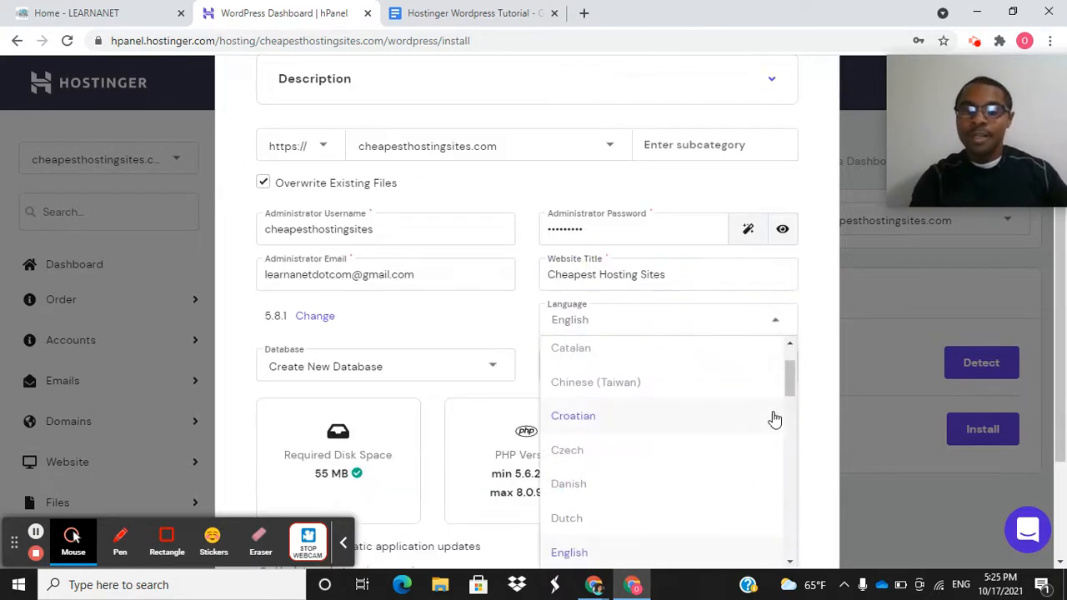
scroll(617, 408, "down", 2)
scroll(602, 413, "up", 1)
scroll(602, 413, "down", 4)
scroll(602, 412, "down", 8)
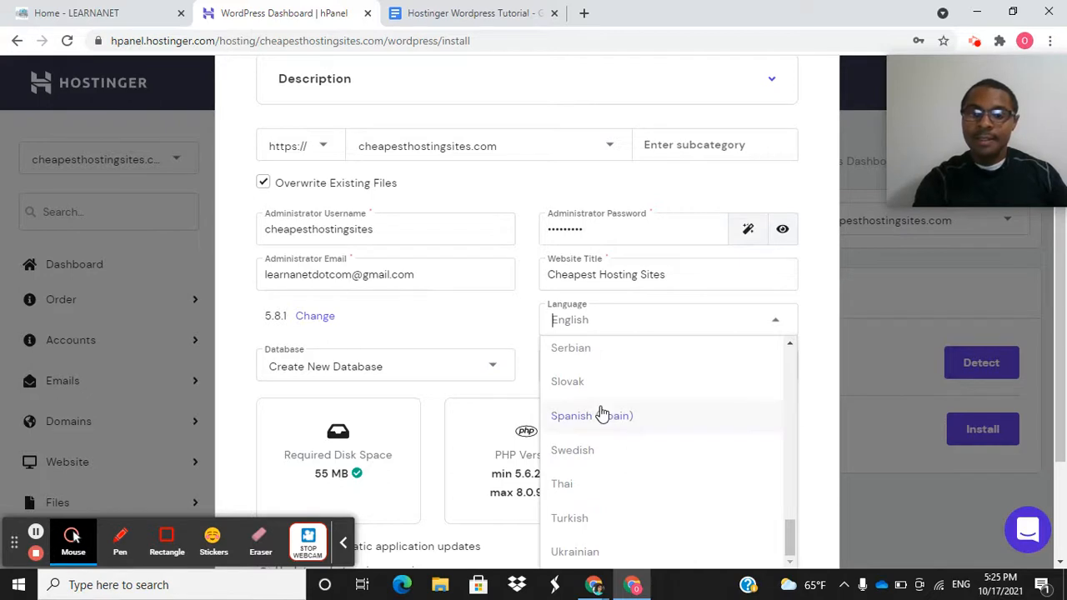
scroll(602, 412, "down", 1)
left_click(515, 230)
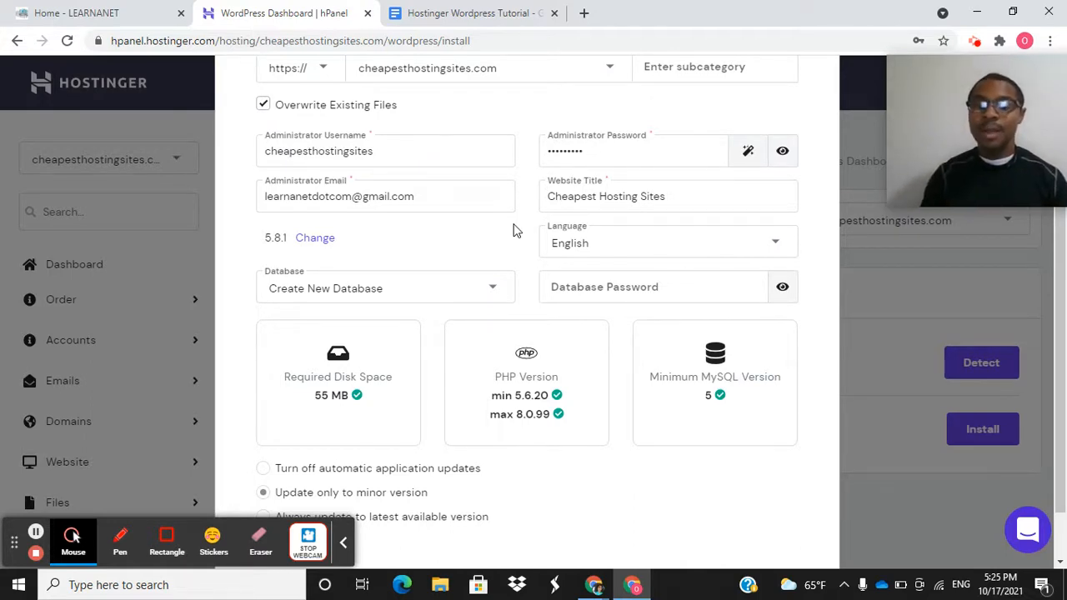
- Enter the database password for the new WordPress database and start the installation
left_click(611, 292)
type("*******")
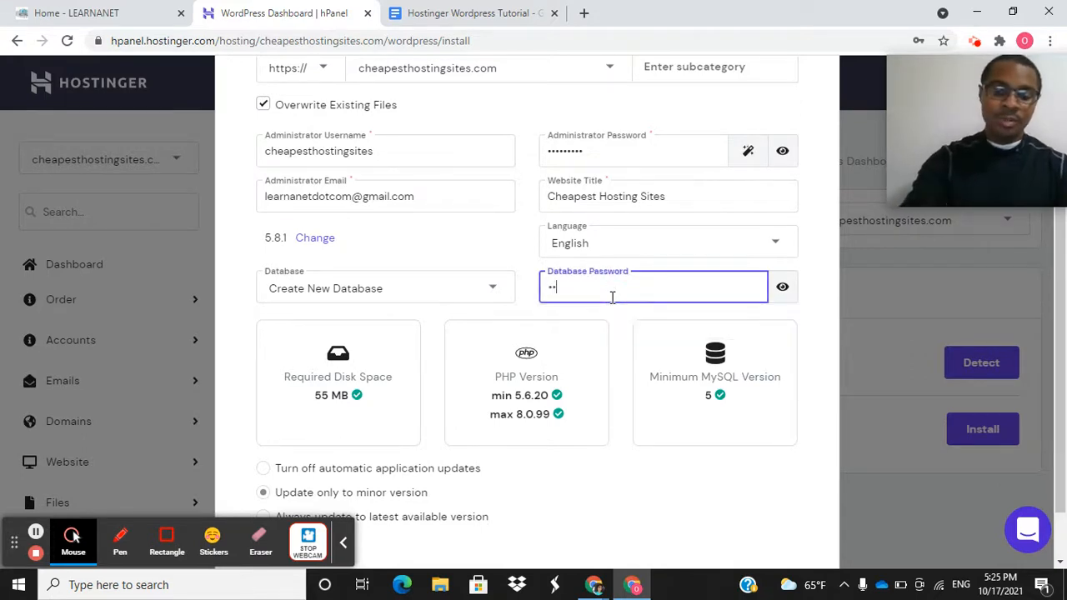
type("*")
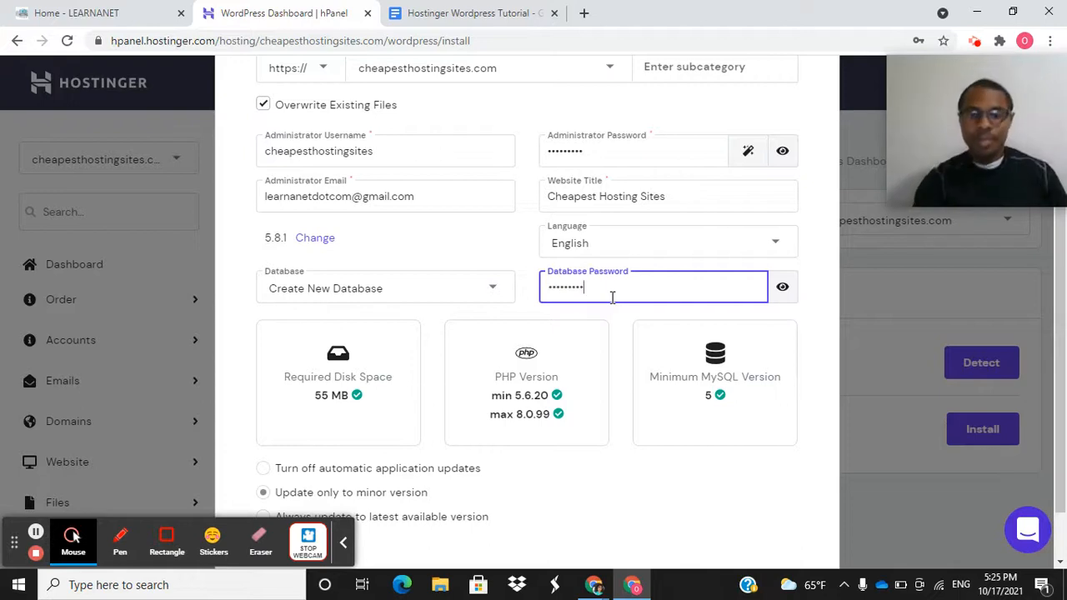
left_click(620, 417)
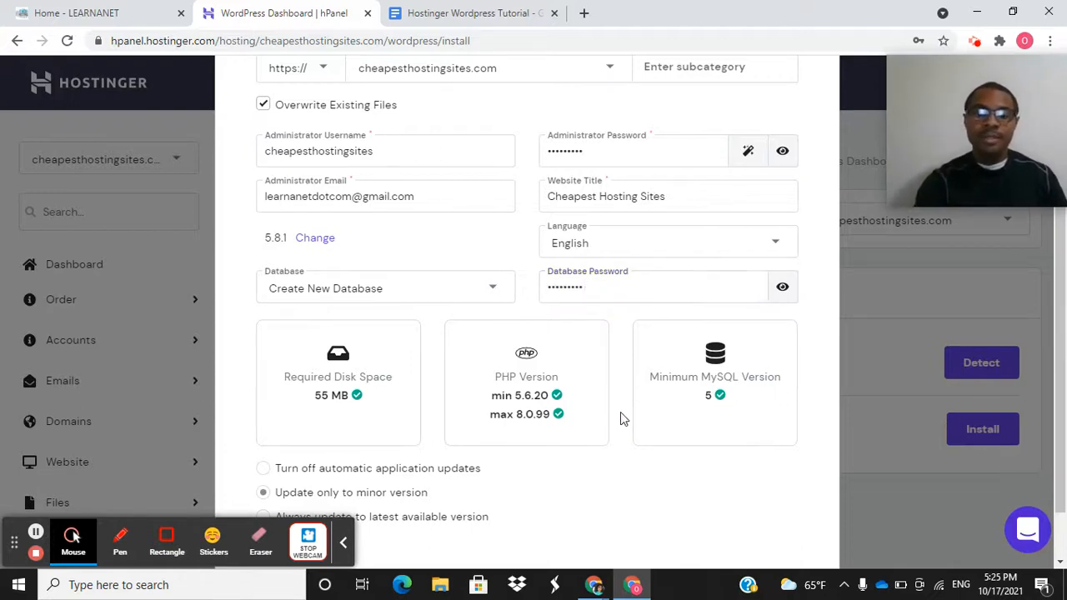
scroll(621, 413, "down", 1)
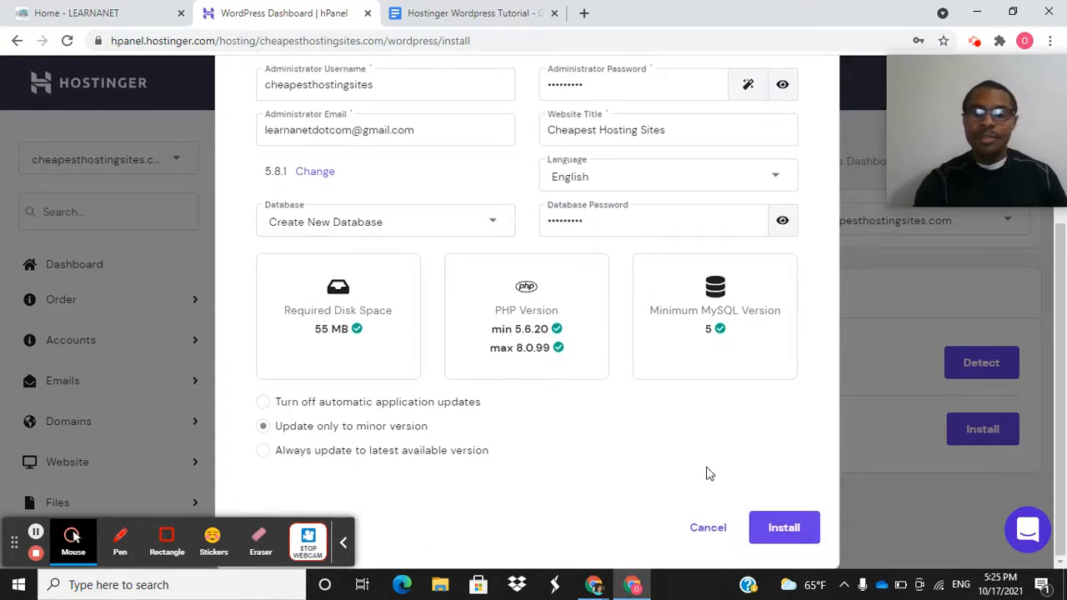
left_click(781, 527)
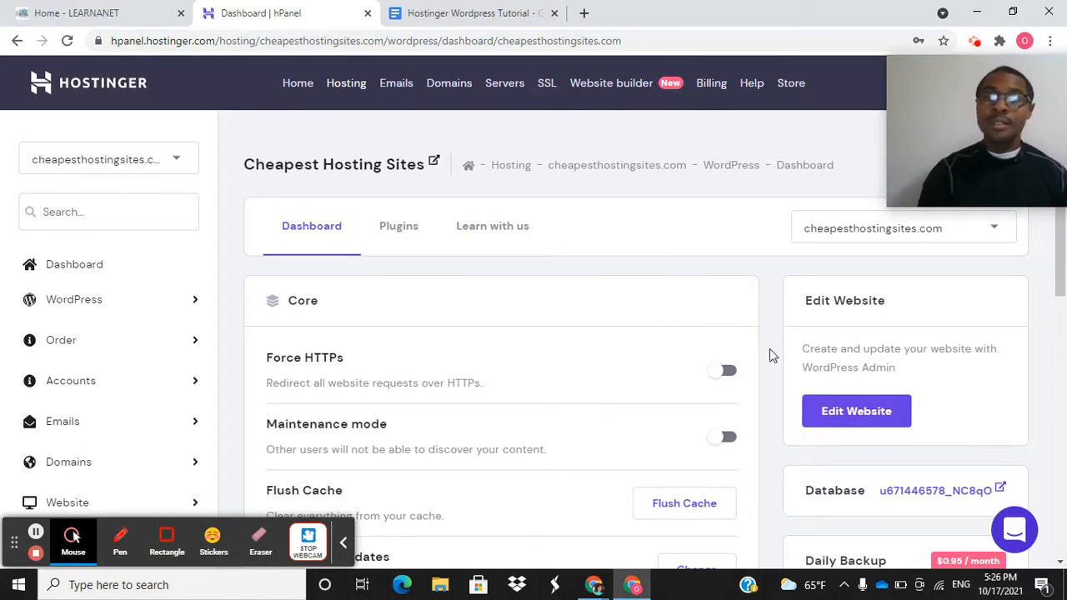
- Open the live cheapesthostingsites.com website from its hPanel dashboard and look over its home page
left_click(377, 167)
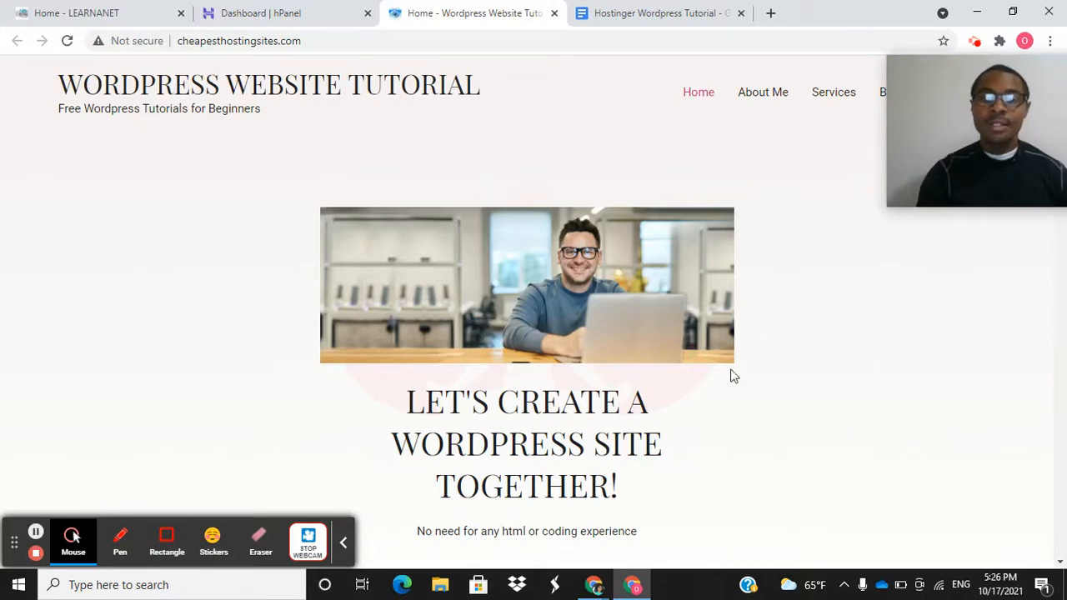
scroll(790, 420, "down", 8)
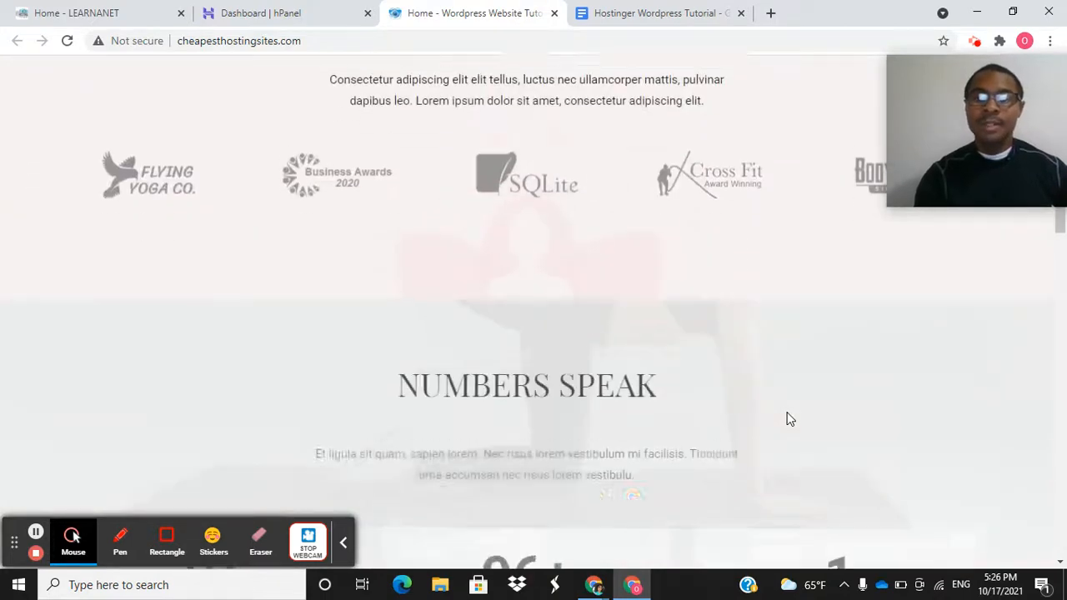
scroll(791, 420, "up", 6)
scroll(790, 420, "down", 1)
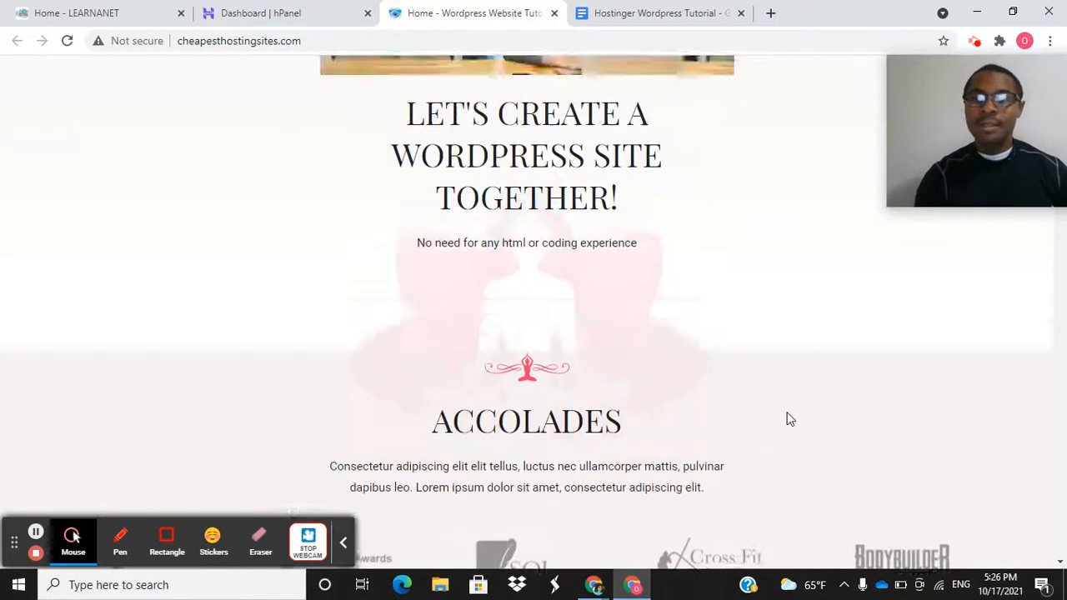
scroll(791, 419, "up", 4)
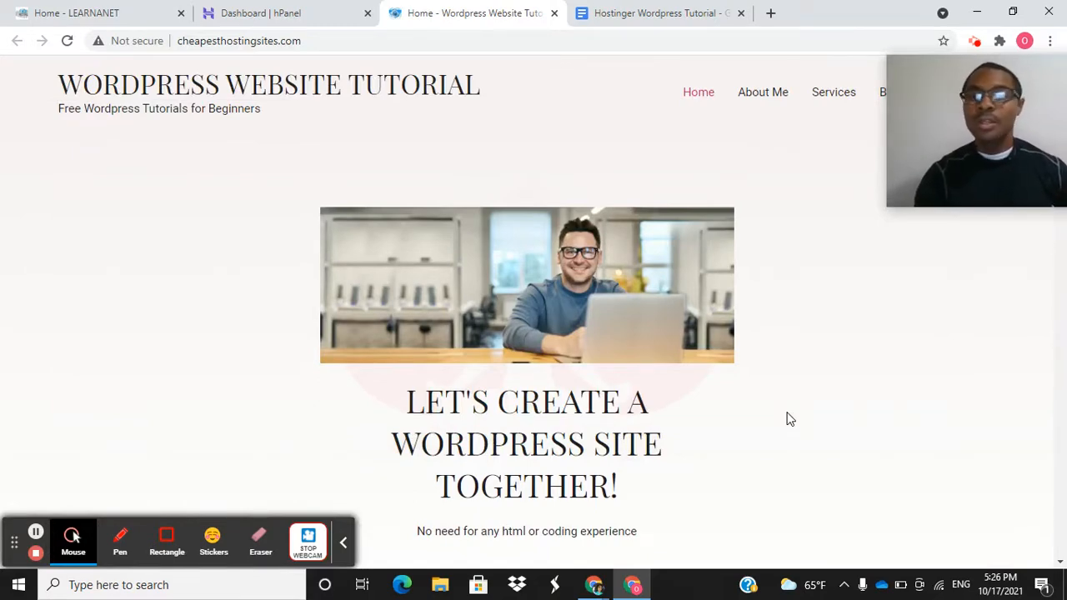
scroll(790, 419, "down", 1)
scroll(790, 419, "up", 1)
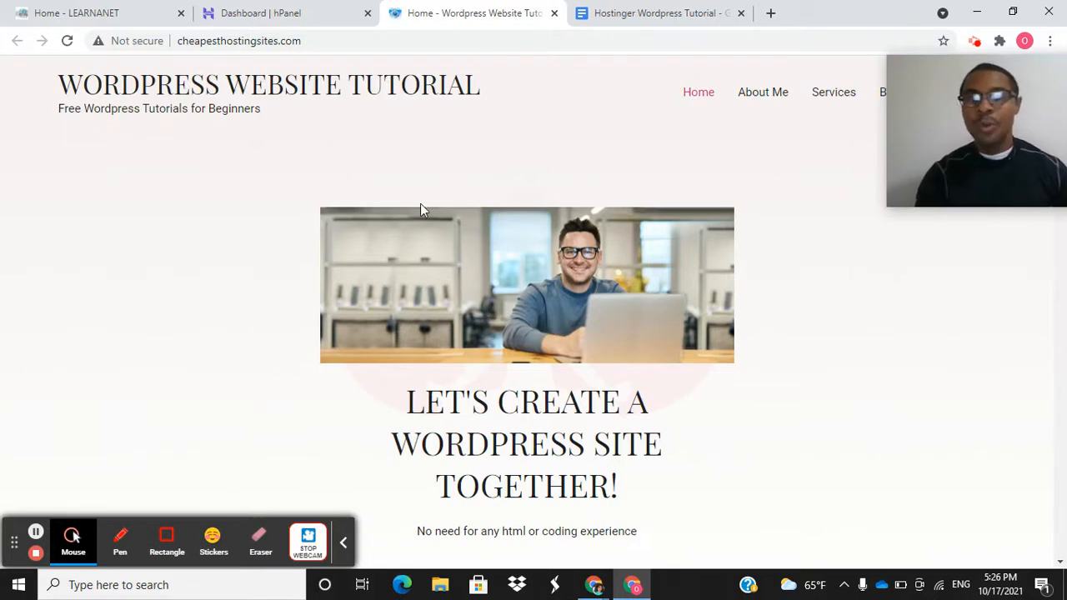
- Return to hPanel, open the site's WordPress admin for editing, and skip the AIOSEO setup wizard
left_click(300, 14)
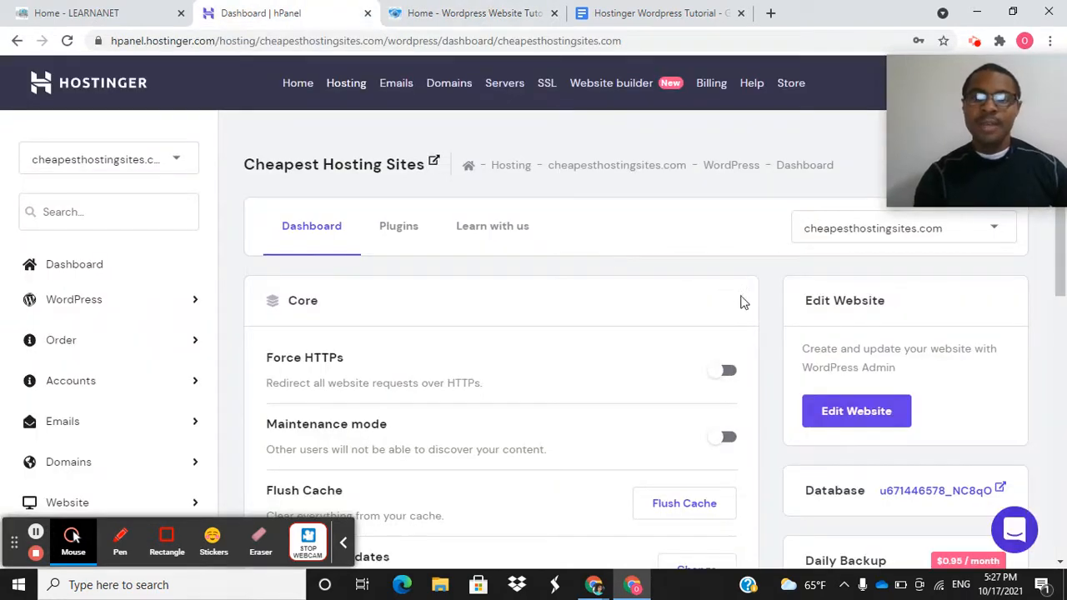
left_click(860, 413)
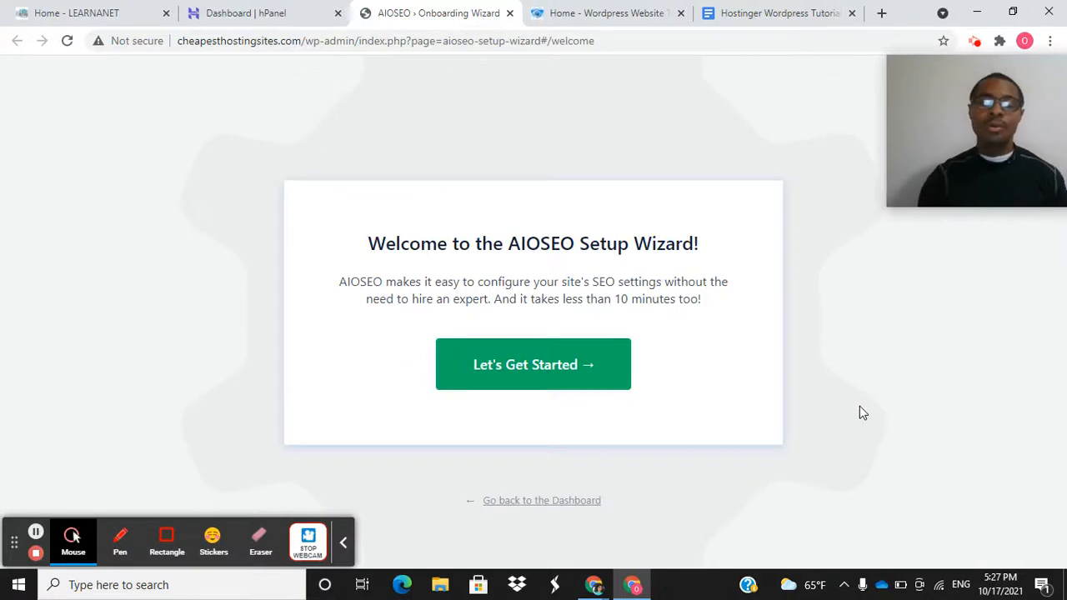
left_click(580, 504)
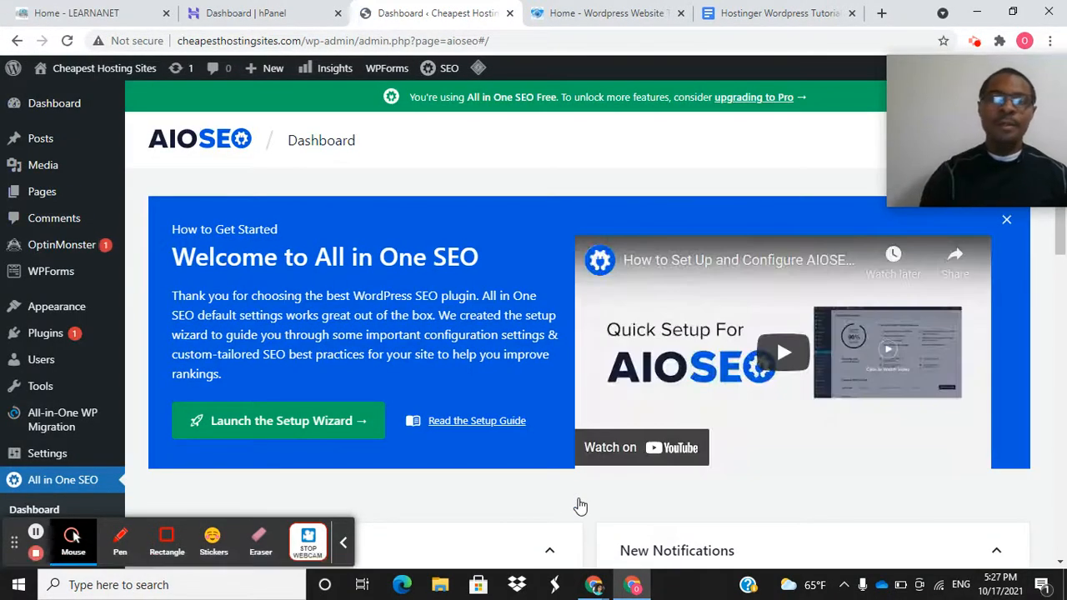
- Look over the WordPress admin's sections for posts, media, pages, comments and forms
mouse_move(104, 75)
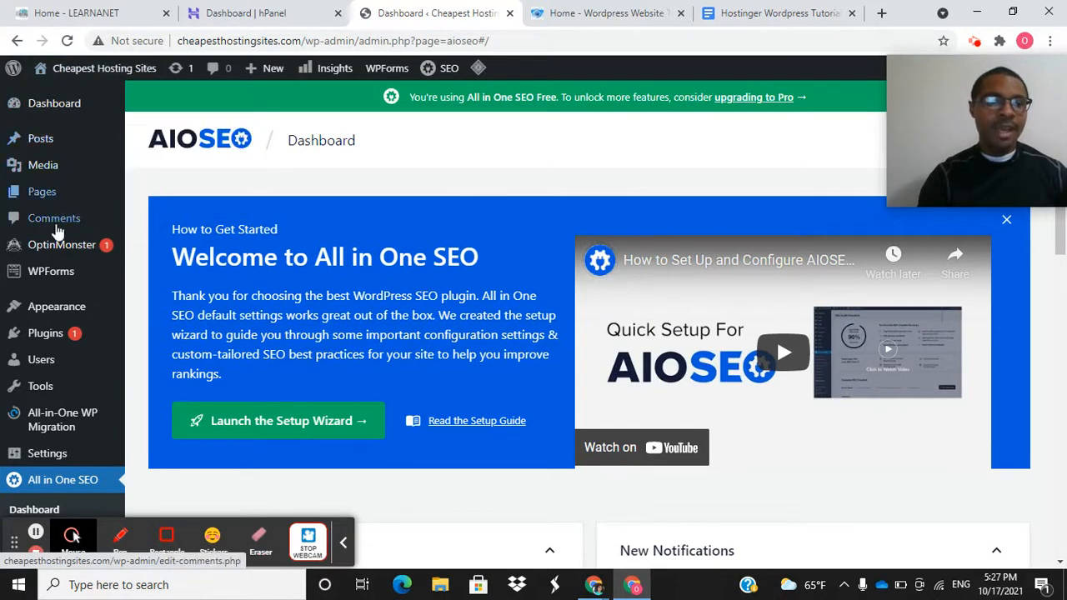
mouse_move(13, 149)
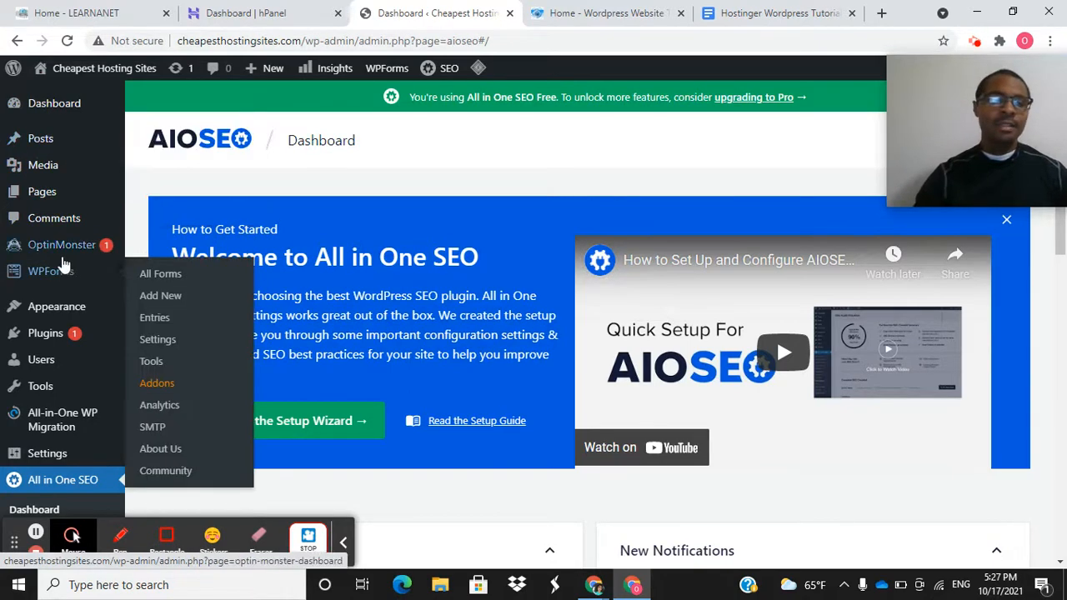
mouse_move(50, 142)
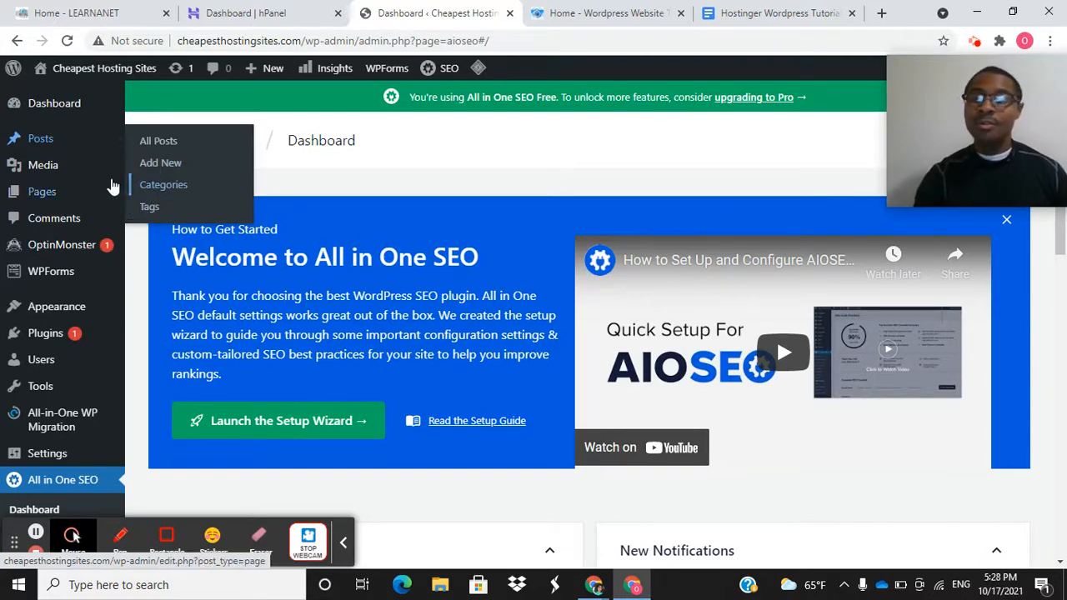
mouse_move(113, 186)
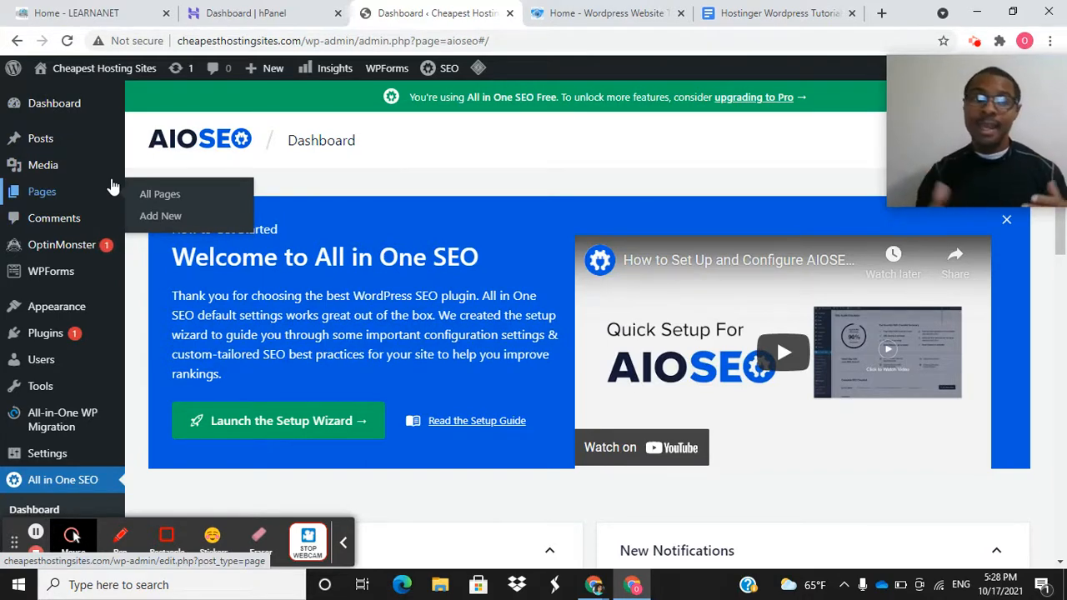
mouse_move(105, 148)
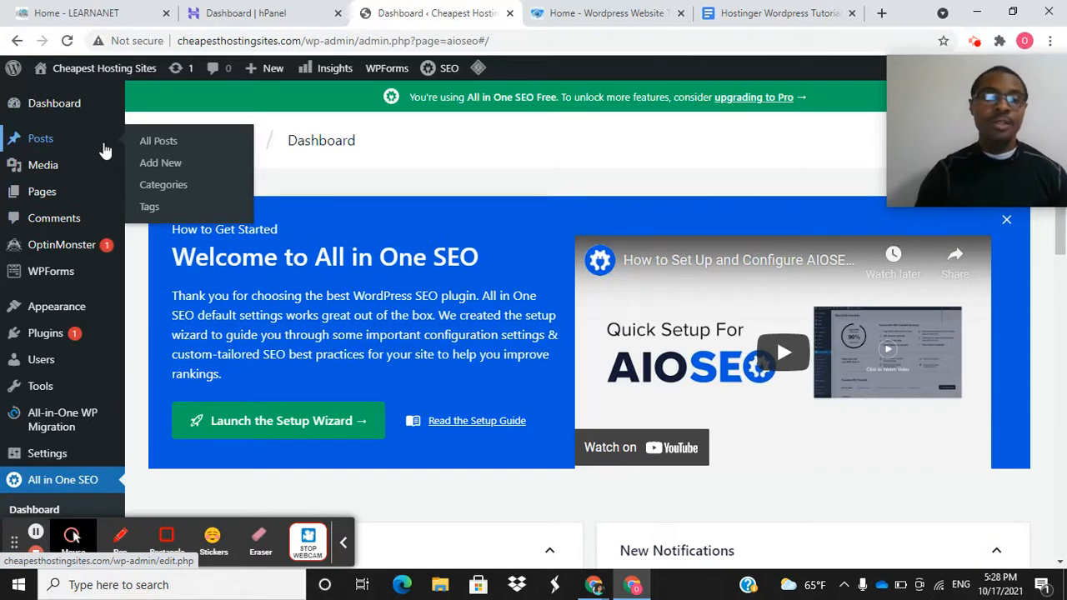
mouse_move(82, 165)
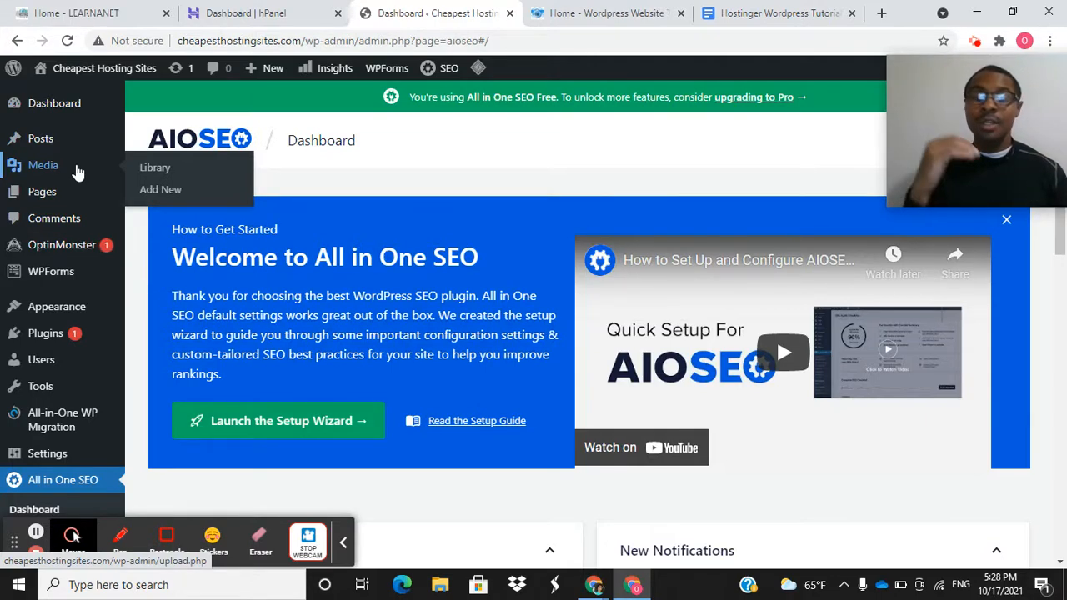
mouse_move(66, 195)
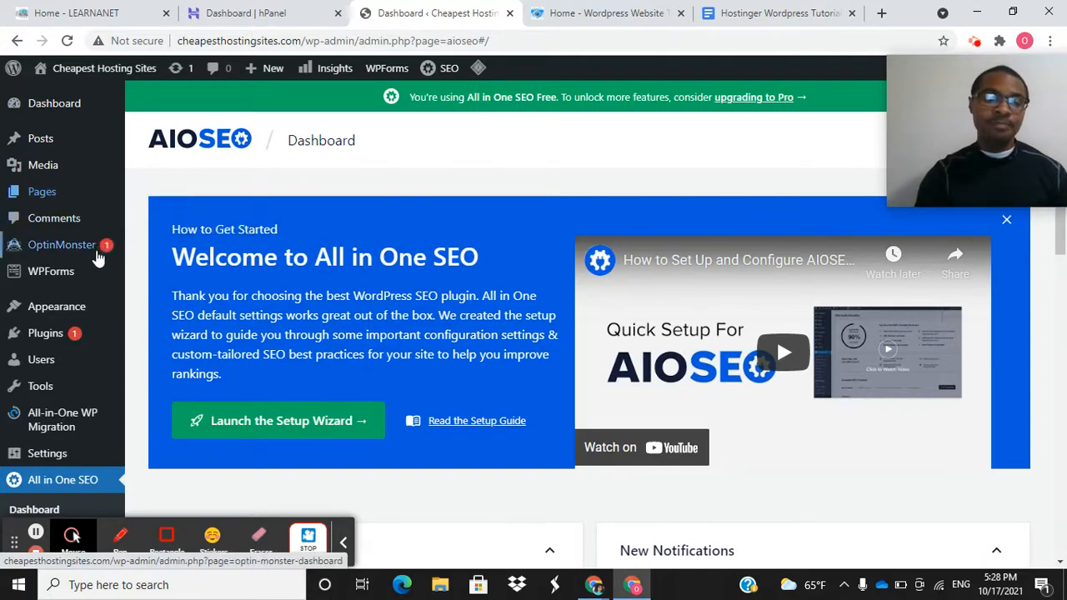
- Open the site's theme management page and look over the installed themes
mouse_move(78, 306)
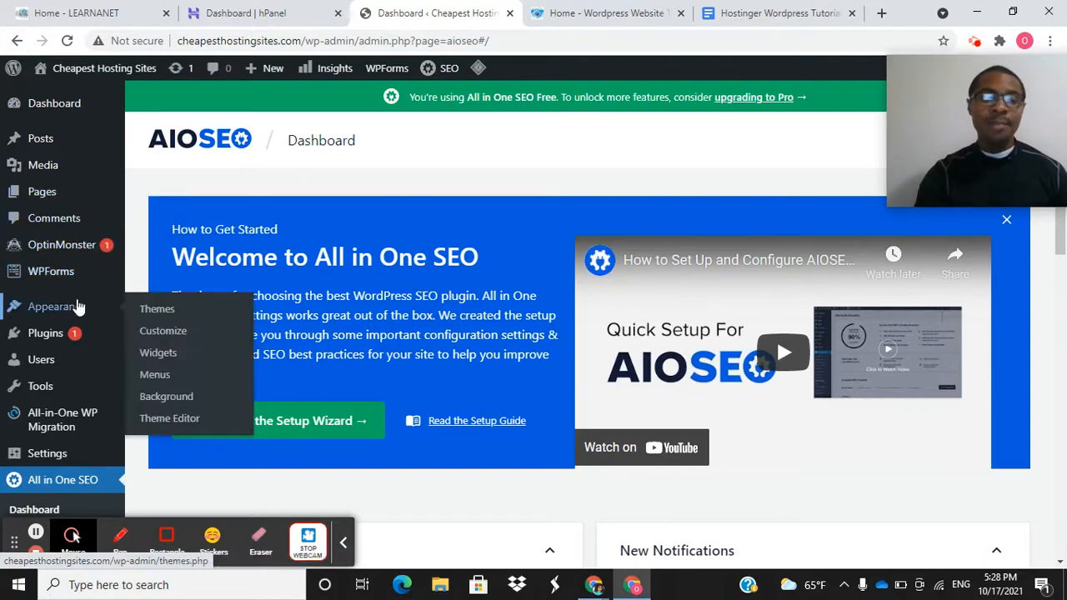
left_click(169, 312)
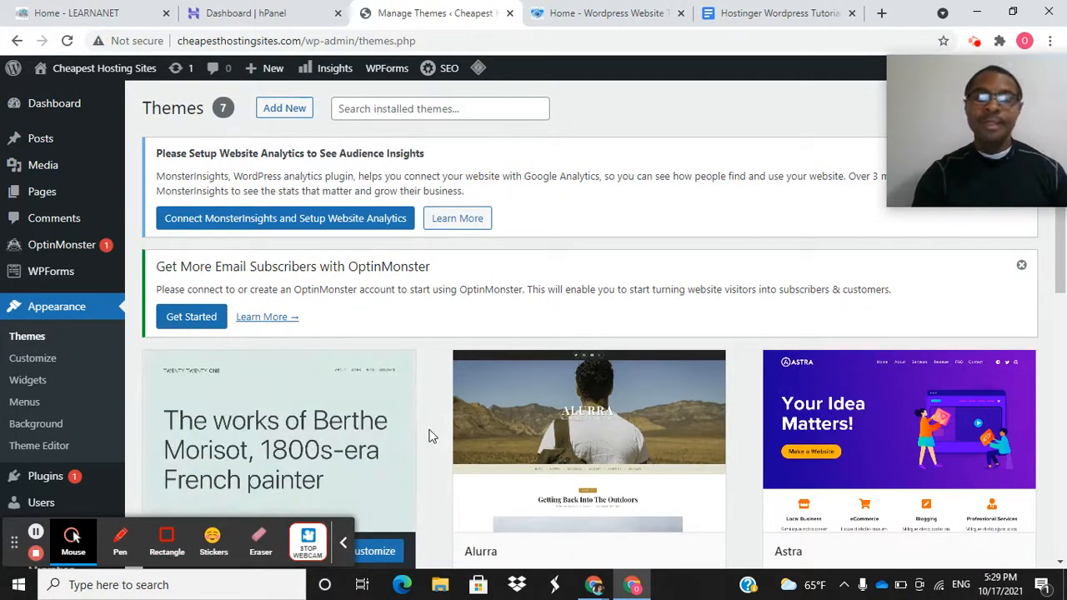
scroll(430, 435, "down", 2)
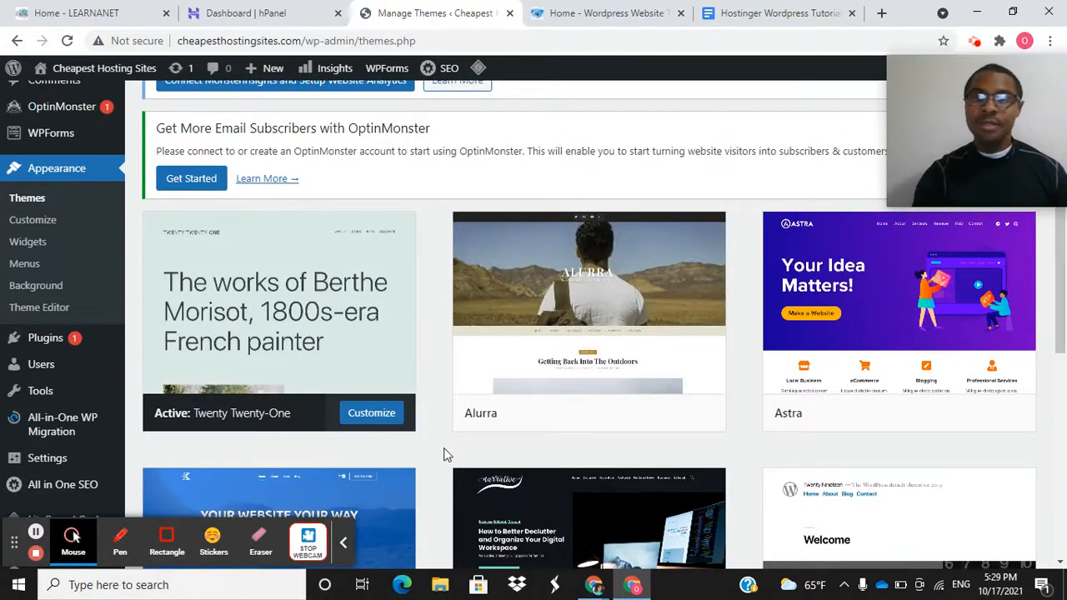
scroll(443, 454, "up", 2)
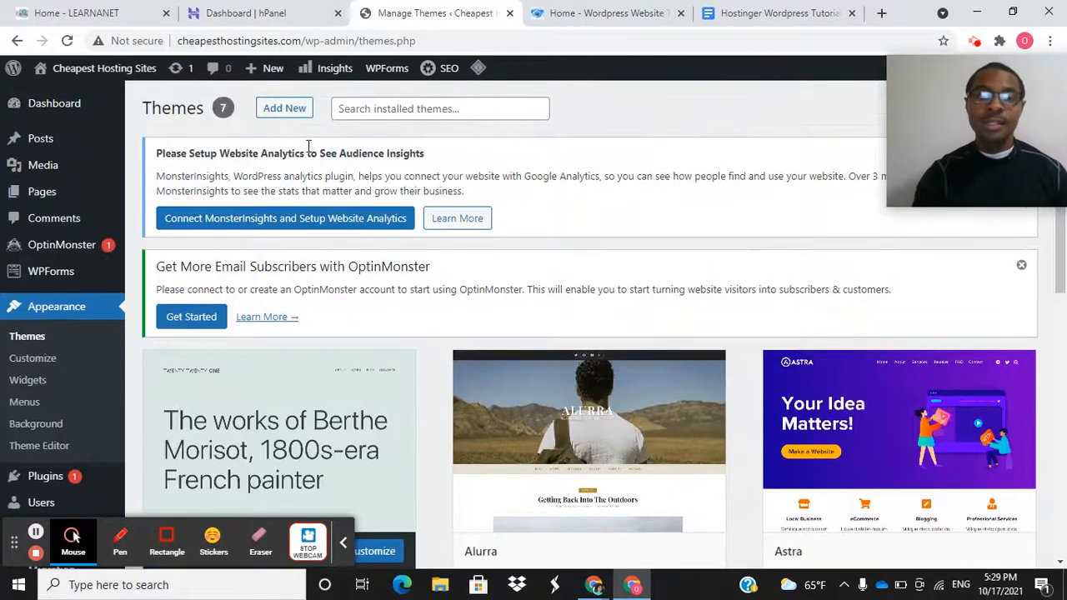
- Open the catalogue for adding new themes and browse the popular ones
left_click(288, 115)
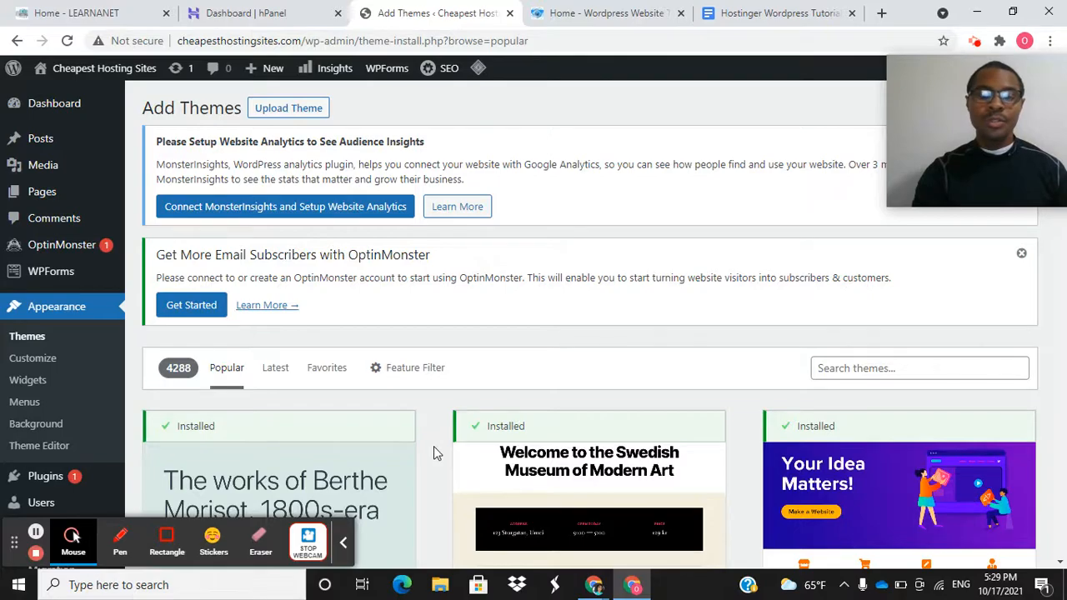
scroll(434, 453, "down", 6)
scroll(433, 453, "down", 9)
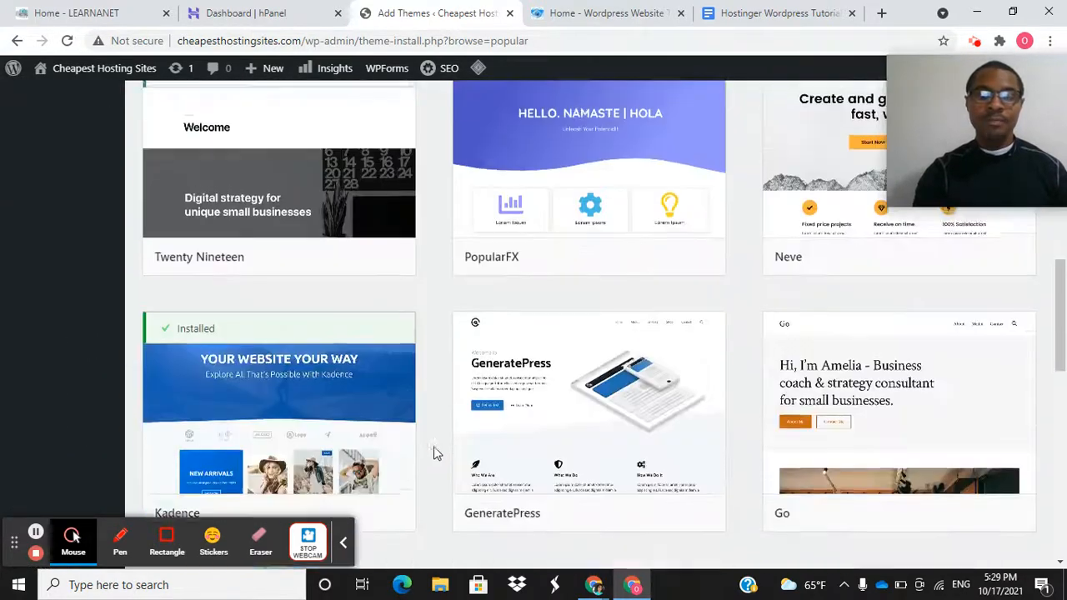
scroll(434, 453, "down", 14)
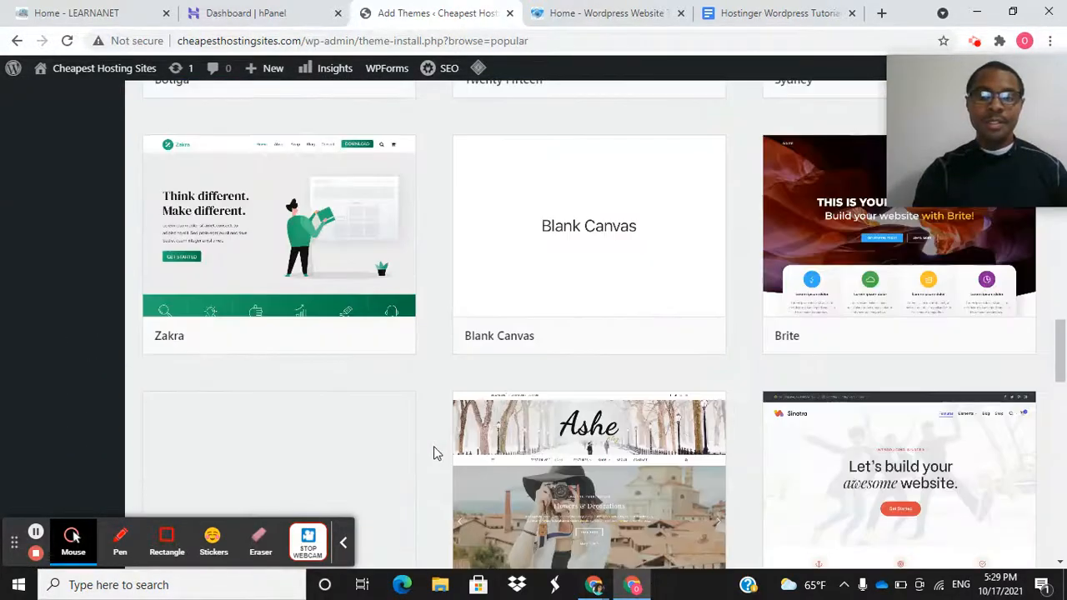
scroll(433, 453, "down", 20)
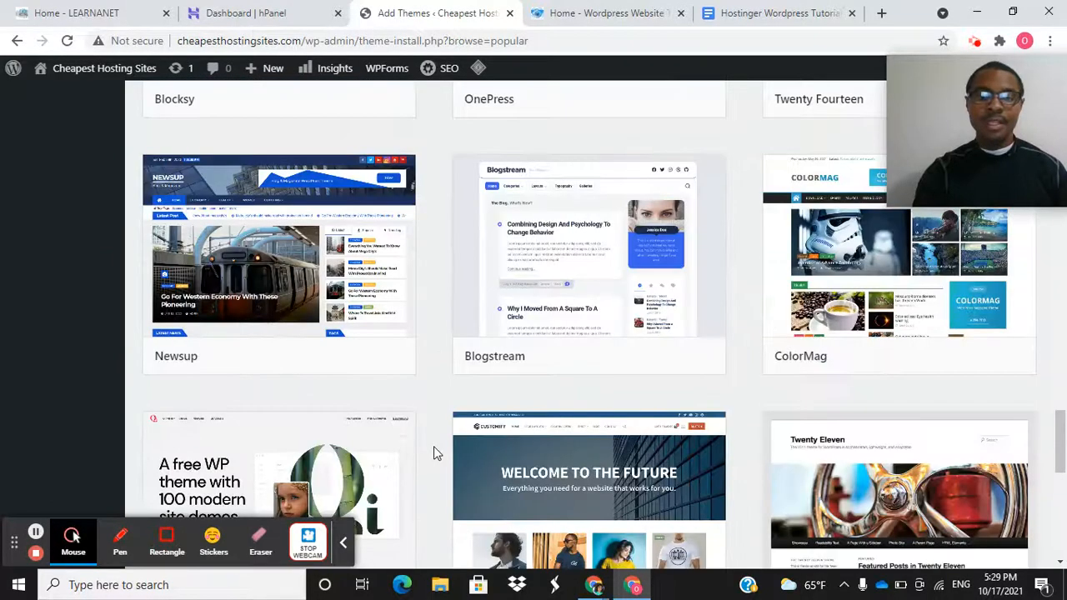
- Browse further through the popular themes in the catalogue and return to its beginning
scroll(434, 452, "down", 20)
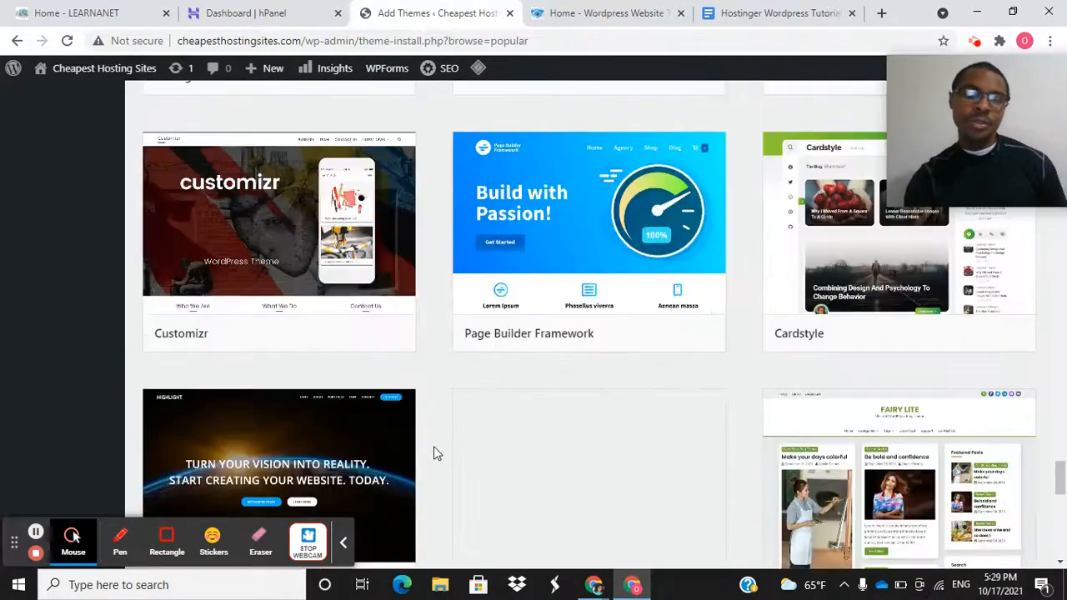
scroll(434, 452, "down", 8)
scroll(434, 453, "up", 12)
scroll(433, 453, "up", 20)
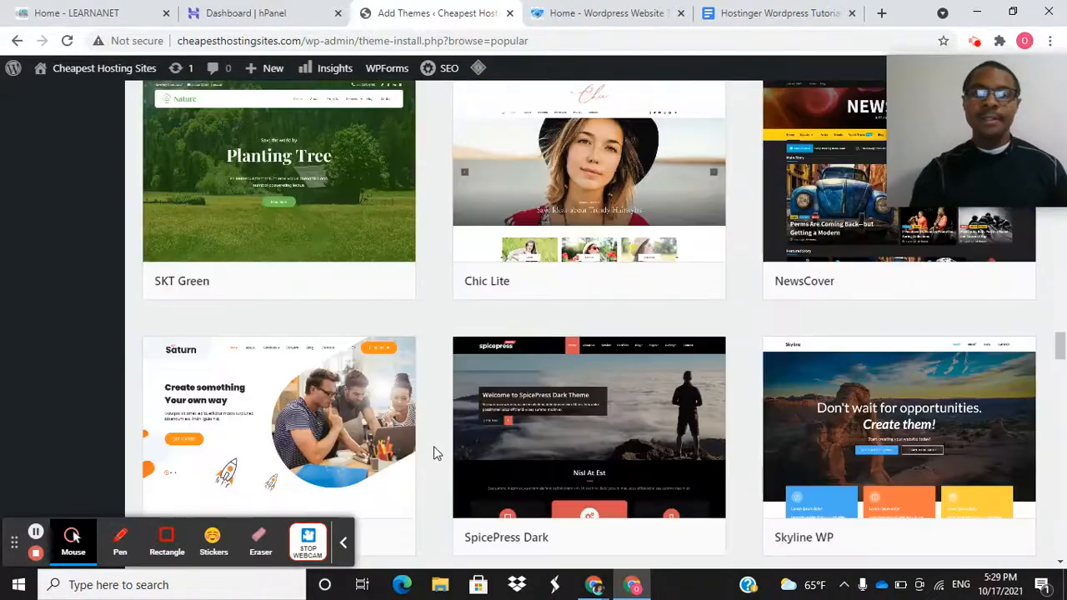
scroll(433, 453, "up", 14)
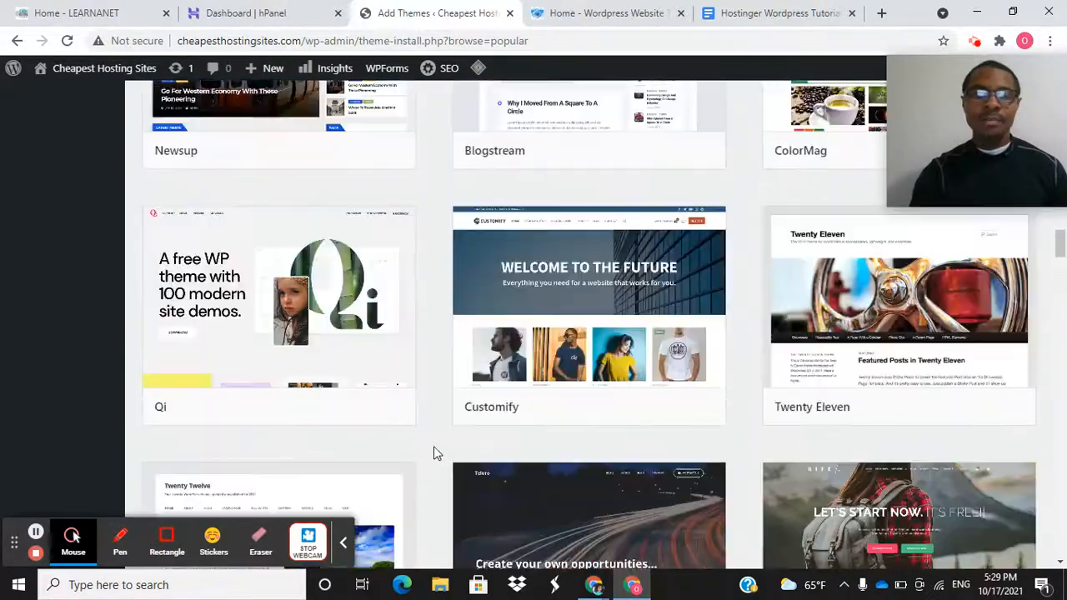
scroll(434, 453, "up", 20)
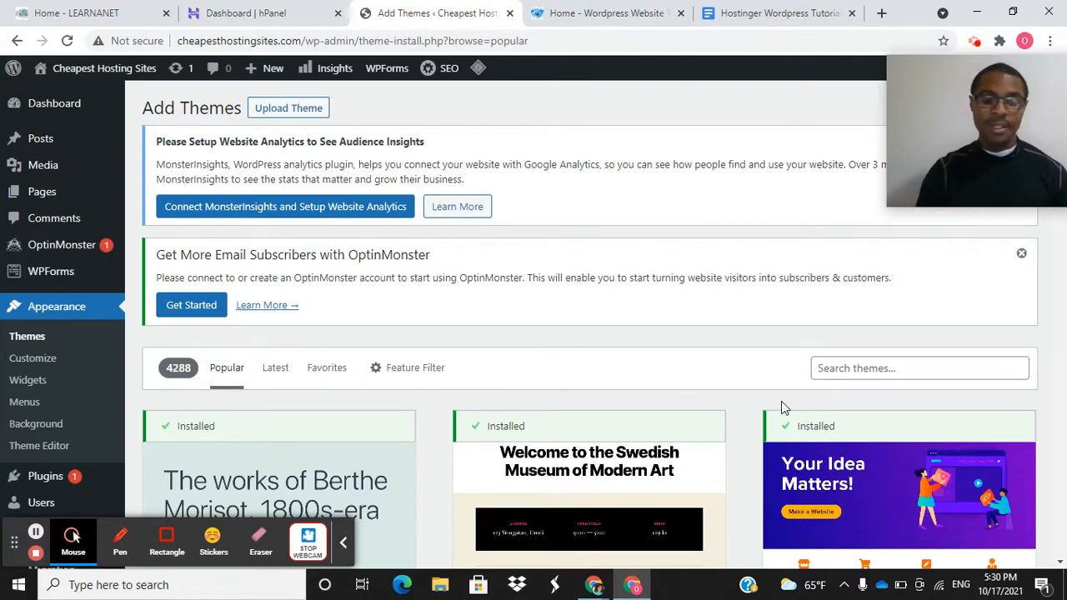
- Search the theme catalogue for "fitness" and browse the matching themes
left_click(831, 368)
type("fitness")
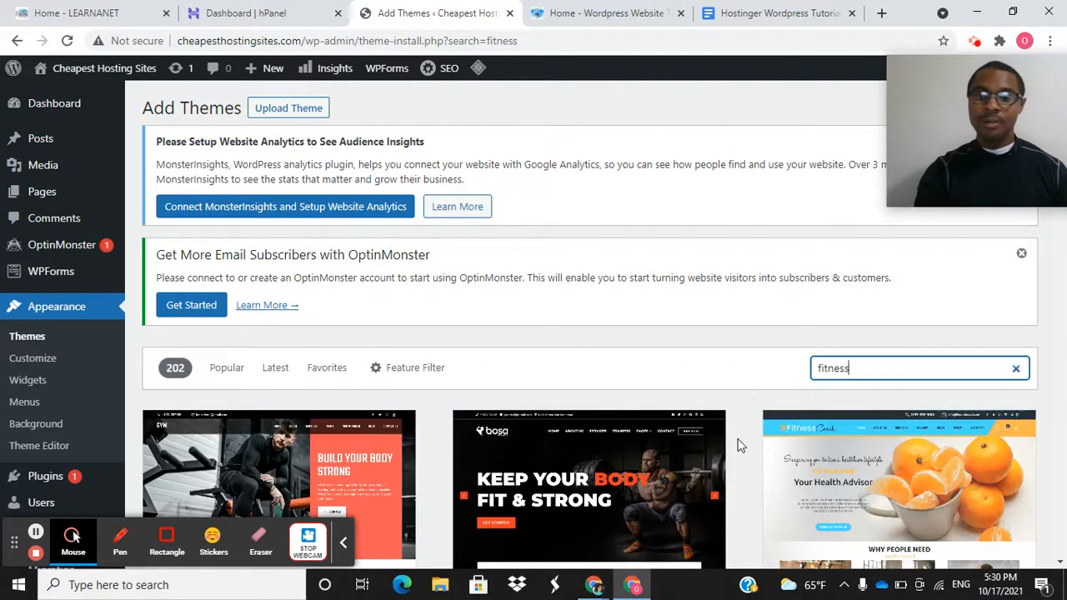
scroll(742, 463, "down", 1)
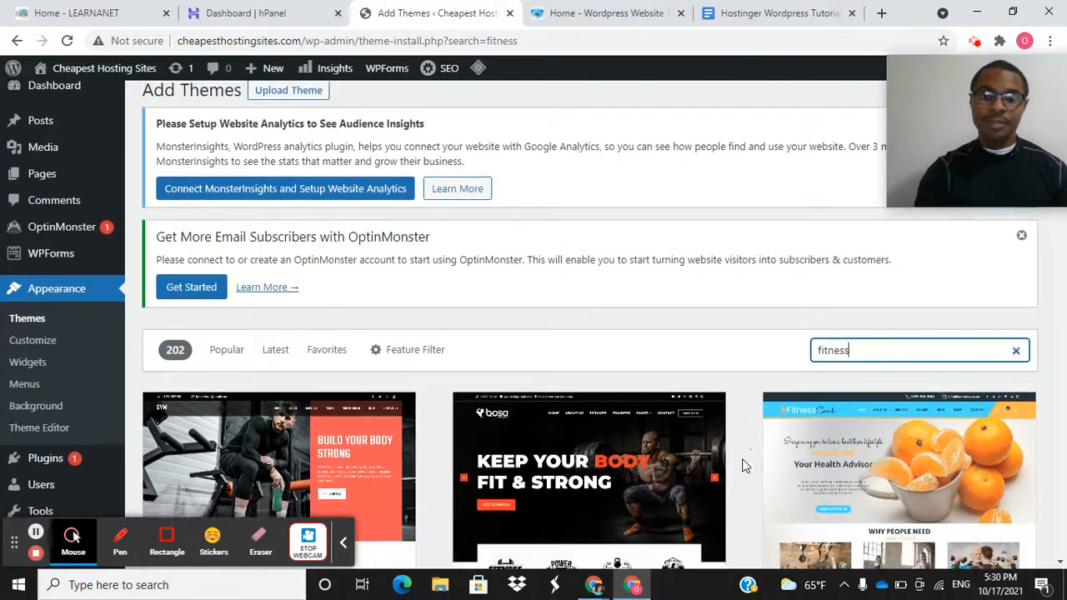
scroll(744, 465, "down", 6)
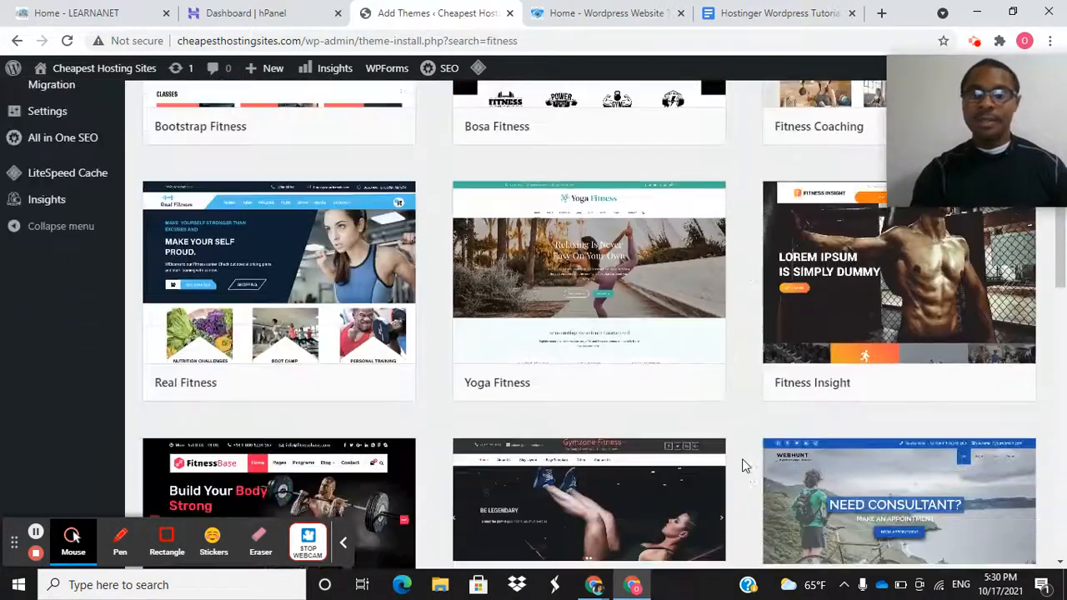
scroll(745, 466, "down", 4)
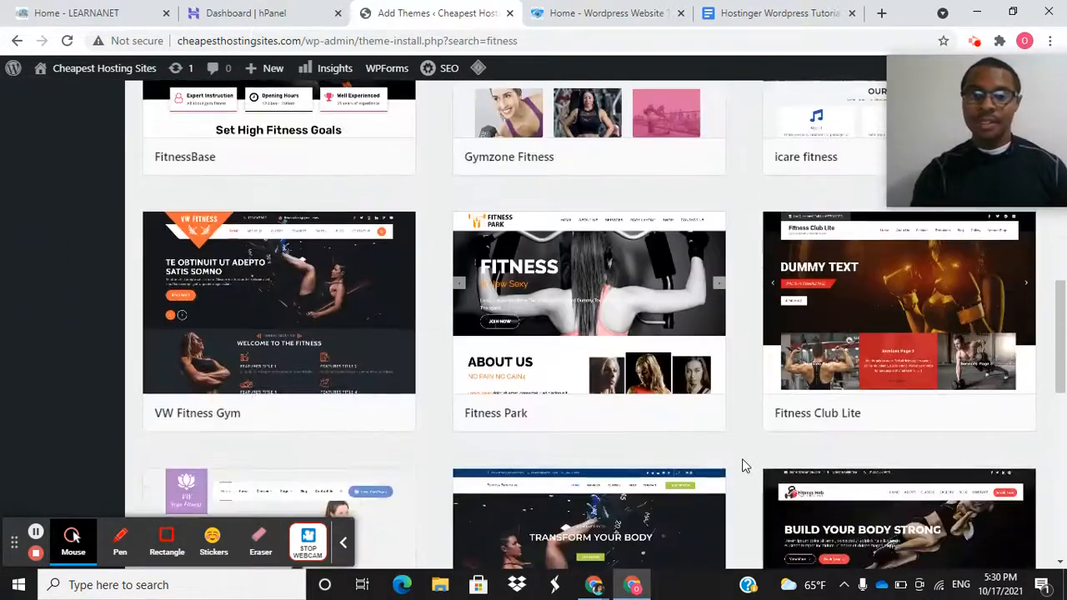
scroll(744, 465, "down", 4)
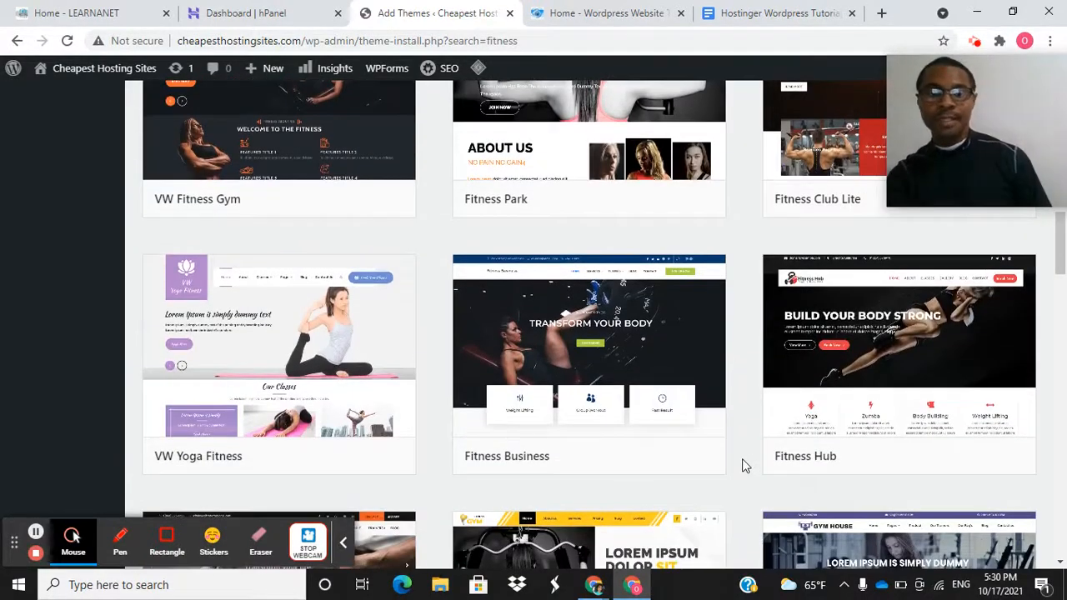
scroll(745, 465, "down", 5)
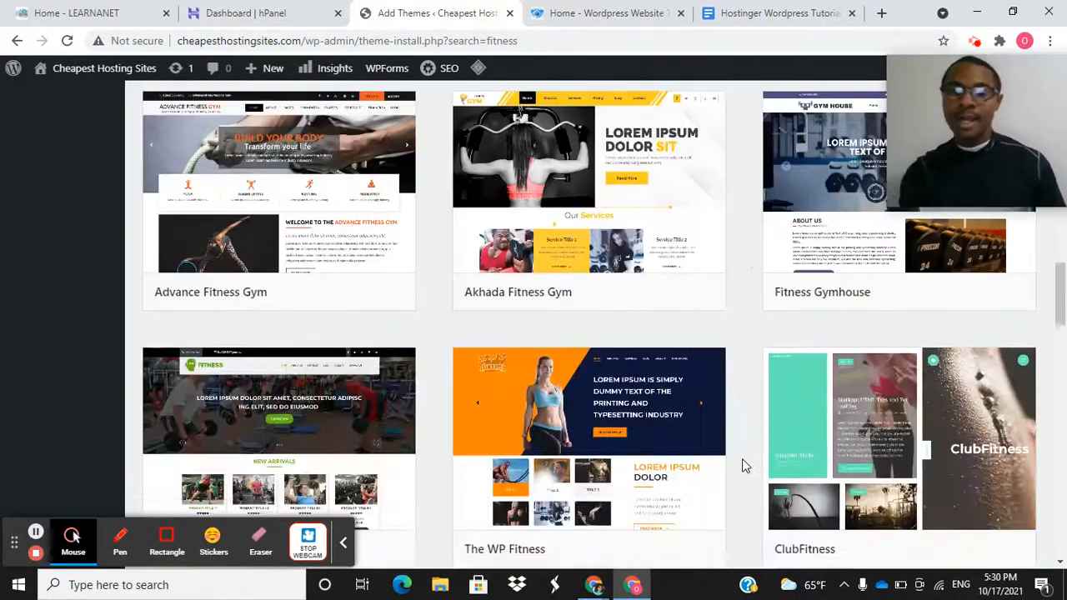
scroll(744, 466, "down", 5)
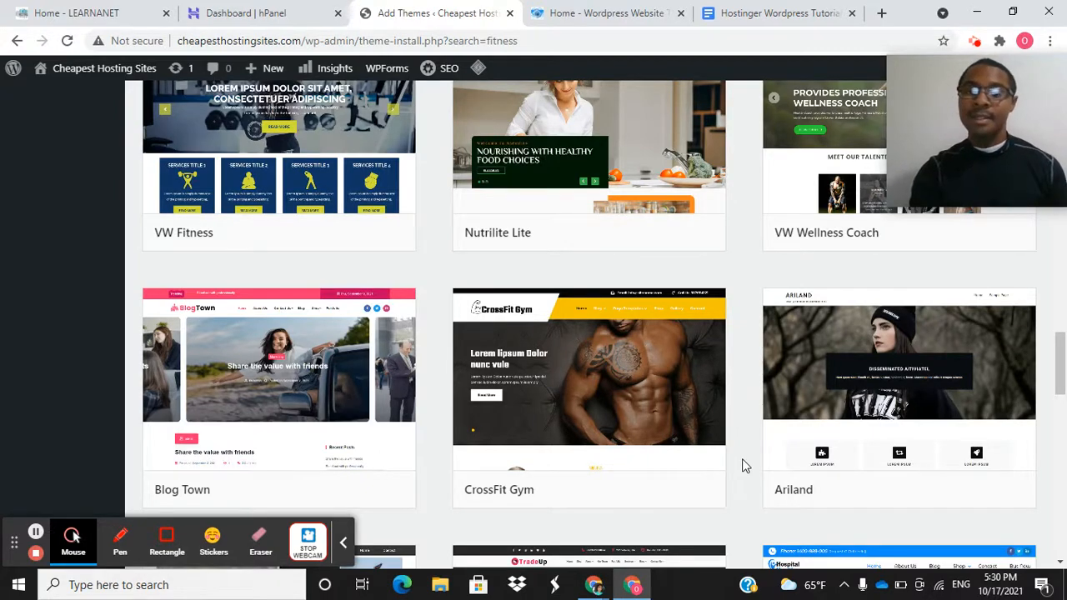
scroll(745, 465, "up", 20)
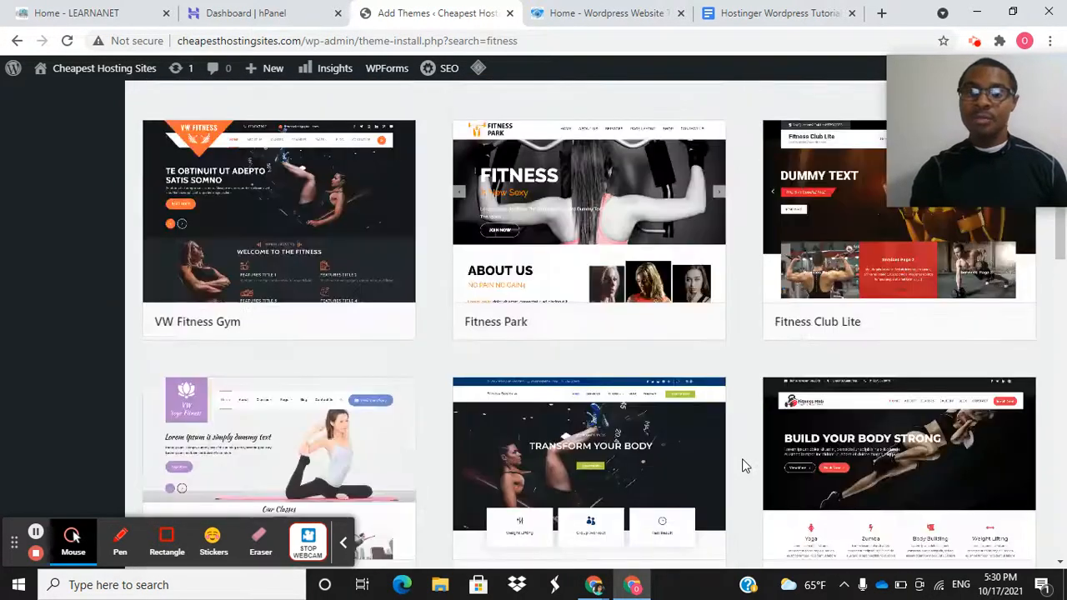
scroll(744, 465, "up", 6)
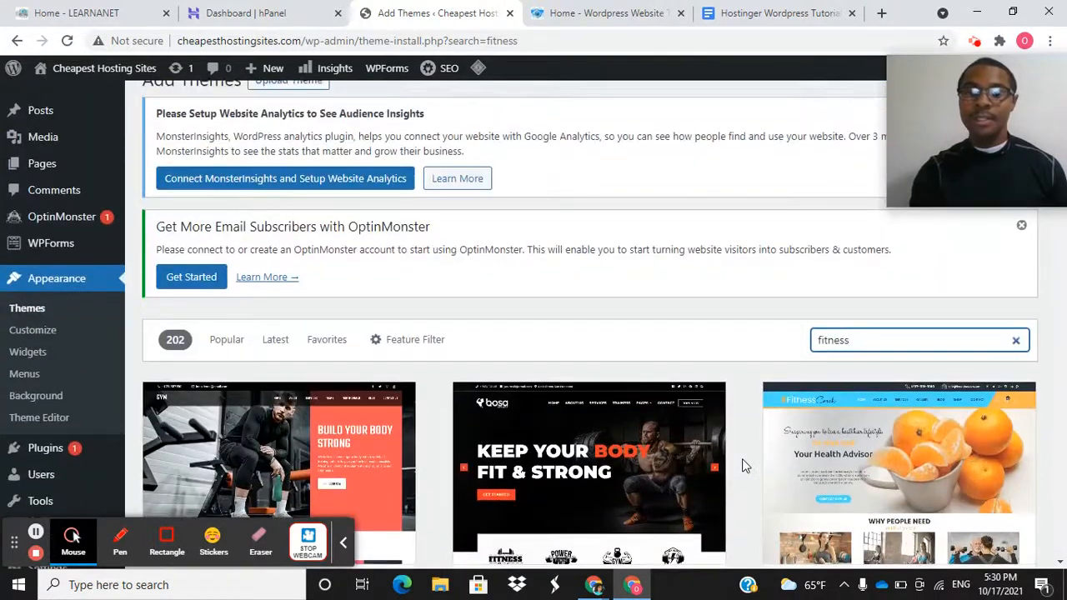
- Preview the Bosa Fitness theme, then close the preview and go back to the theme results
scroll(744, 465, "down", 2)
scroll(745, 466, "down", 1)
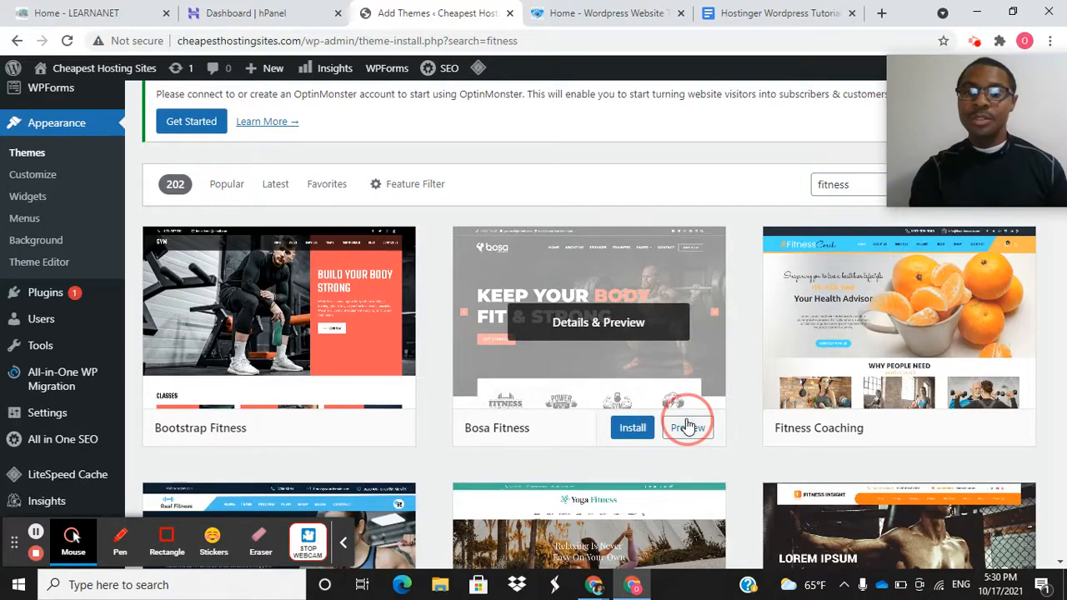
left_click(687, 427)
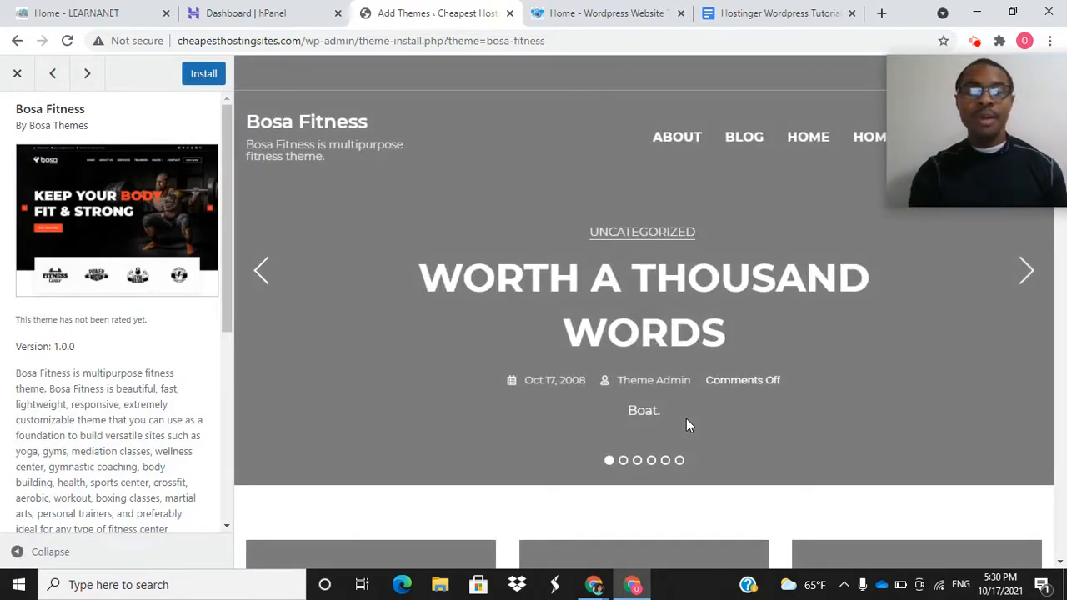
left_click(17, 74)
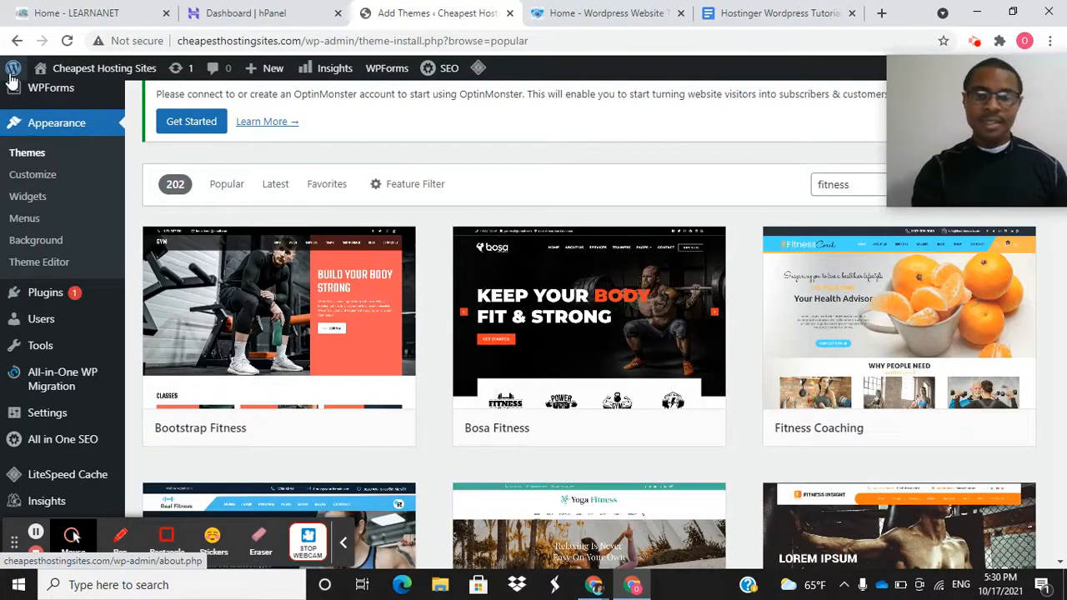
- Replace the theme search term with "photo"
left_click(851, 184)
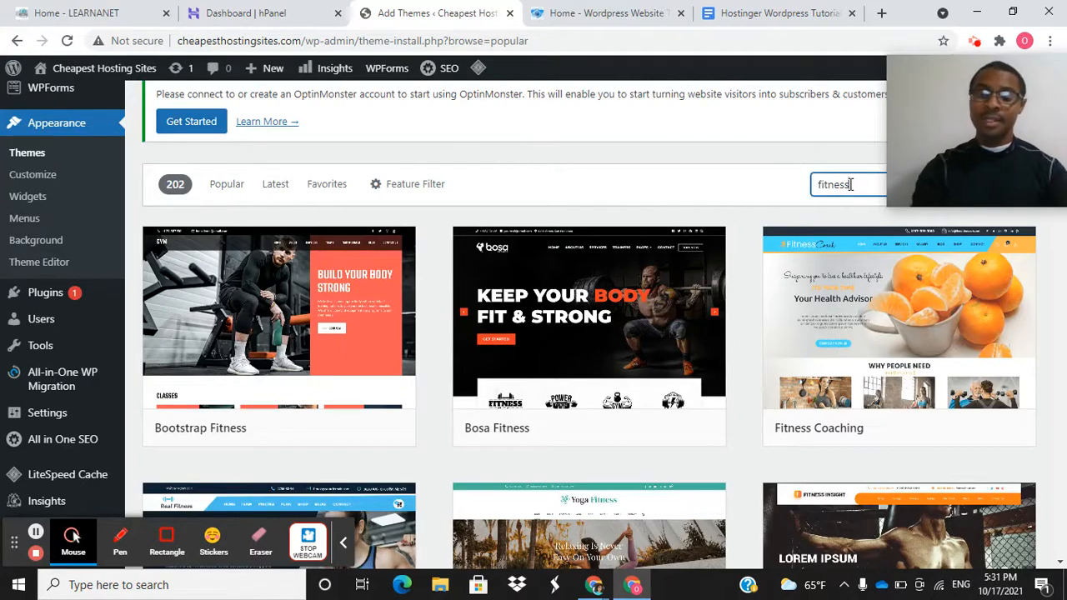
double_click(850, 184)
type("photo")
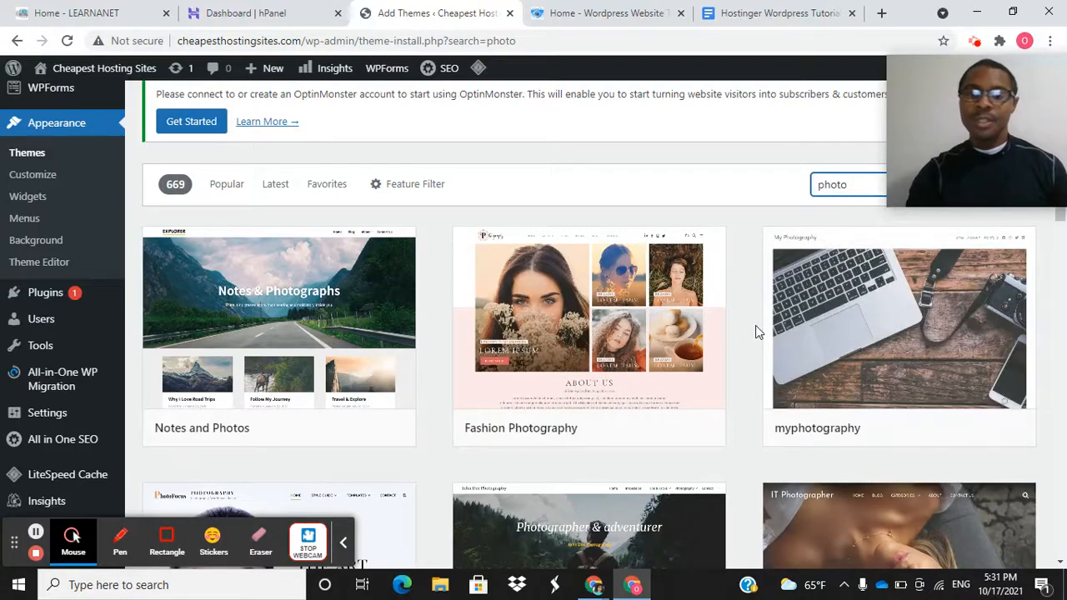
- Look through the photography themes and compare their layouts
scroll(755, 325, "down", 3)
scroll(756, 325, "down", 4)
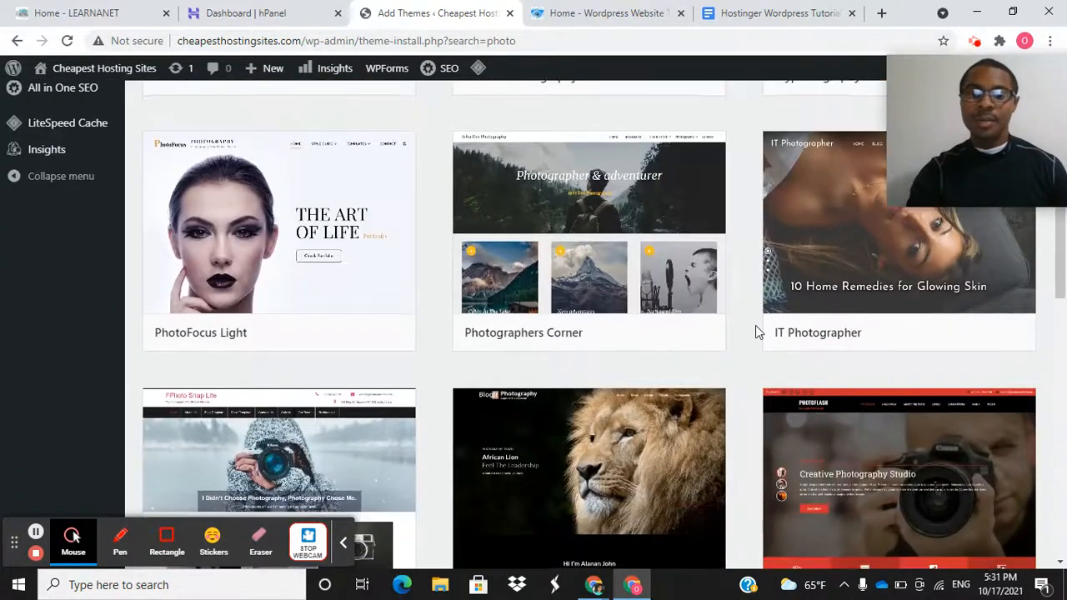
scroll(756, 331, "down", 3)
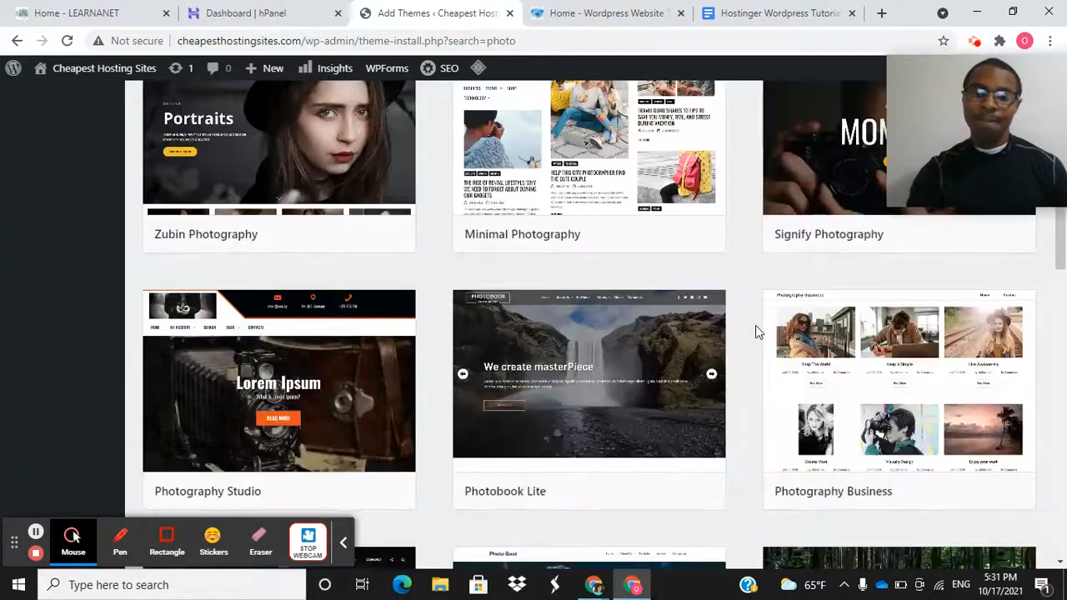
scroll(756, 331, "down", 2)
scroll(756, 331, "down", 1)
scroll(756, 331, "up", 2)
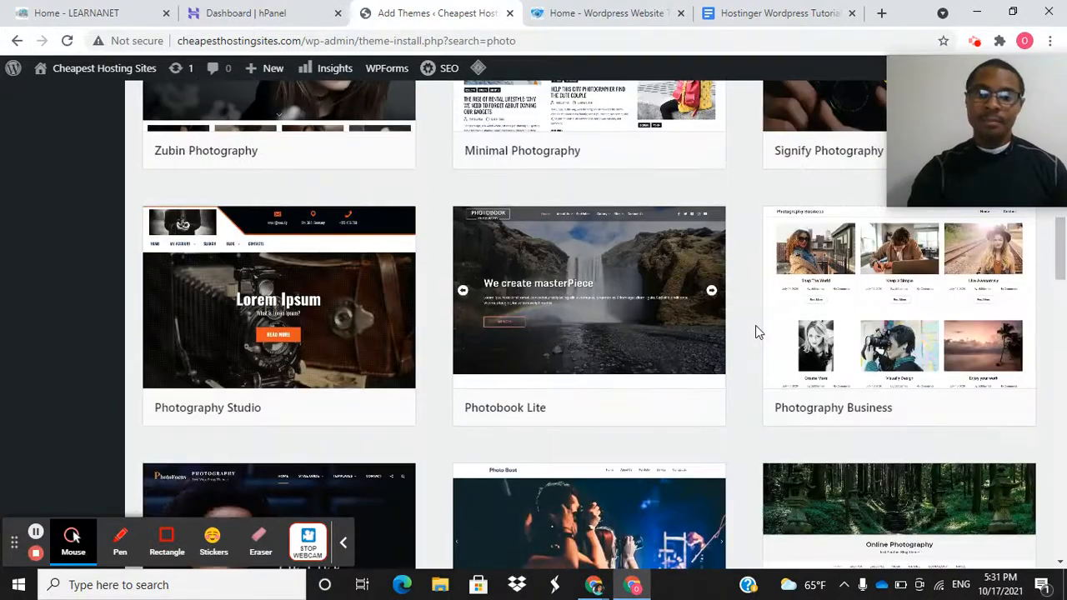
scroll(755, 331, "down", 10)
scroll(755, 331, "down", 3)
scroll(755, 331, "up", 10)
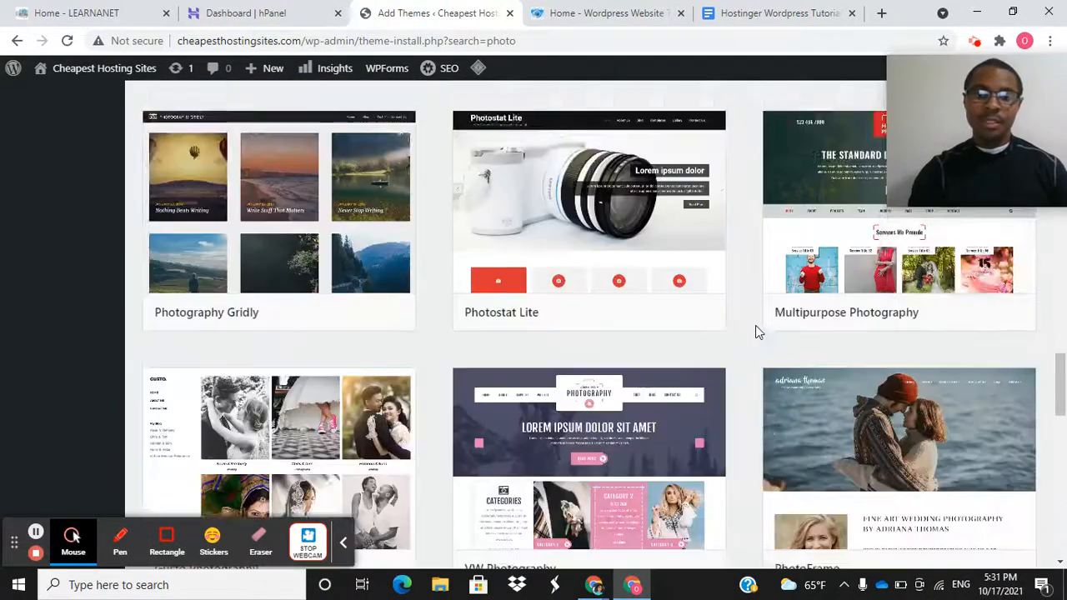
- Change the theme search term to "food"
scroll(763, 404, "up", 5)
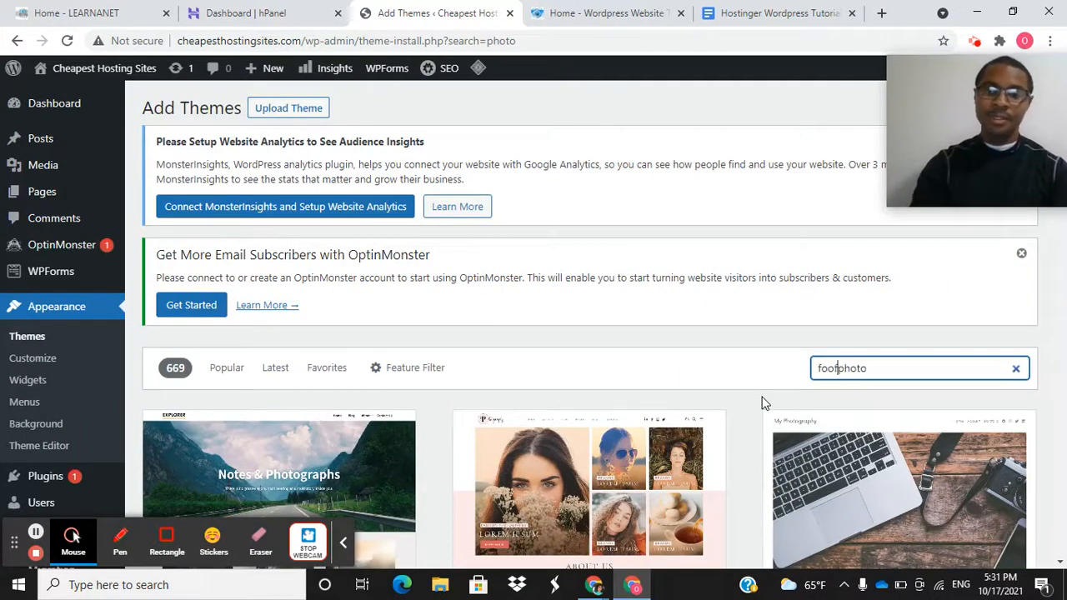
key("BackSpace")
key("BackSpace")
type("d")
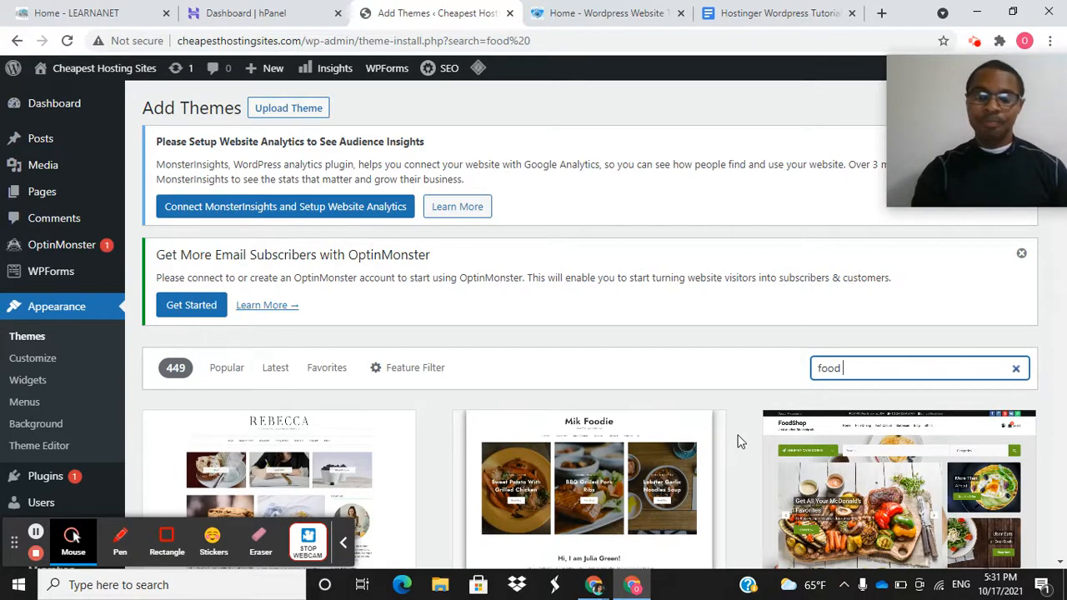
- Look through the food and restaurant themes, then return to the start of the results
scroll(740, 442, "down", 5)
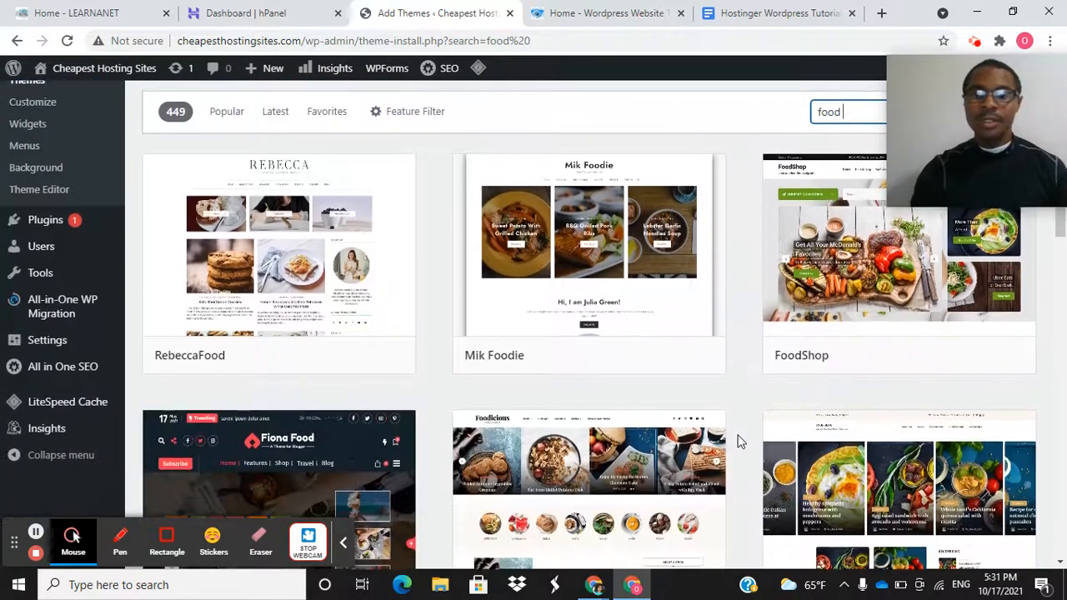
scroll(740, 442, "down", 4)
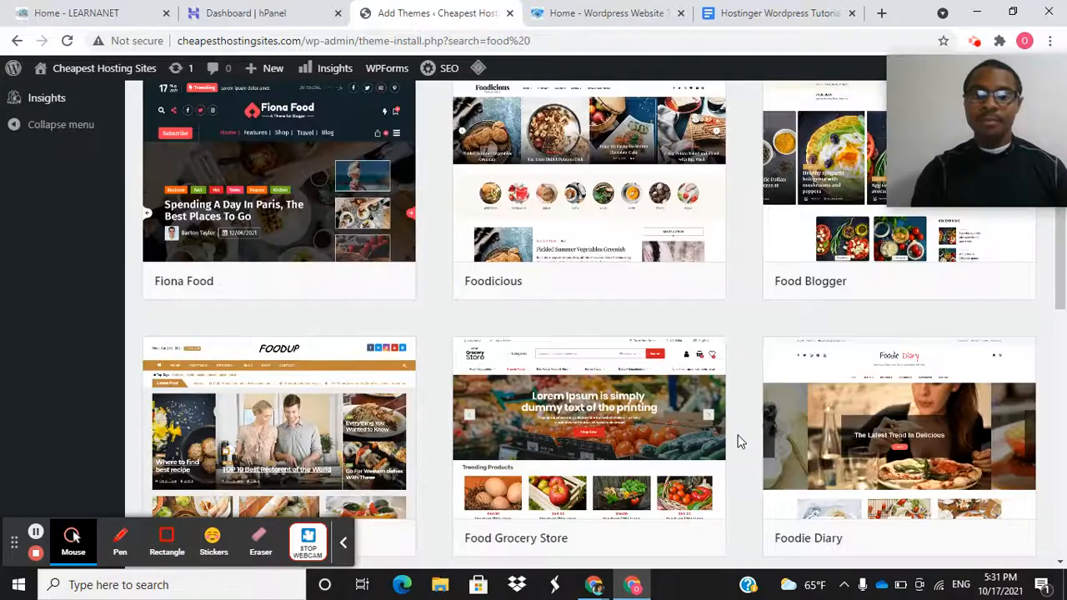
scroll(740, 442, "down", 6)
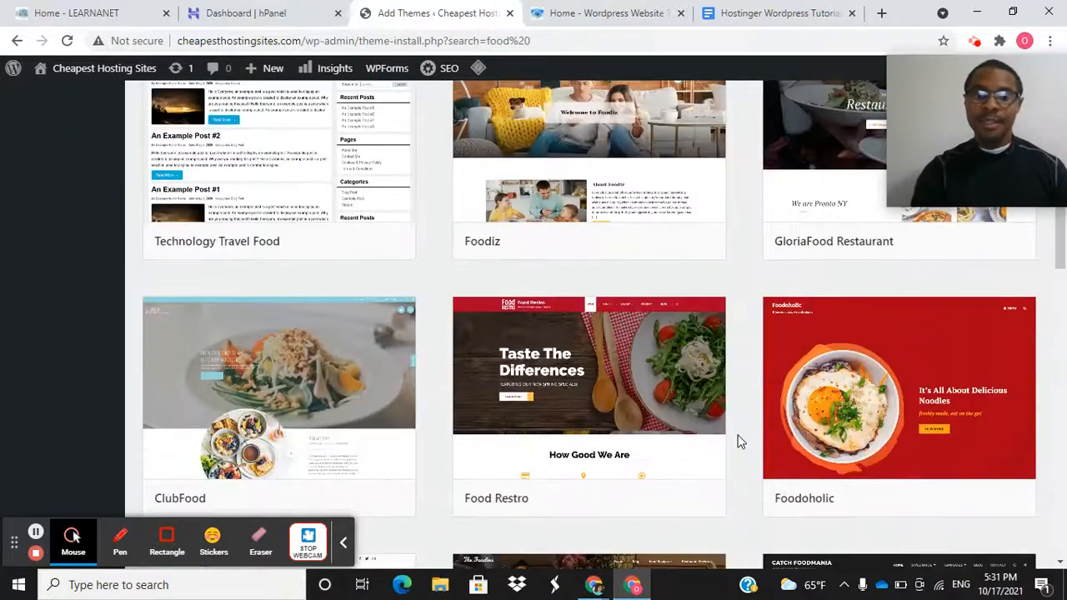
scroll(741, 442, "down", 2)
mouse_move(876, 314)
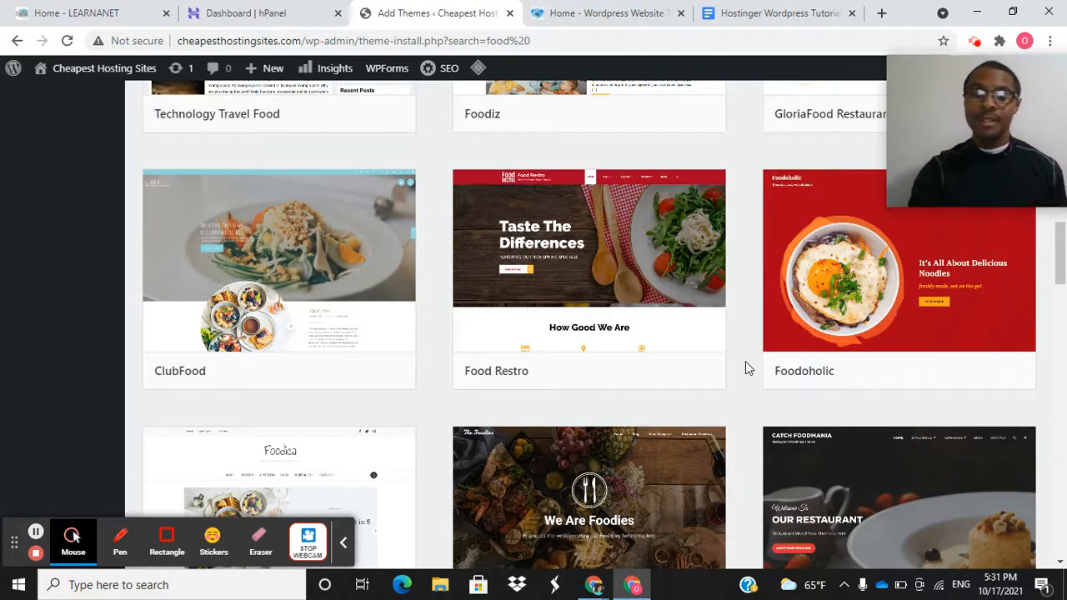
scroll(744, 453, "up", 1)
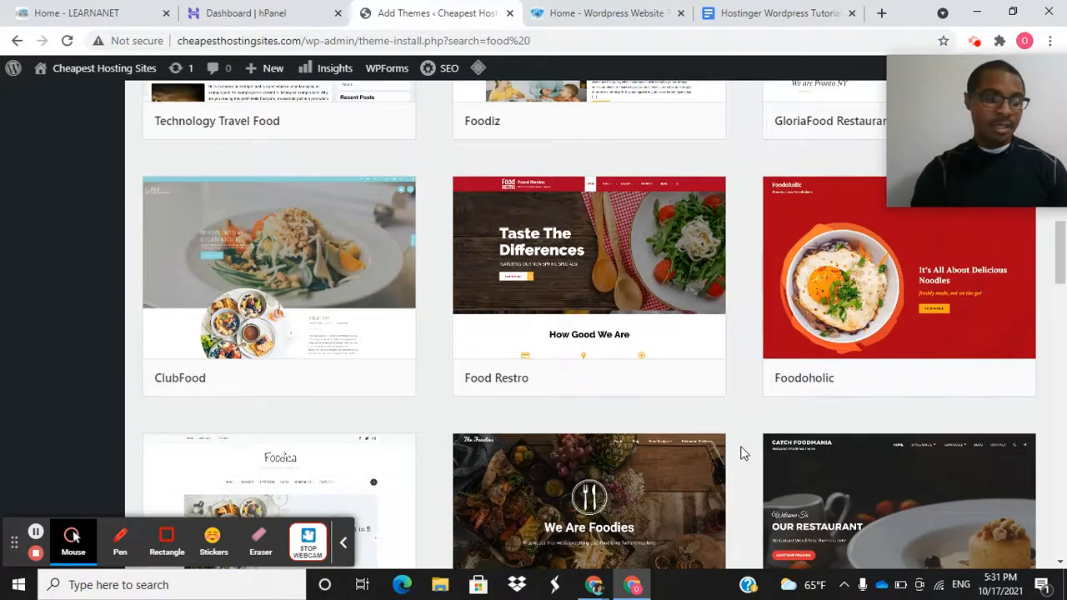
scroll(745, 453, "up", 1)
scroll(744, 454, "down", 4)
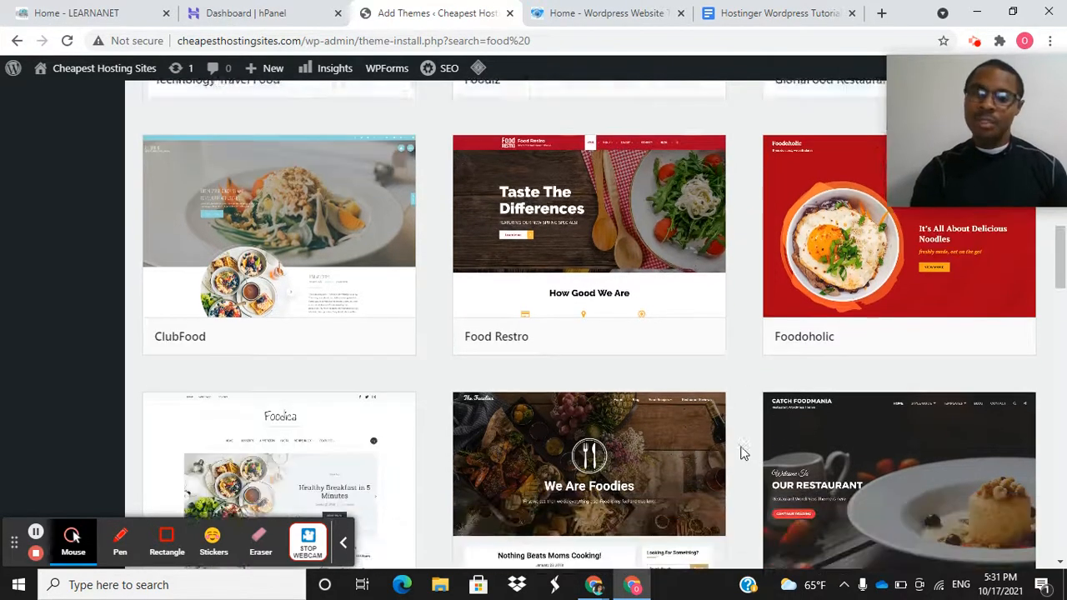
scroll(744, 454, "down", 10)
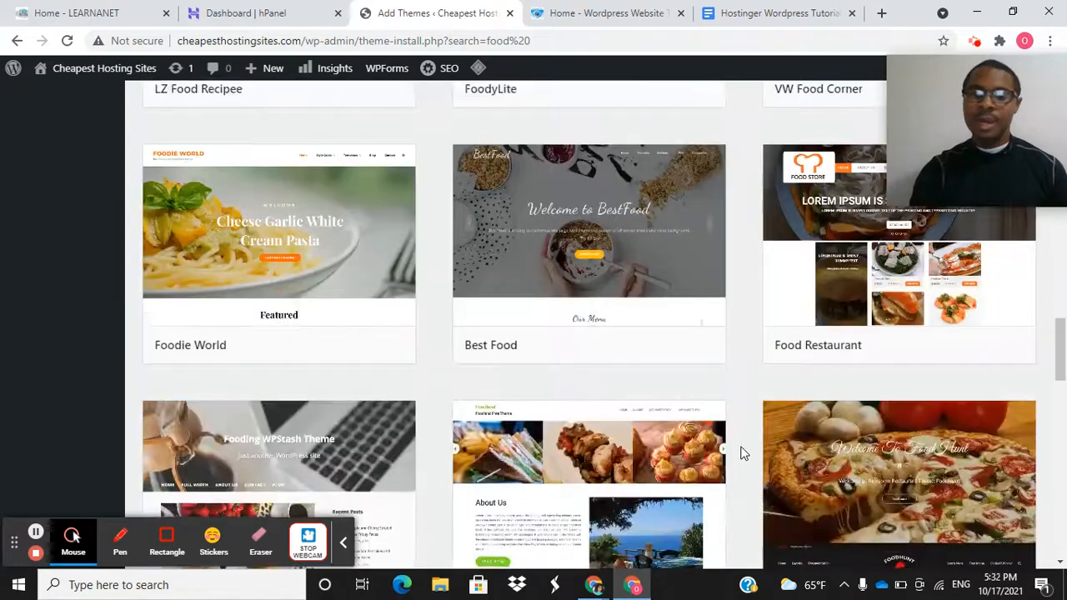
scroll(744, 454, "up", 1)
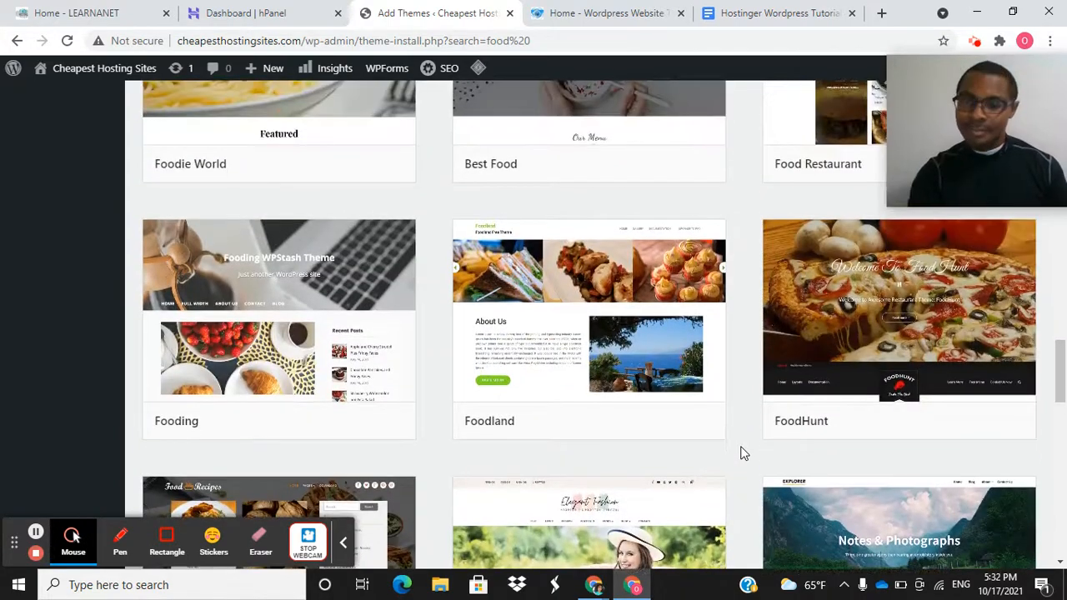
scroll(745, 453, "up", 10)
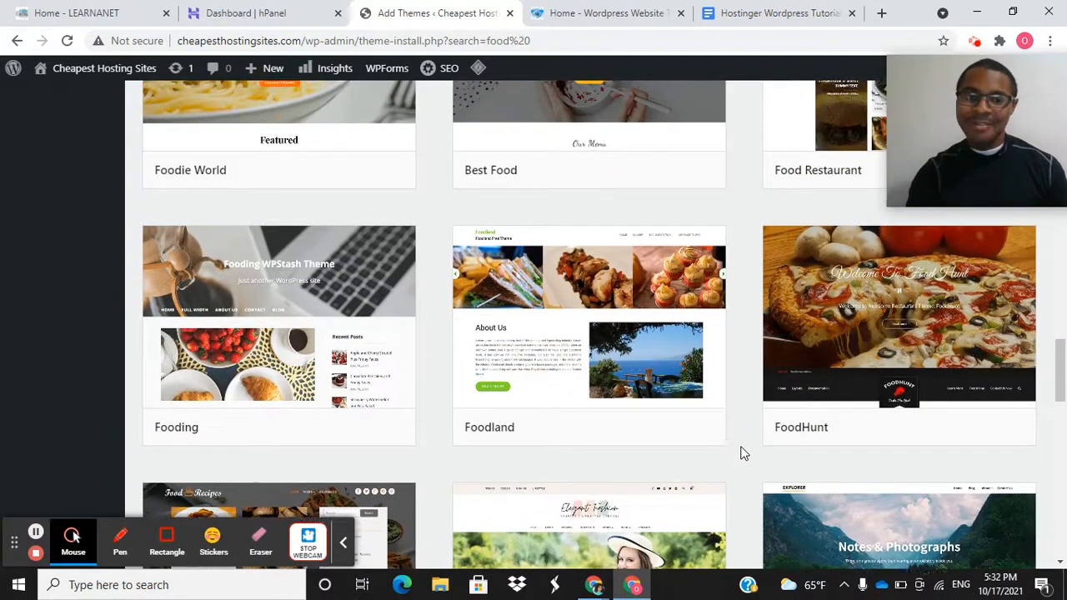
scroll(744, 454, "up", 10)
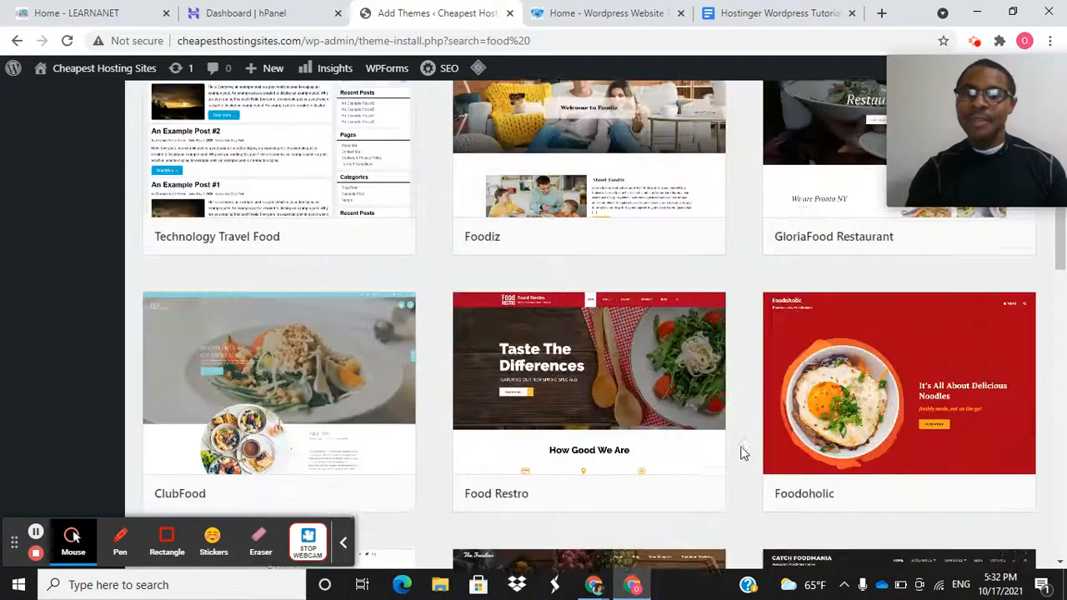
scroll(744, 454, "up", 10)
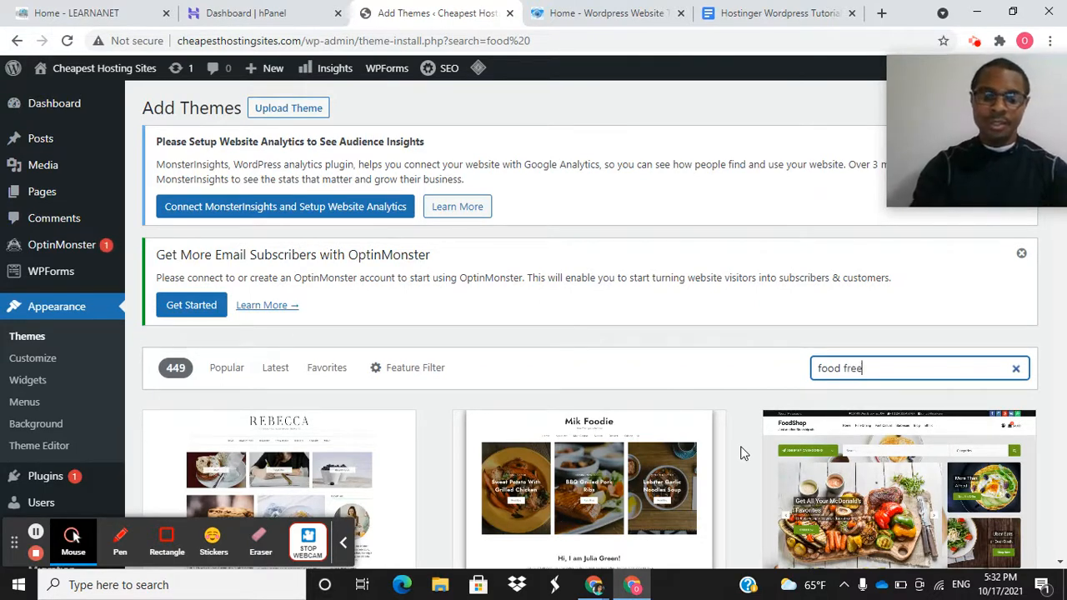
- Change the theme search term to "fre"
key("BackSpace")
key("BackSpace")
type("do")
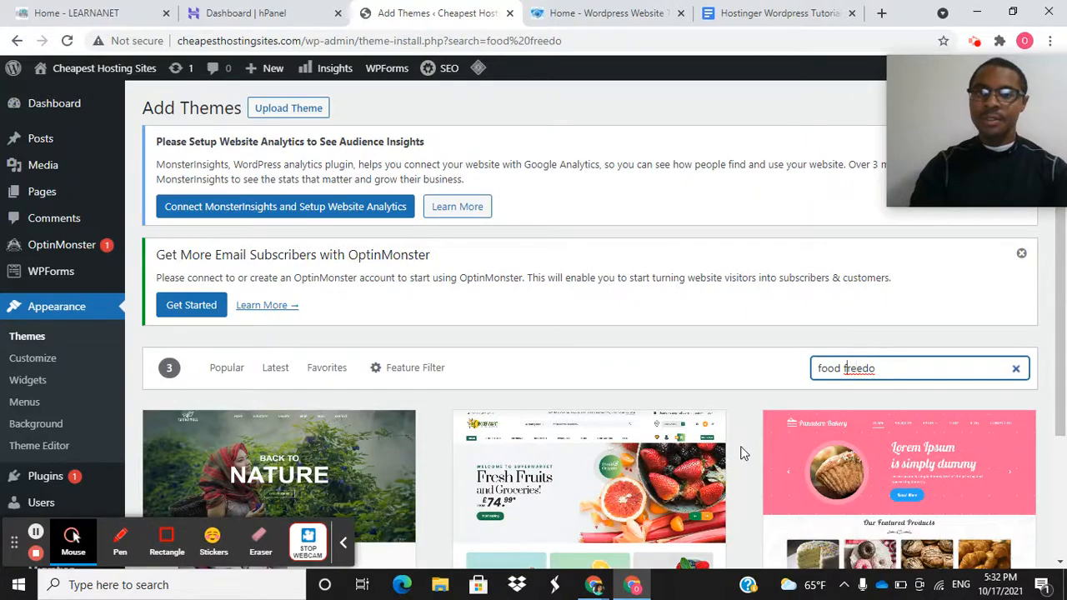
key("BackSpace")
key("BackSpace")
key("BackSpace")
key("BackSpace")
key("BackSpace")
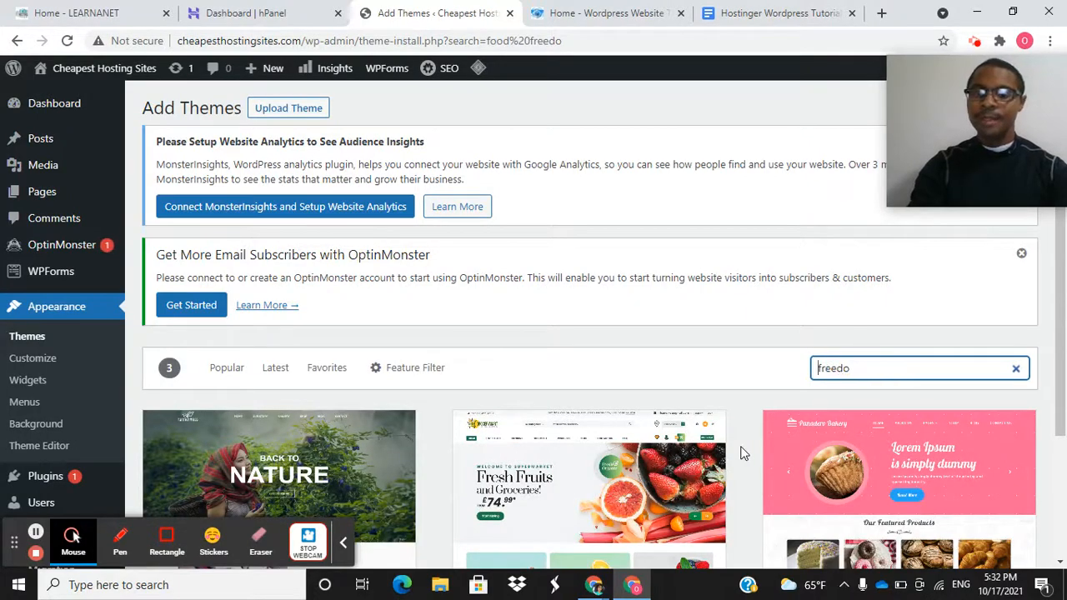
- Find the Freddo theme in the search results, then install and activate it
scroll(745, 454, "down", 15)
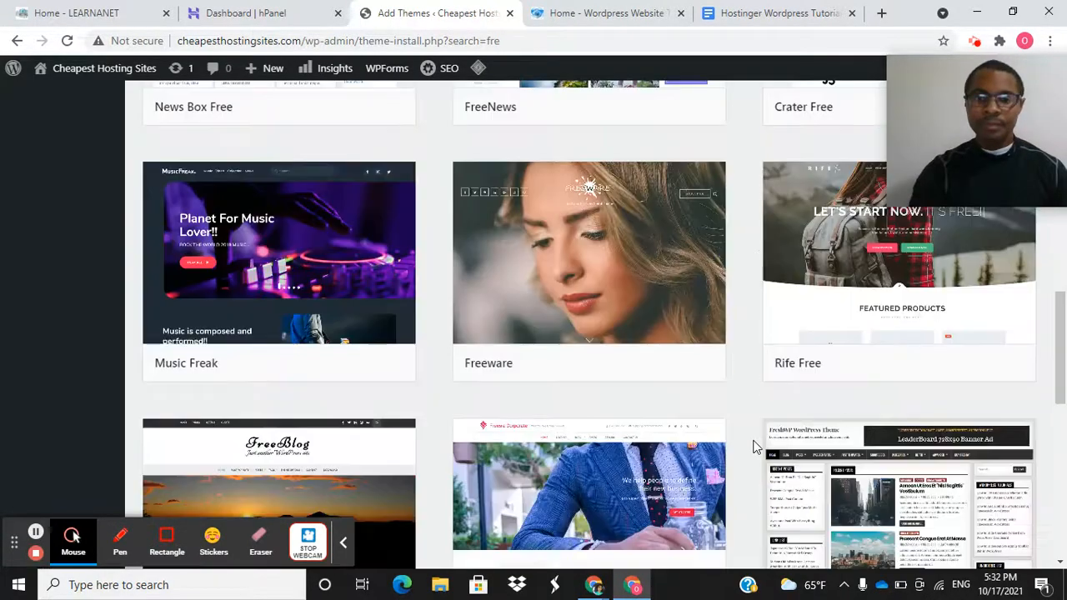
scroll(754, 446, "up", 3)
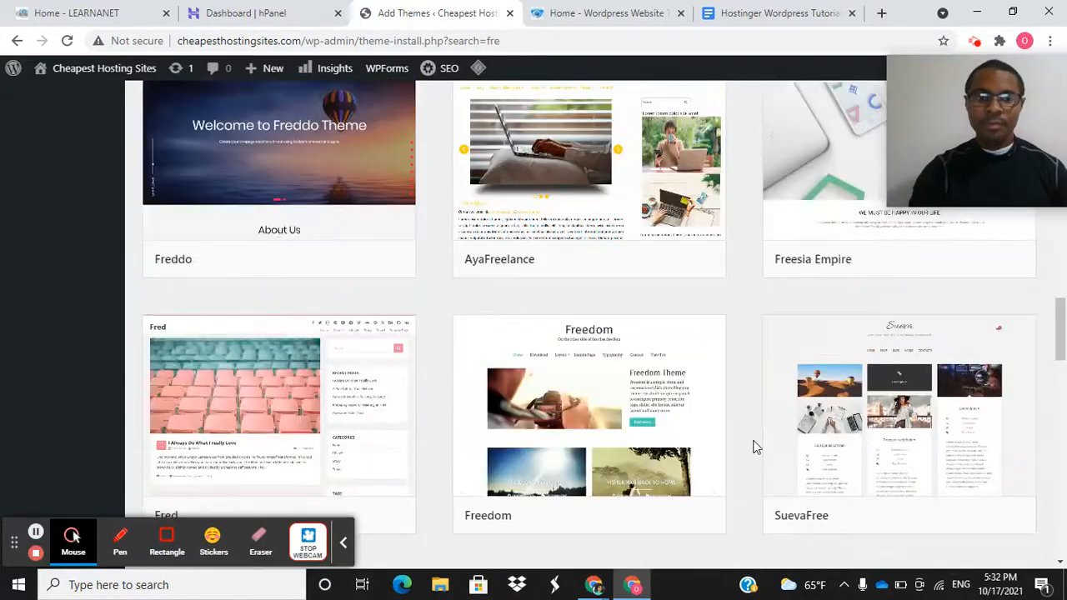
mouse_move(294, 263)
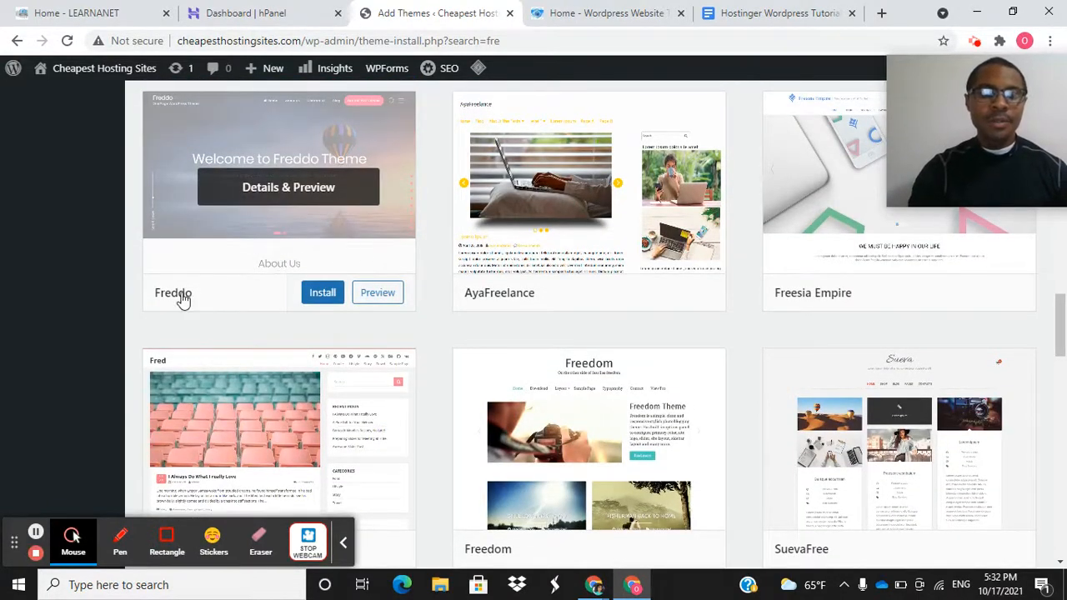
left_click(298, 291)
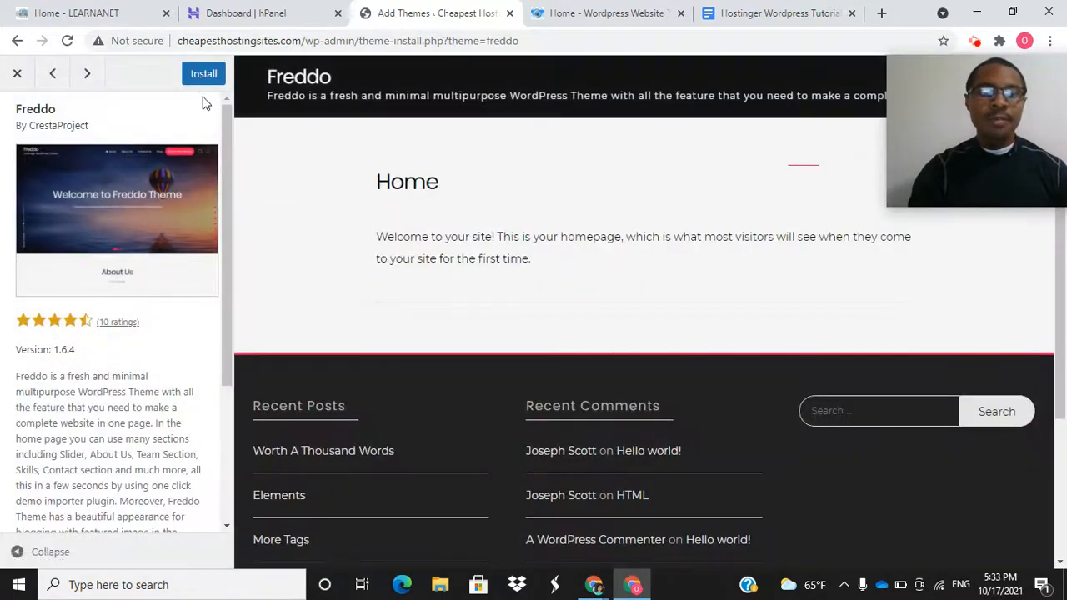
left_click(200, 77)
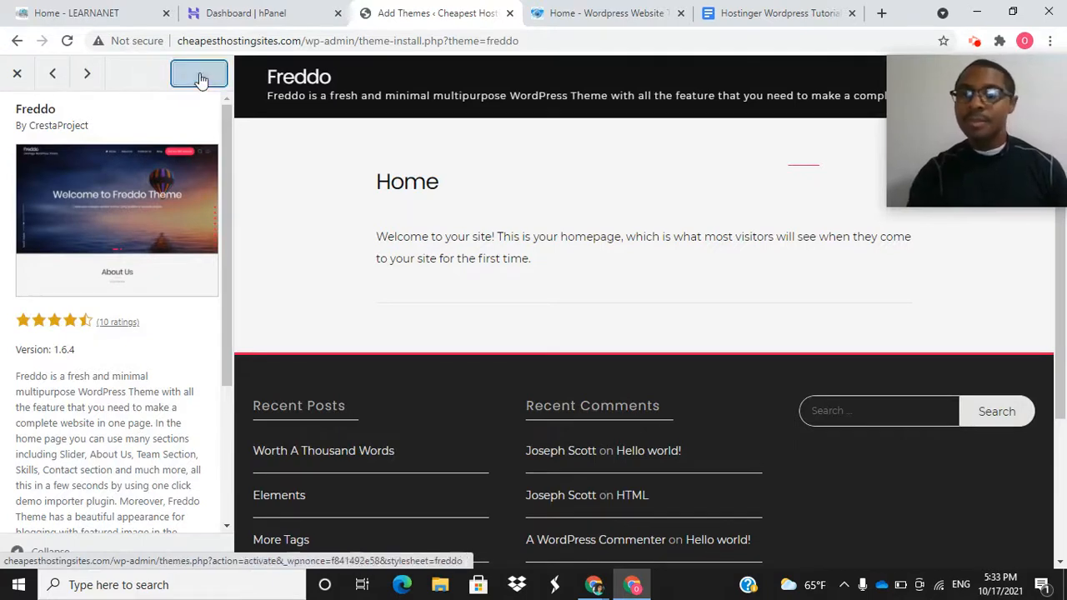
left_click(200, 77)
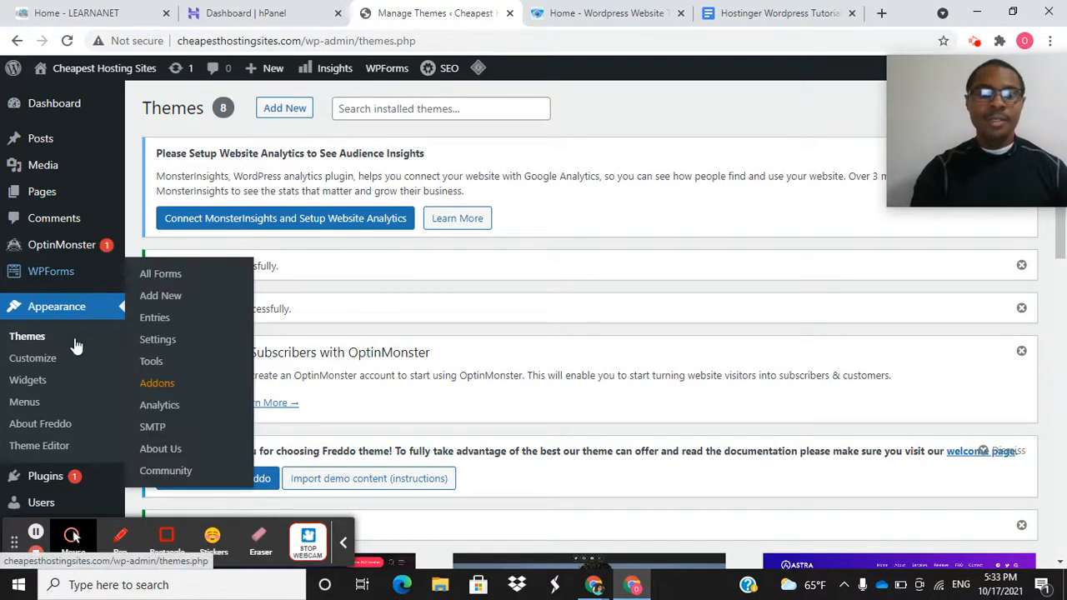
- Open the list of installed plugins and review its entries
mouse_move(60, 472)
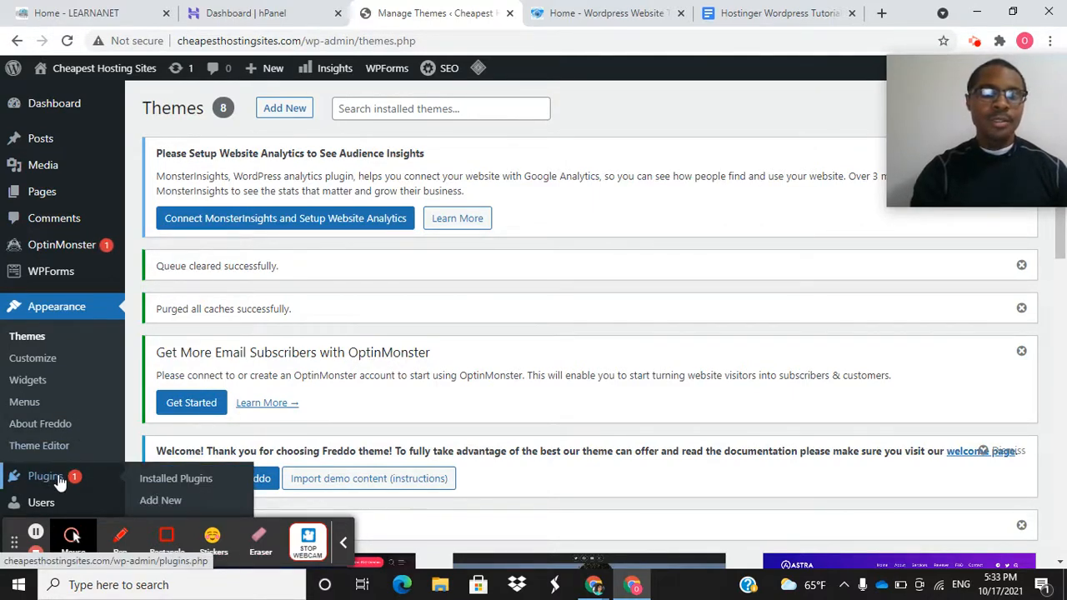
left_click(164, 482)
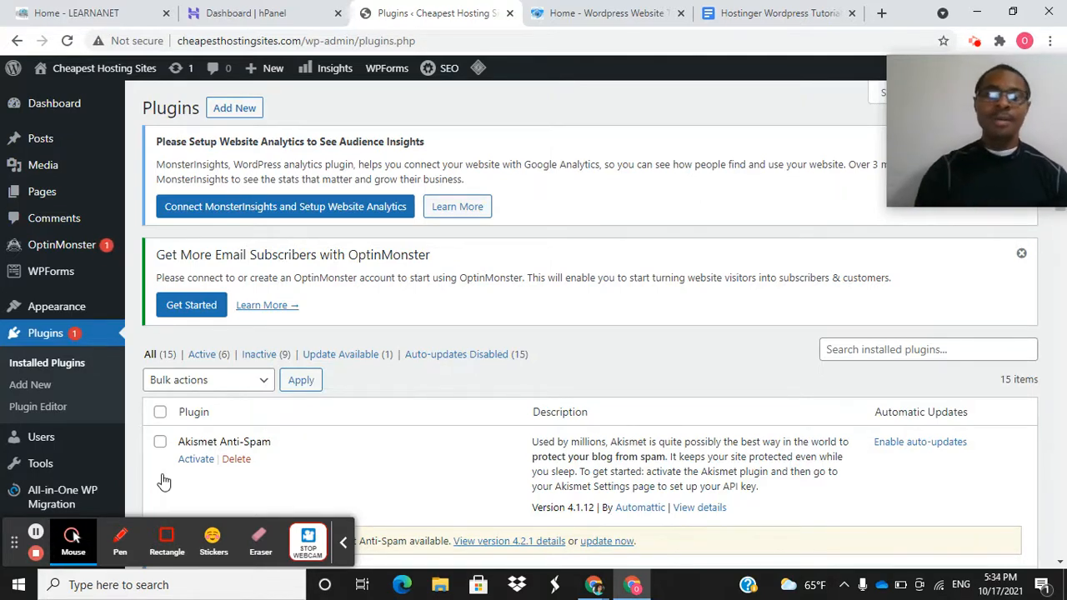
scroll(416, 450, "down", 5)
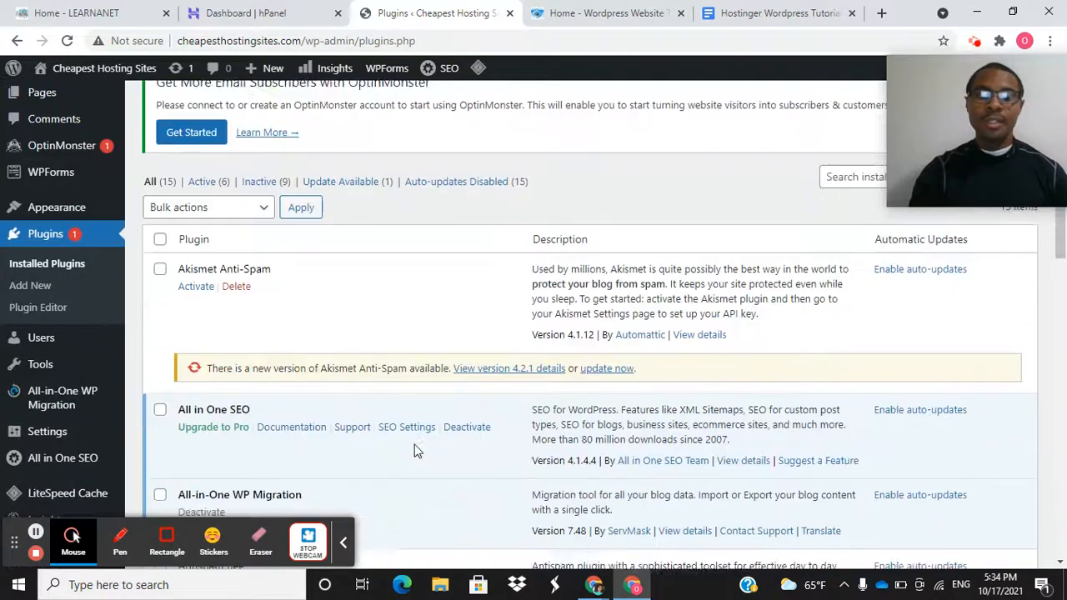
scroll(417, 450, "up", 2)
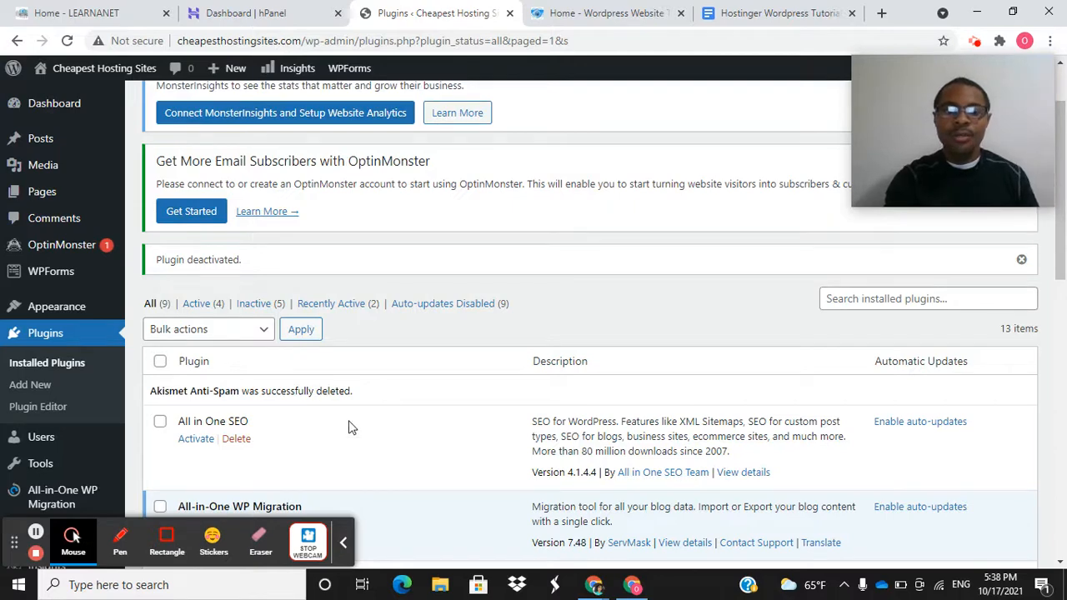
scroll(346, 427, "down", 1)
scroll(400, 415, "up", 3)
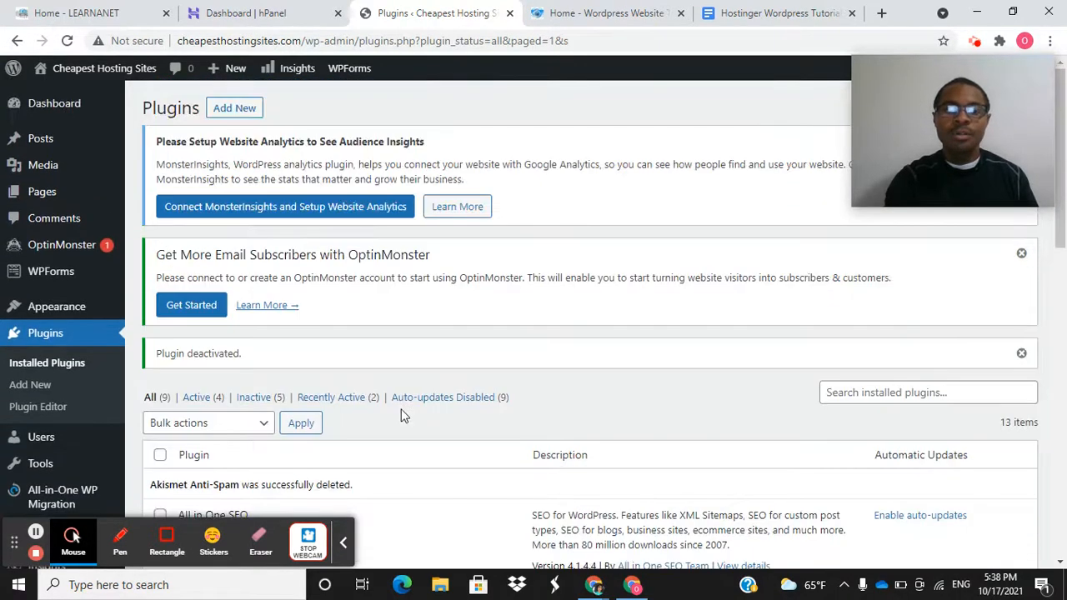
- Open the page for adding new plugins and look through the featured plugins
left_click(233, 108)
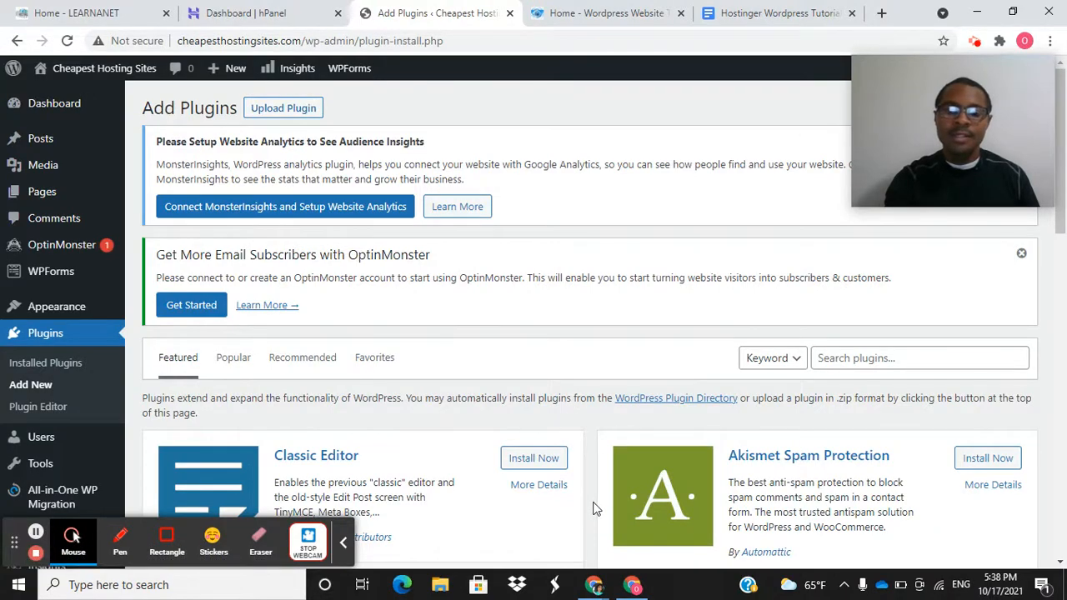
scroll(596, 504, "down", 5)
scroll(596, 509, "down", 3)
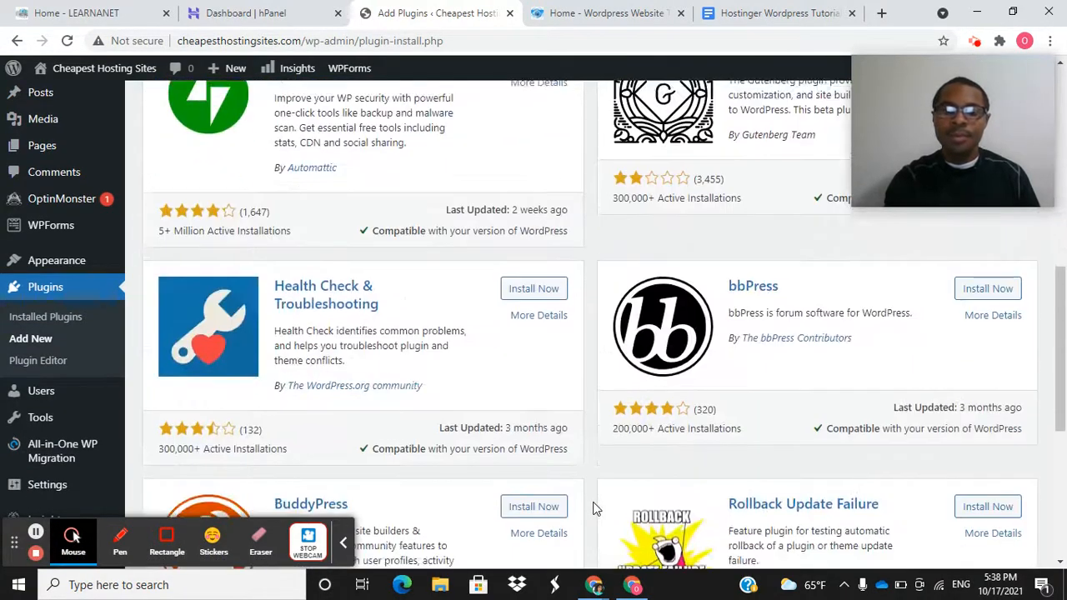
scroll(596, 508, "up", 8)
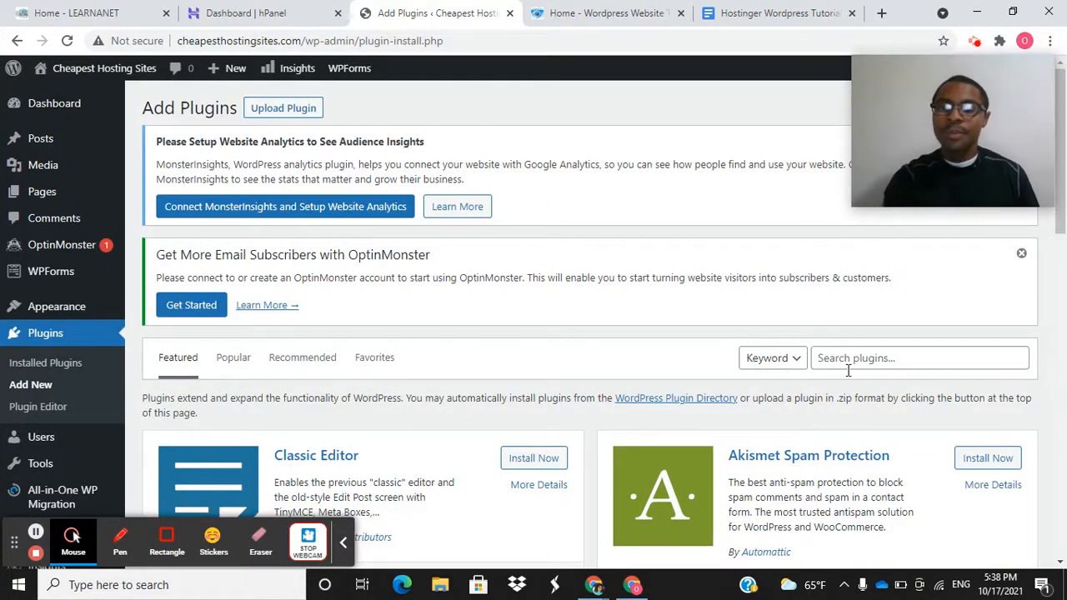
- Search the plugin catalogue for "seo", compare the offered plugins and install Yoast SEO
left_click(820, 358)
type("seo")
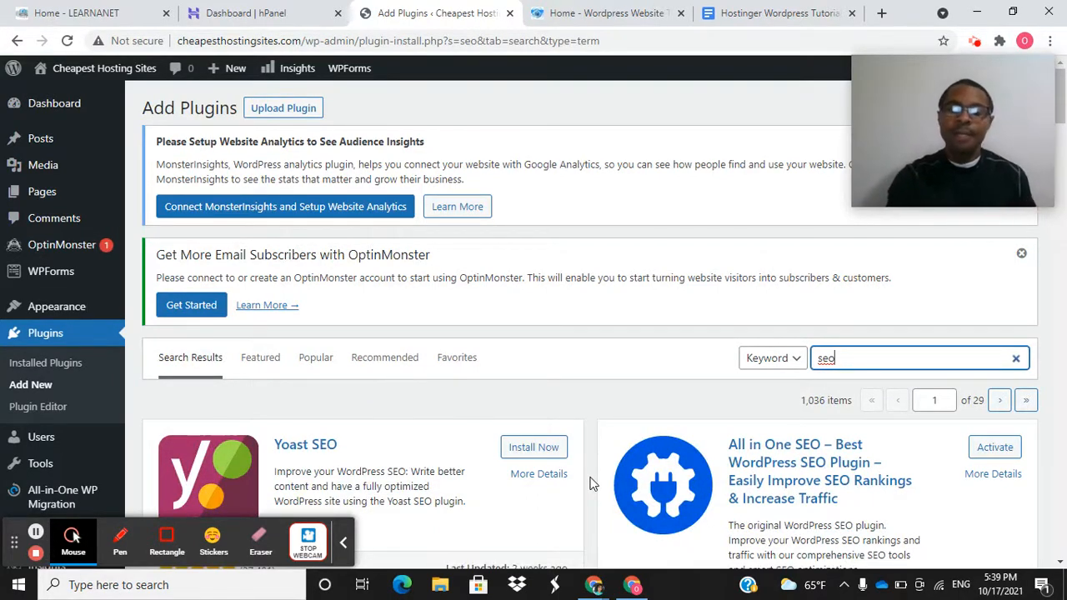
scroll(589, 484, "down", 4)
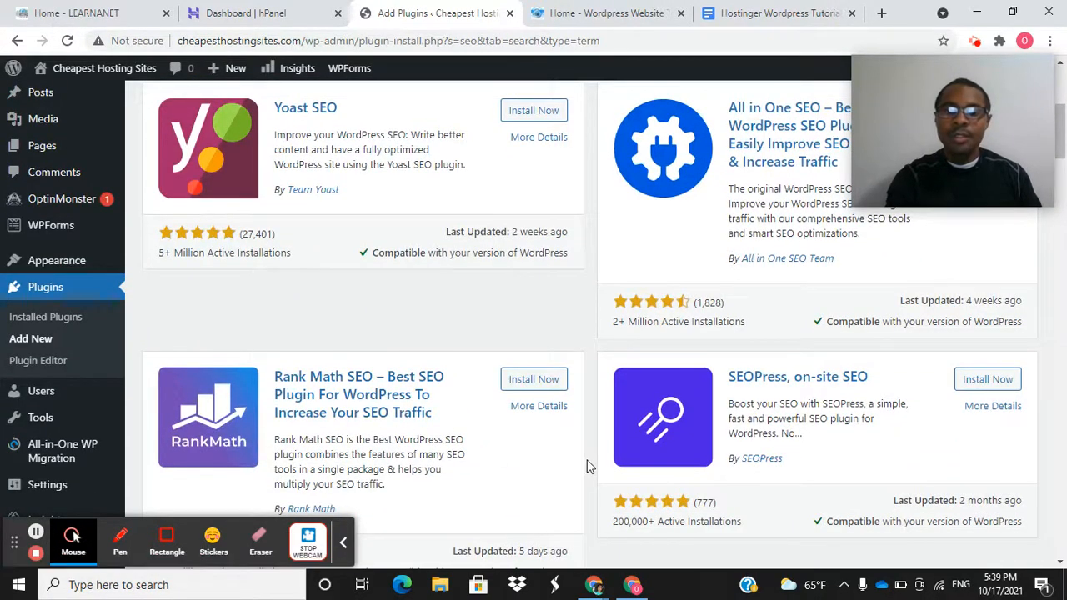
scroll(587, 466, "down", 1)
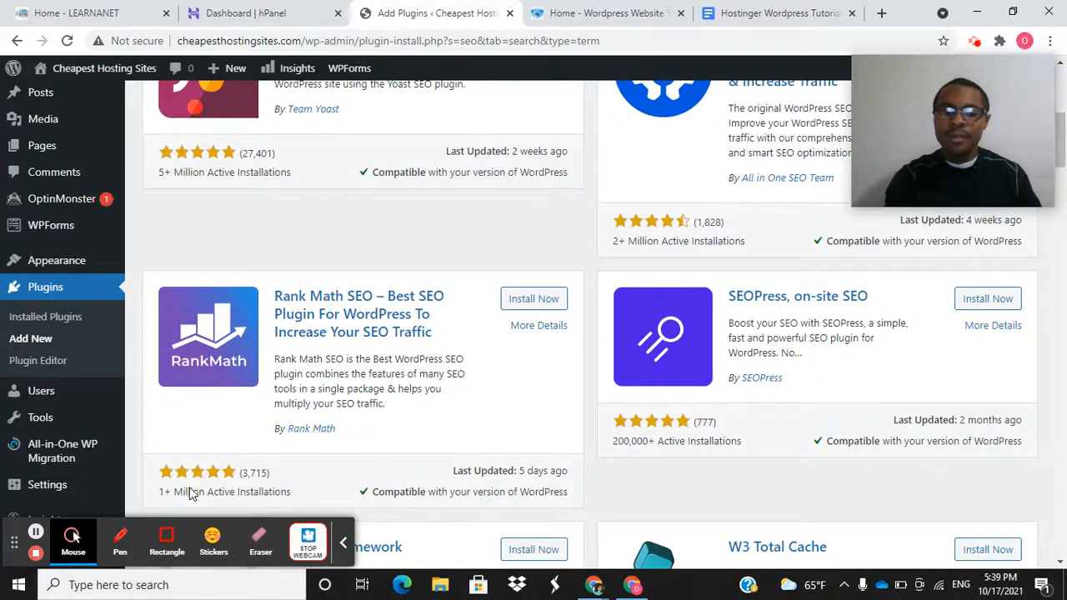
scroll(592, 392, "up", 2)
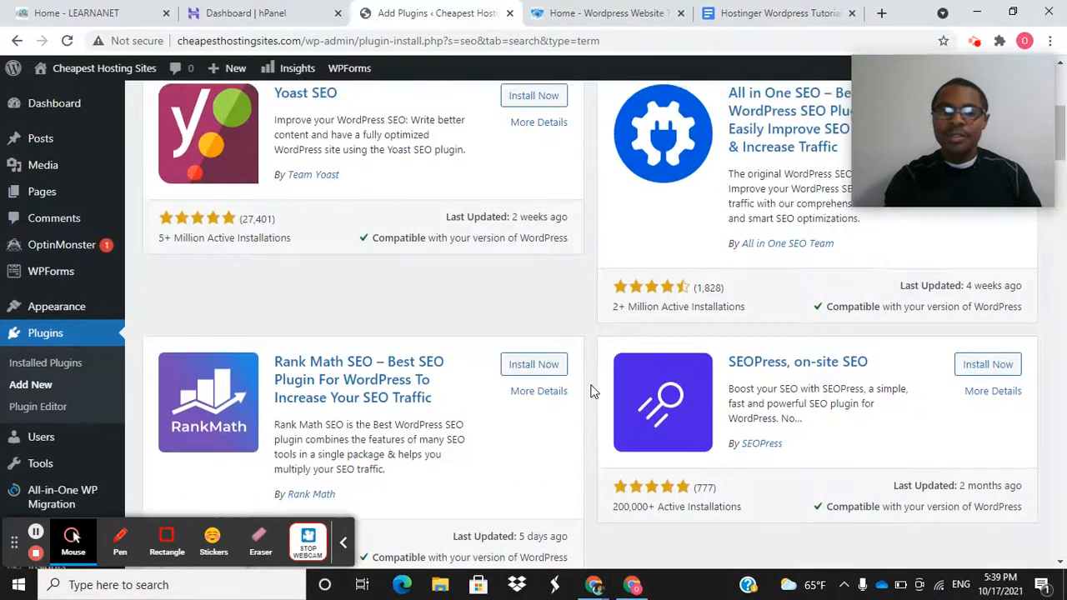
scroll(592, 391, "up", 1)
scroll(592, 392, "up", 1)
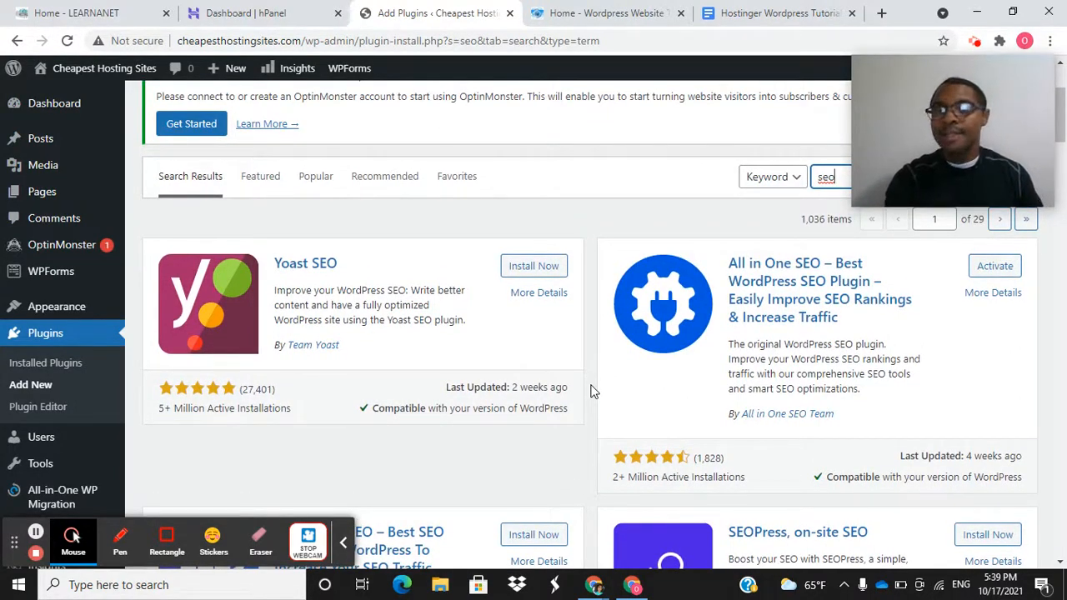
left_click(546, 267)
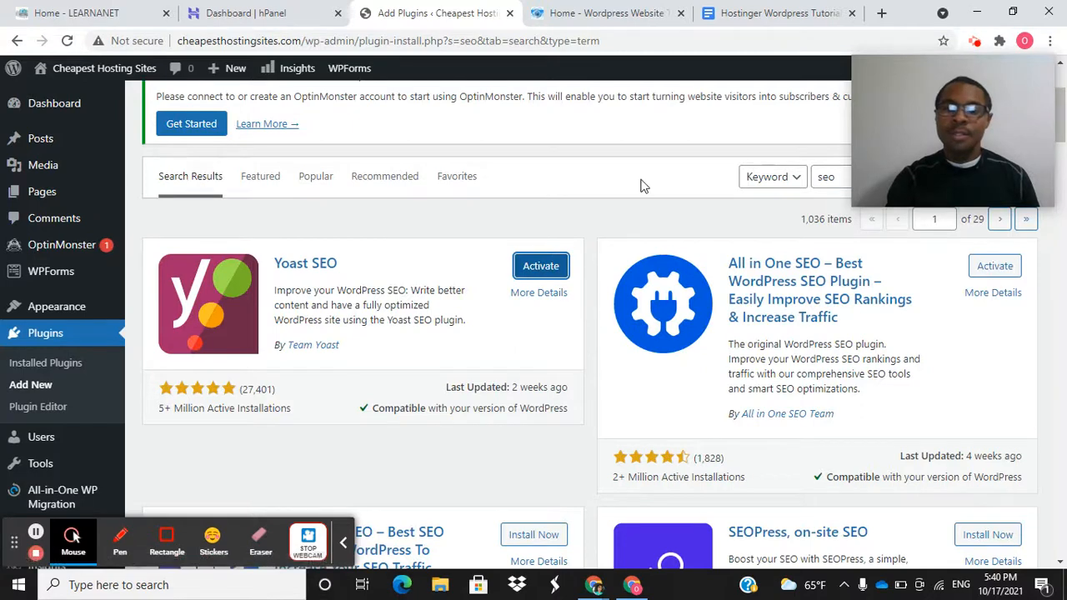
- Replace the plugin search term with "anti spam"
left_click(841, 178)
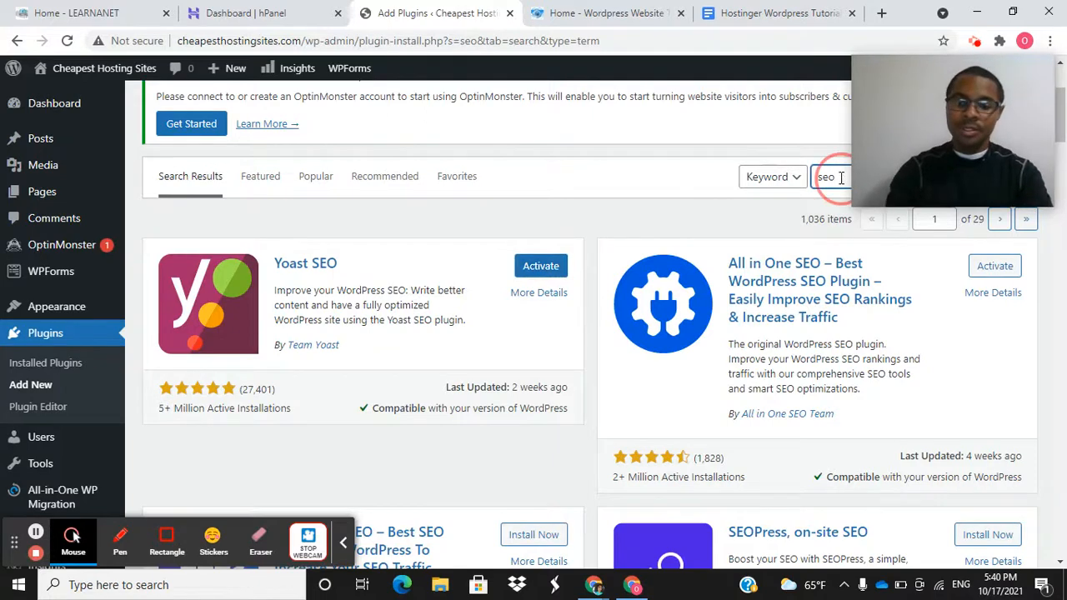
key("BackSpace")
key("BackSpace")
key("BackSpace")
type("anti spam")
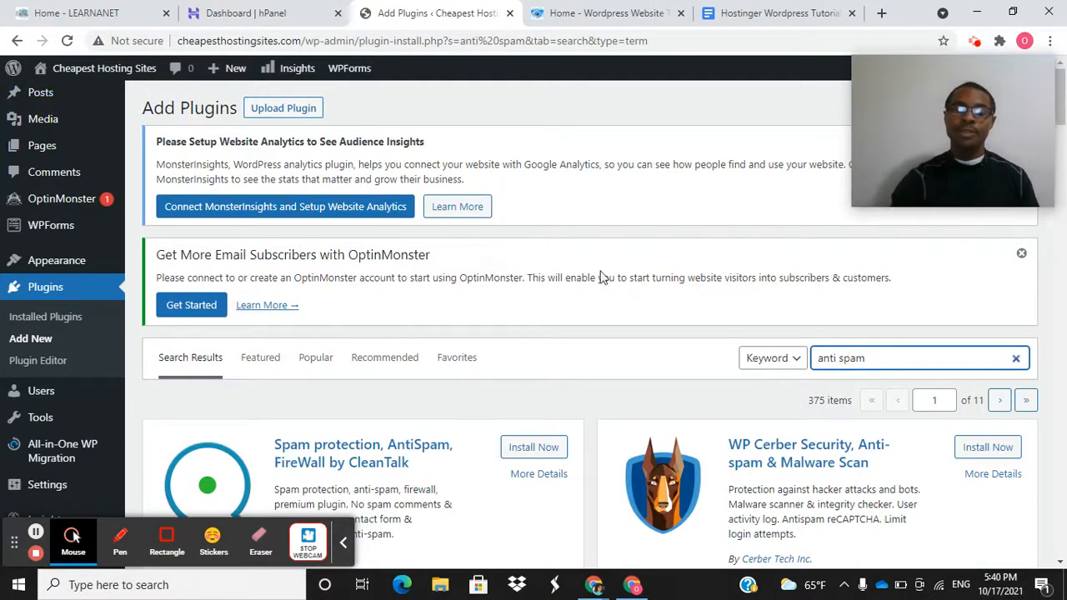
- Find Antispam Bee among the anti-spam plugins and install it
scroll(587, 465, "down", 3)
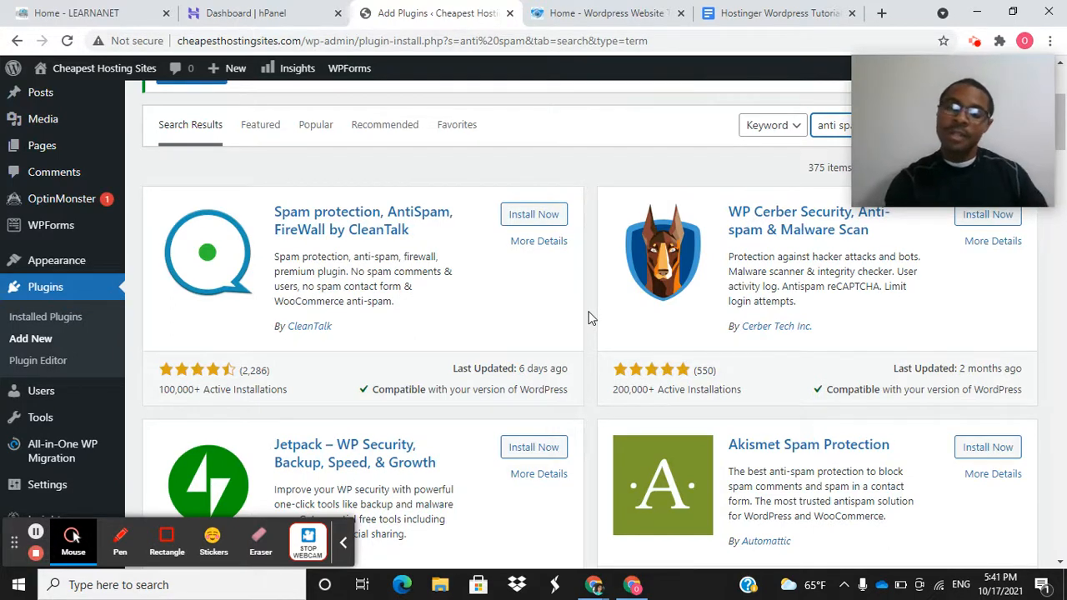
scroll(590, 318, "down", 1)
scroll(589, 318, "down", 3)
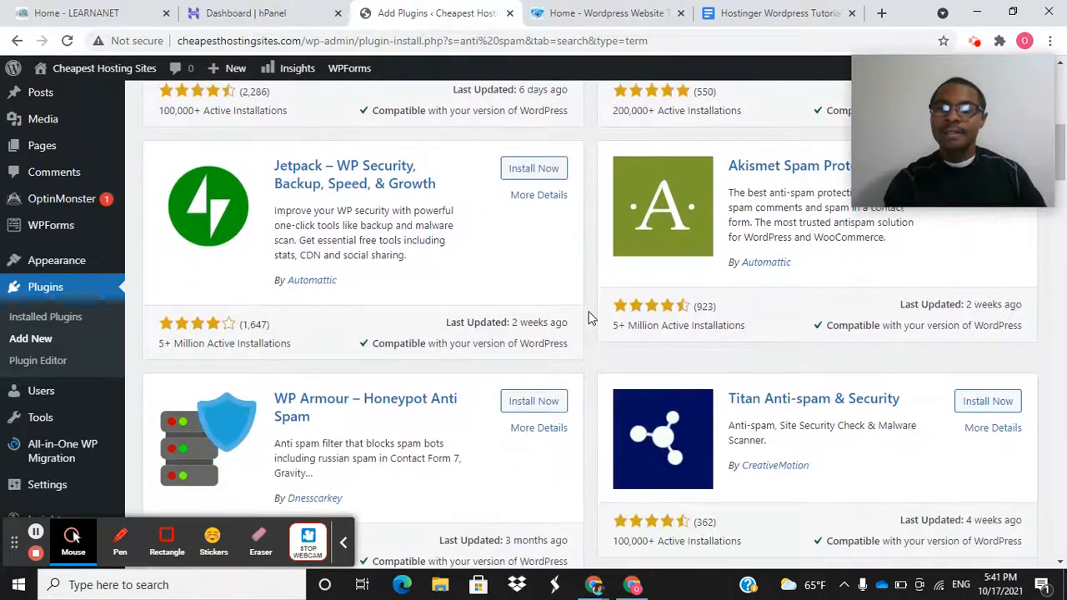
scroll(589, 318, "down", 2)
scroll(589, 317, "down", 1)
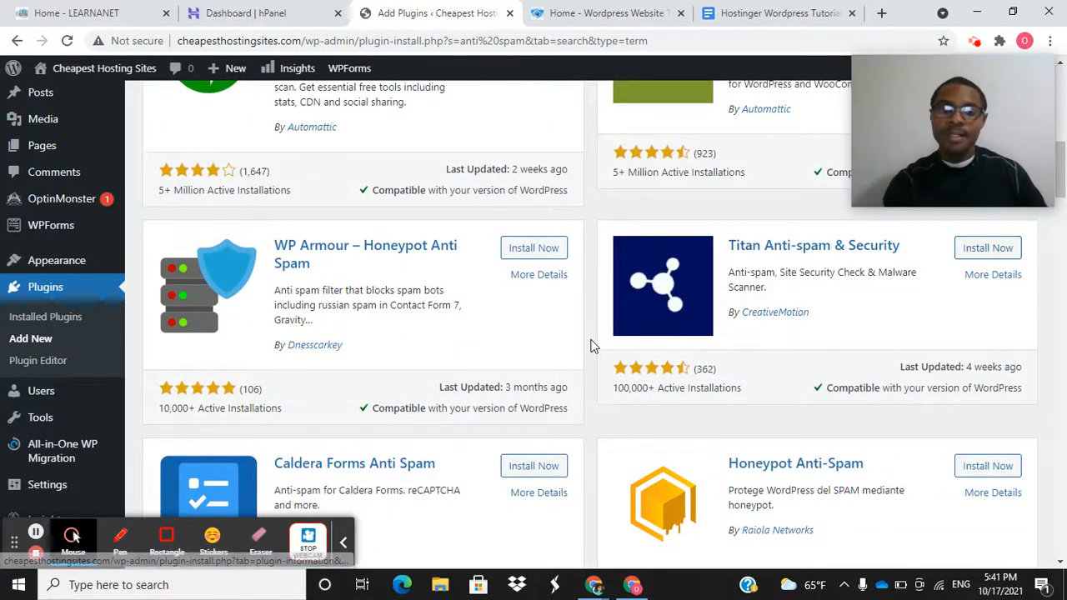
scroll(591, 346, "down", 3)
scroll(590, 346, "down", 3)
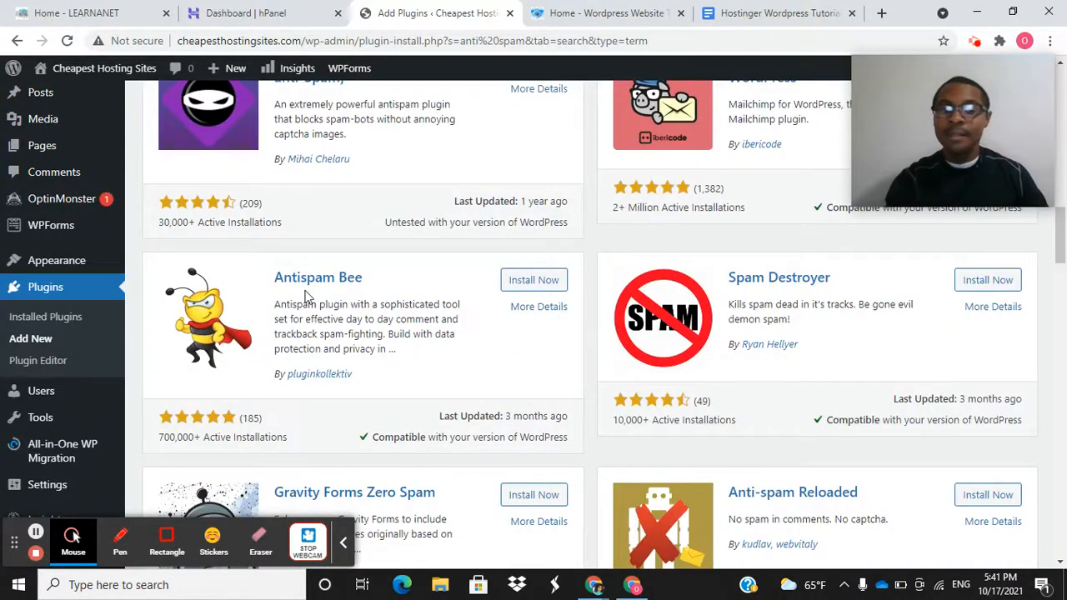
left_click(533, 279)
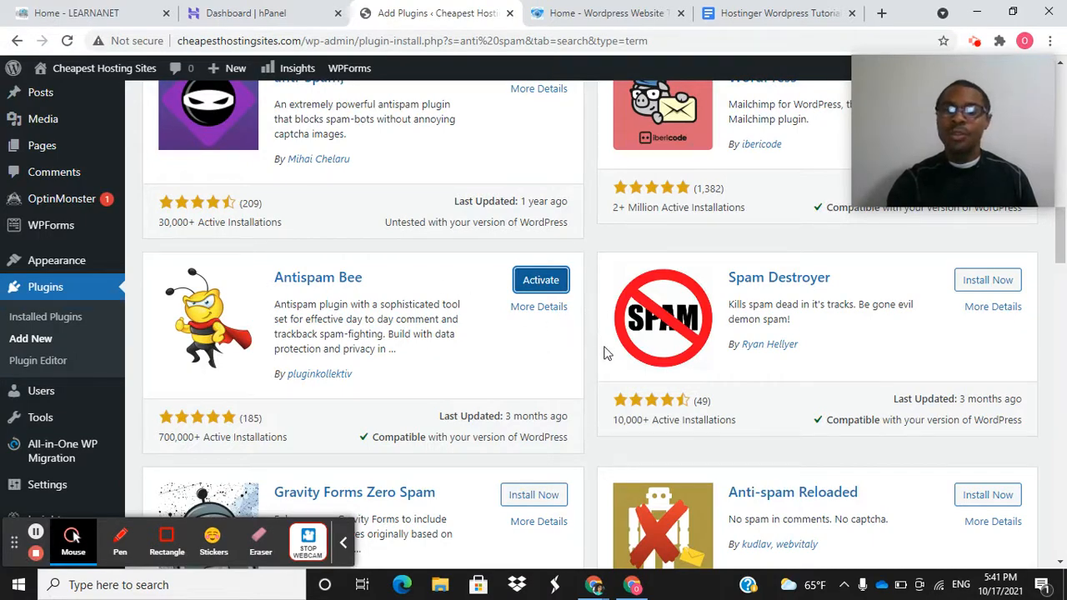
- Change the plugin search term to "cache" and look at the first caching plugins
scroll(607, 353, "up", 8)
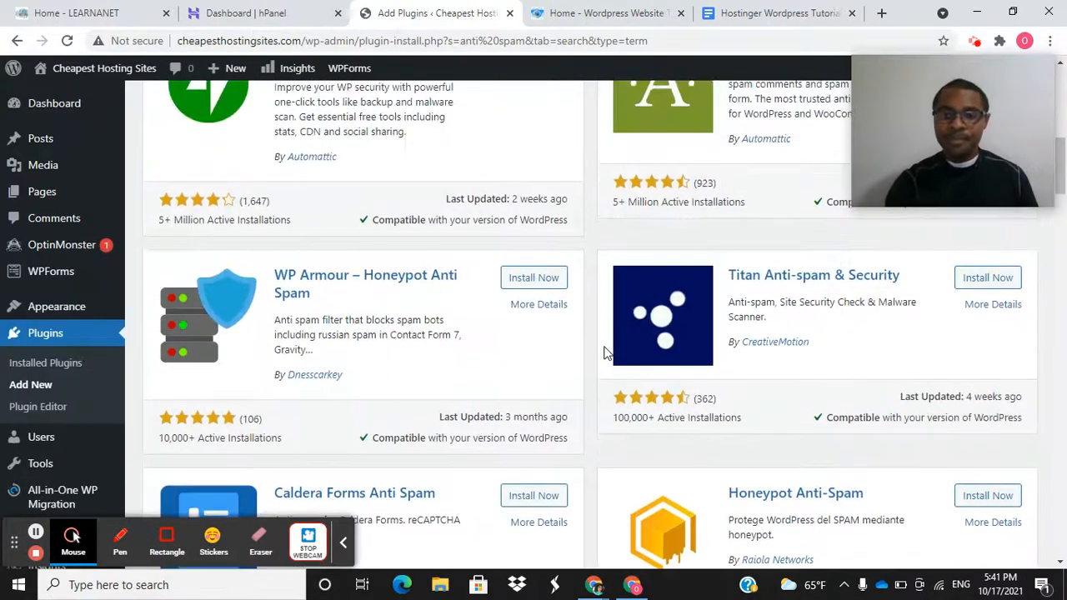
scroll(607, 354, "up", 1)
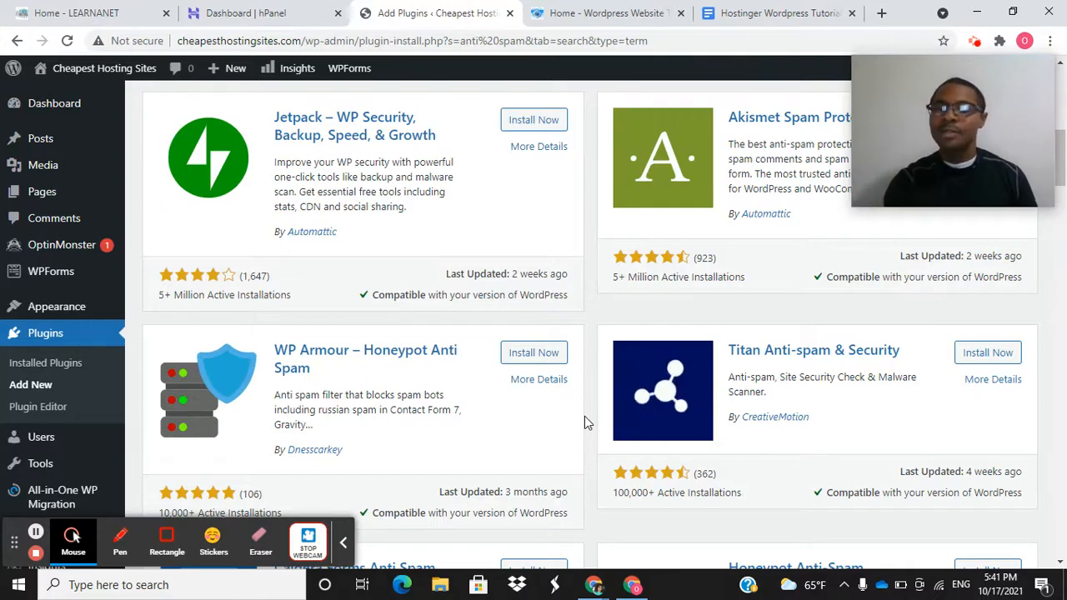
scroll(585, 416, "up", 7)
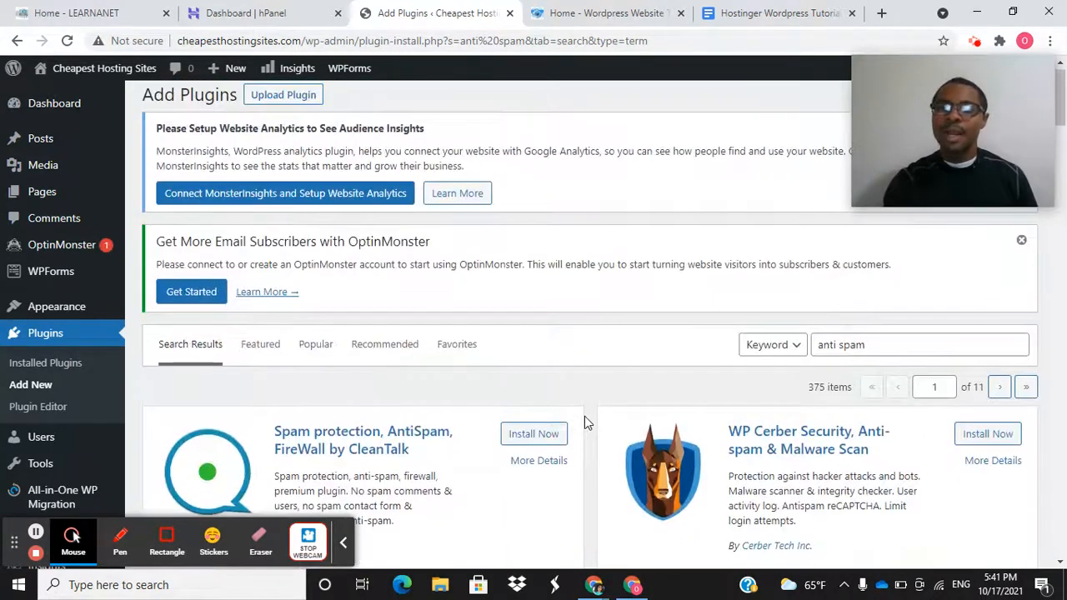
scroll(584, 424, "up", 1)
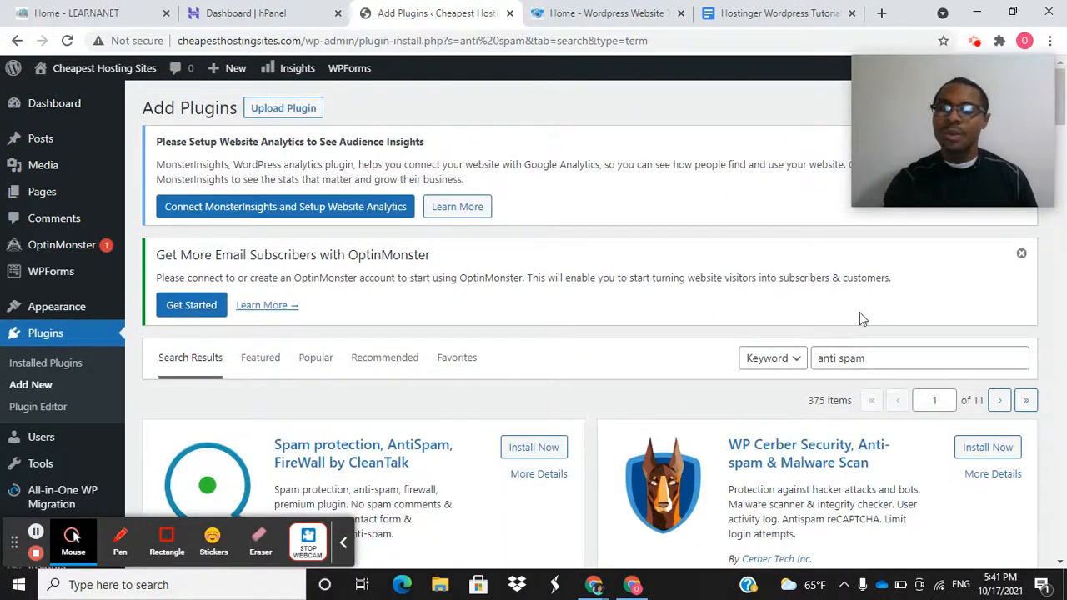
left_click(878, 358)
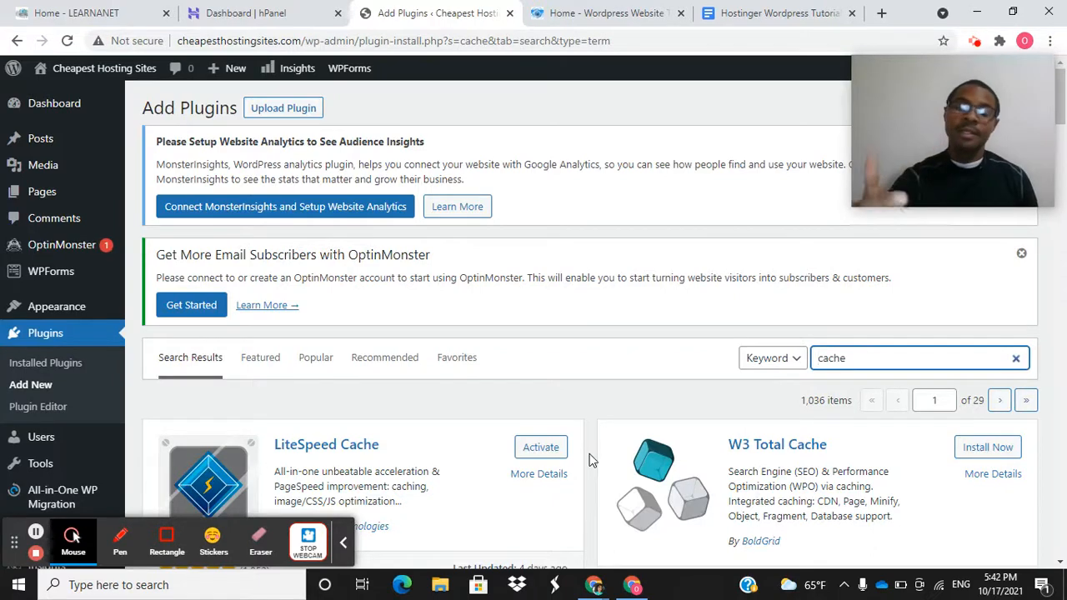
scroll(589, 461, "down", 1)
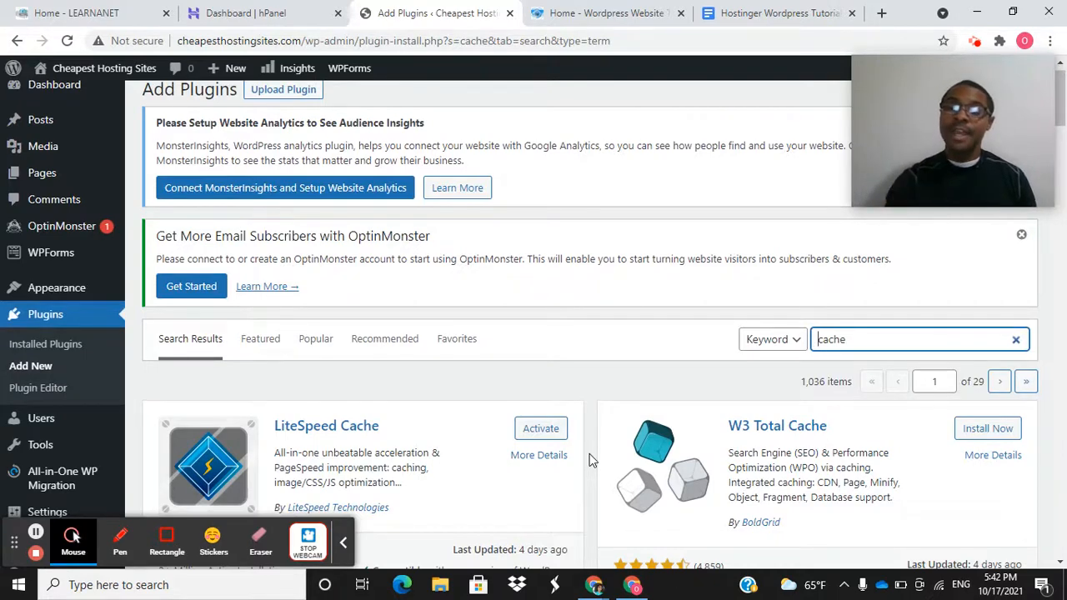
- Activate the LiteSpeed Cache plugin from the cache search results
scroll(590, 461, "down", 3)
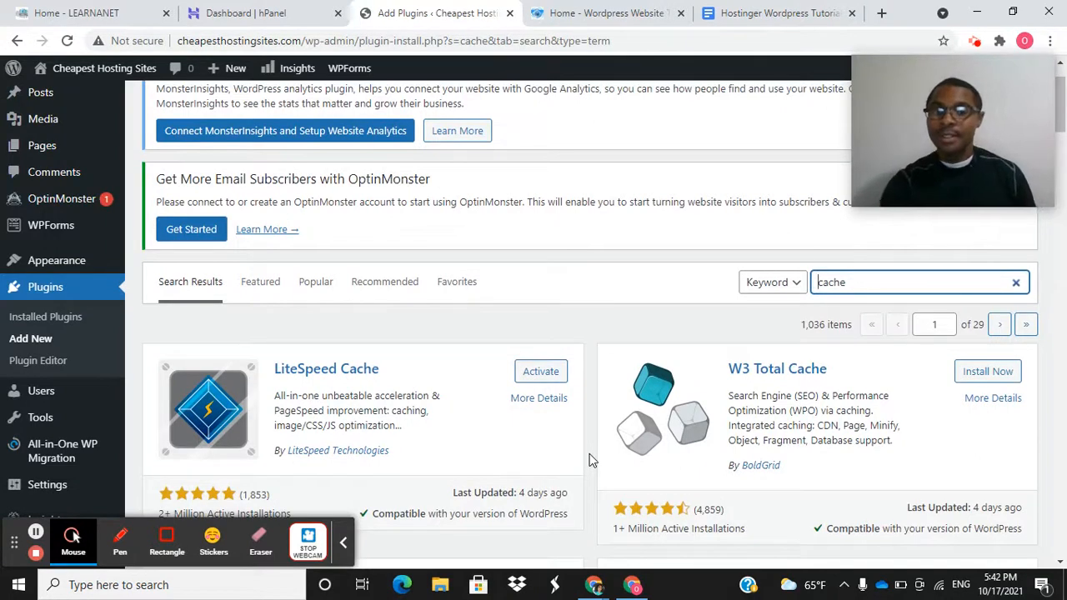
scroll(589, 461, "down", 2)
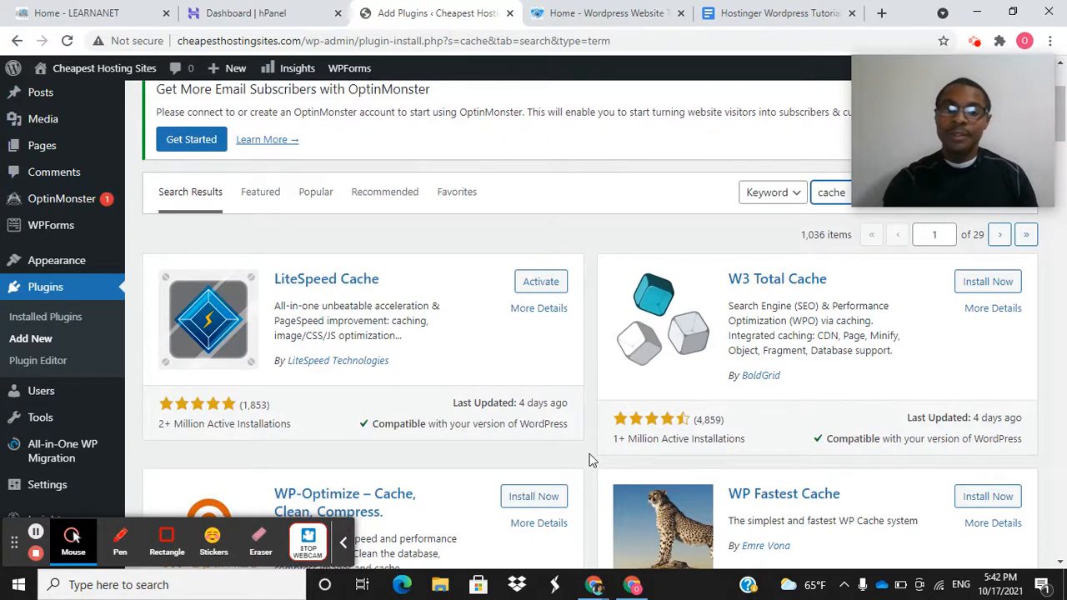
left_click(541, 283)
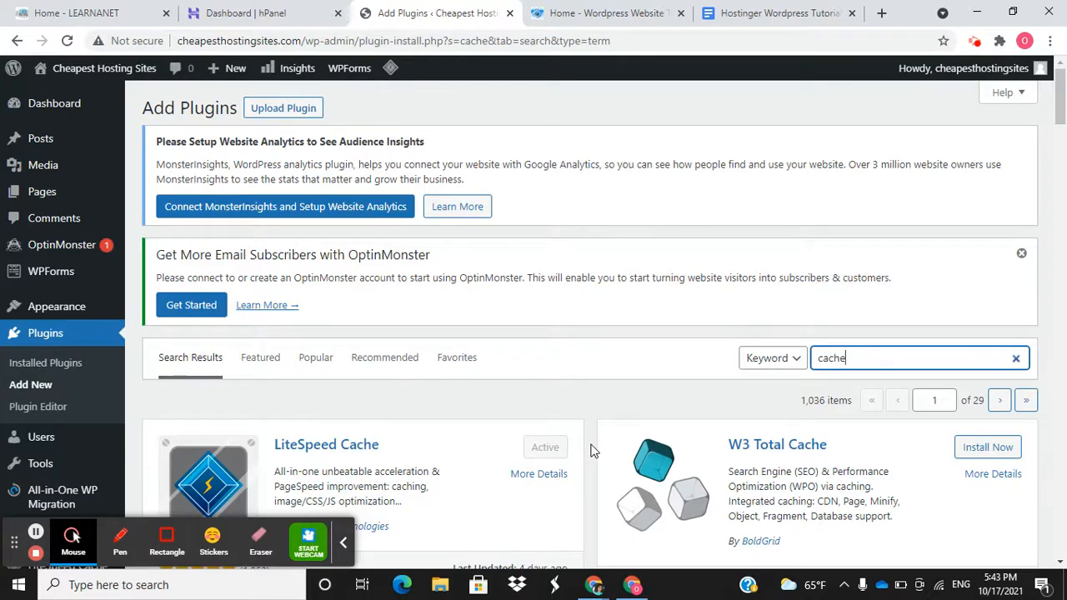
- Look through the other caching plugins offered in the search results, such as W3 Total Cache, WP-Optimize and WP Super Cache
scroll(591, 451, "down", 5)
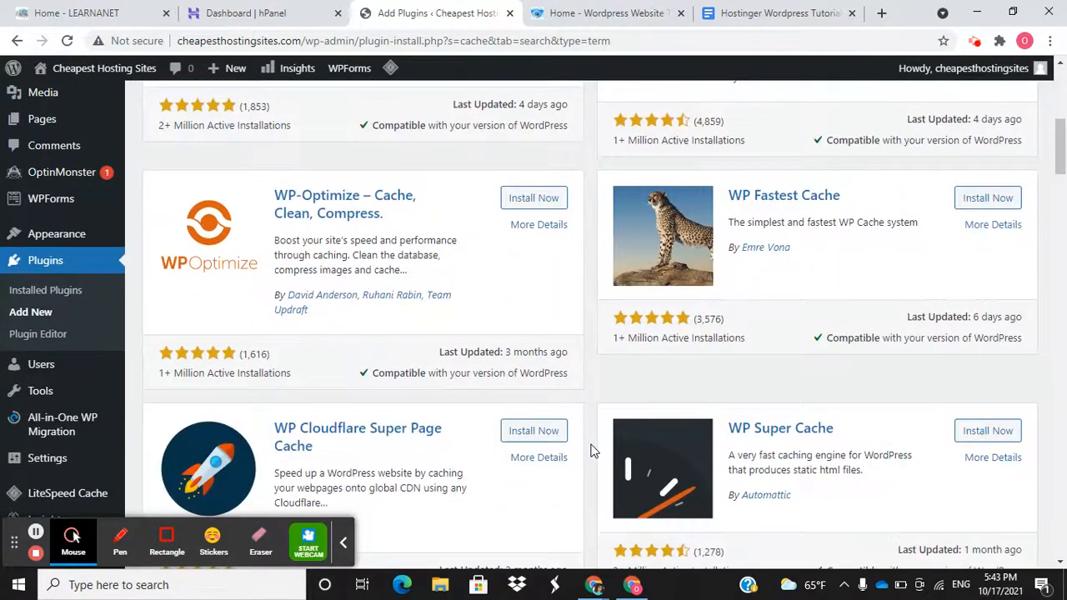
scroll(590, 451, "up", 5)
scroll(590, 451, "down", 1)
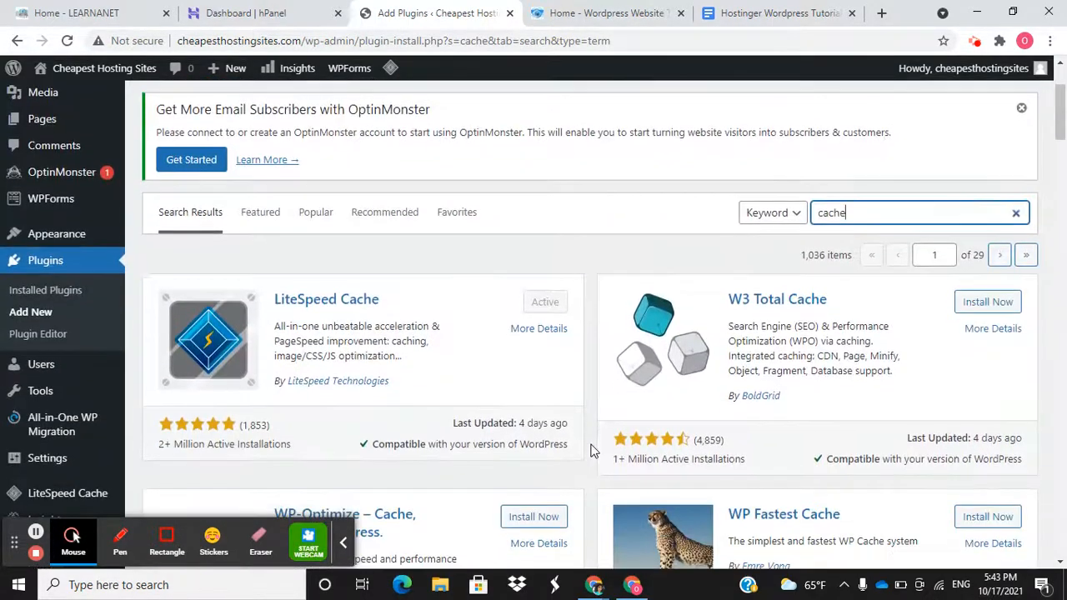
scroll(590, 451, "down", 2)
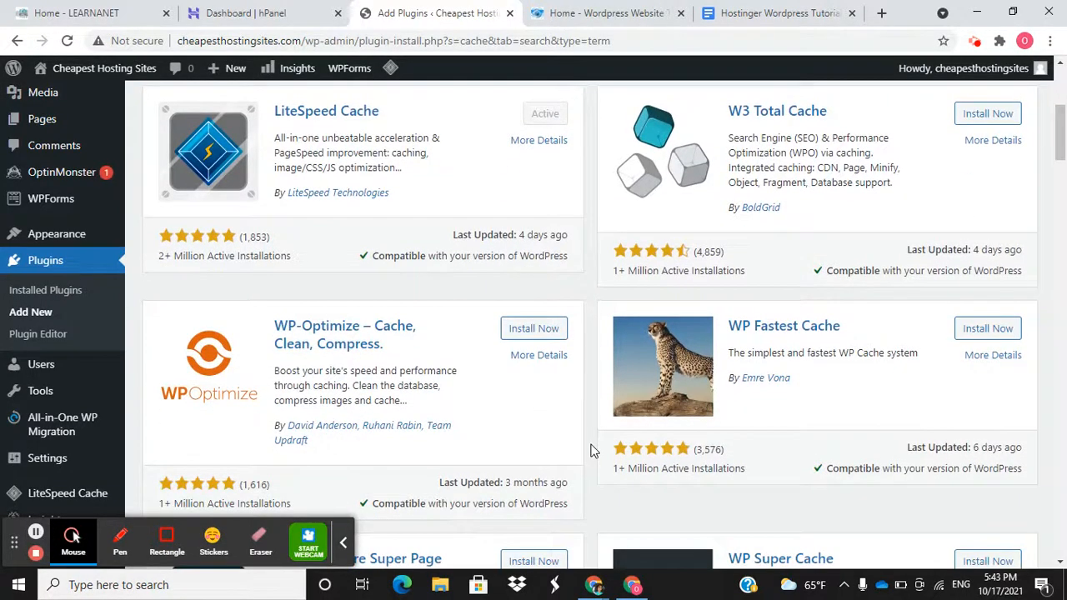
scroll(590, 451, "down", 3)
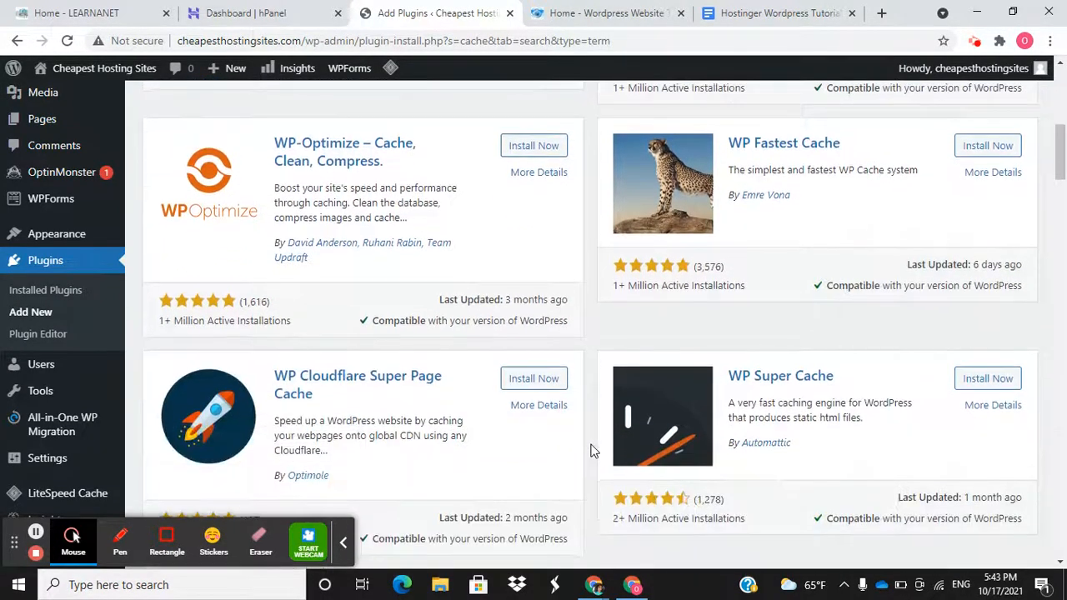
scroll(590, 451, "down", 3)
scroll(590, 451, "up", 8)
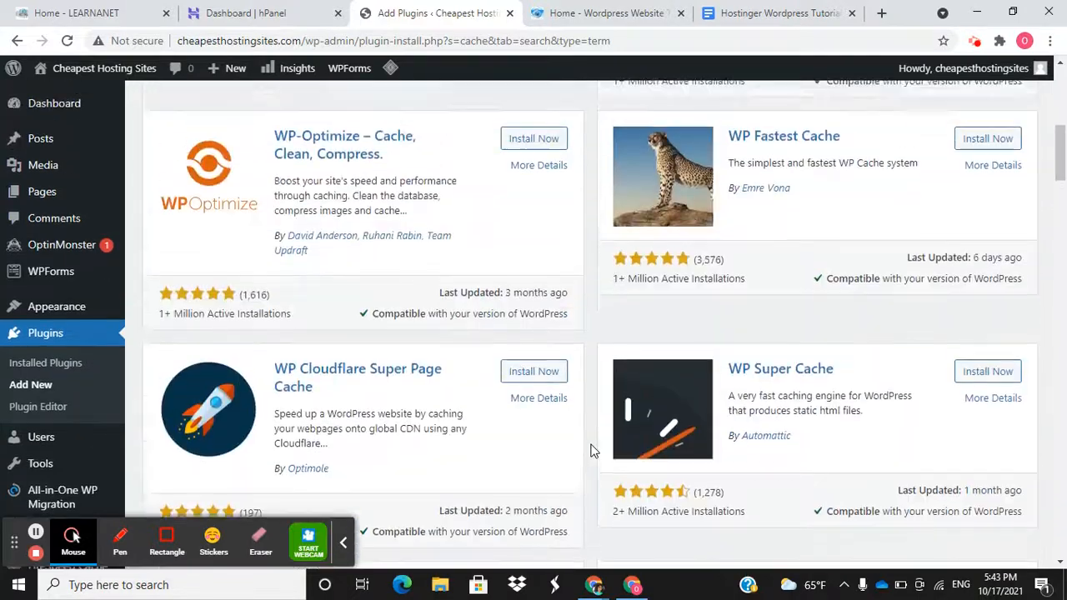
scroll(590, 451, "up", 2)
scroll(590, 451, "down", 1)
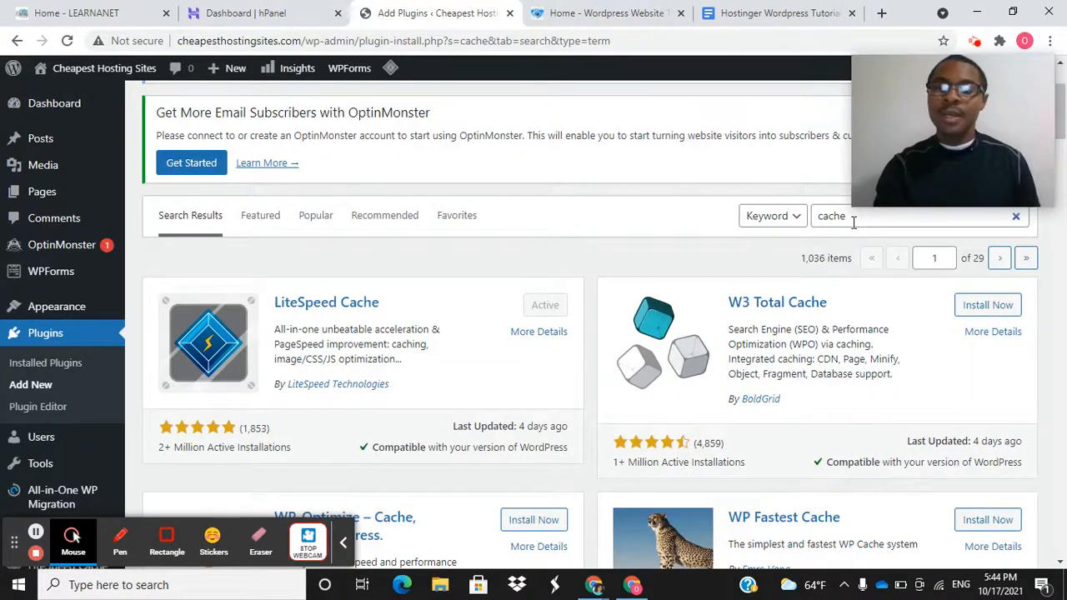
- Replace the plugin search term with "broken link checker"
left_click(852, 220)
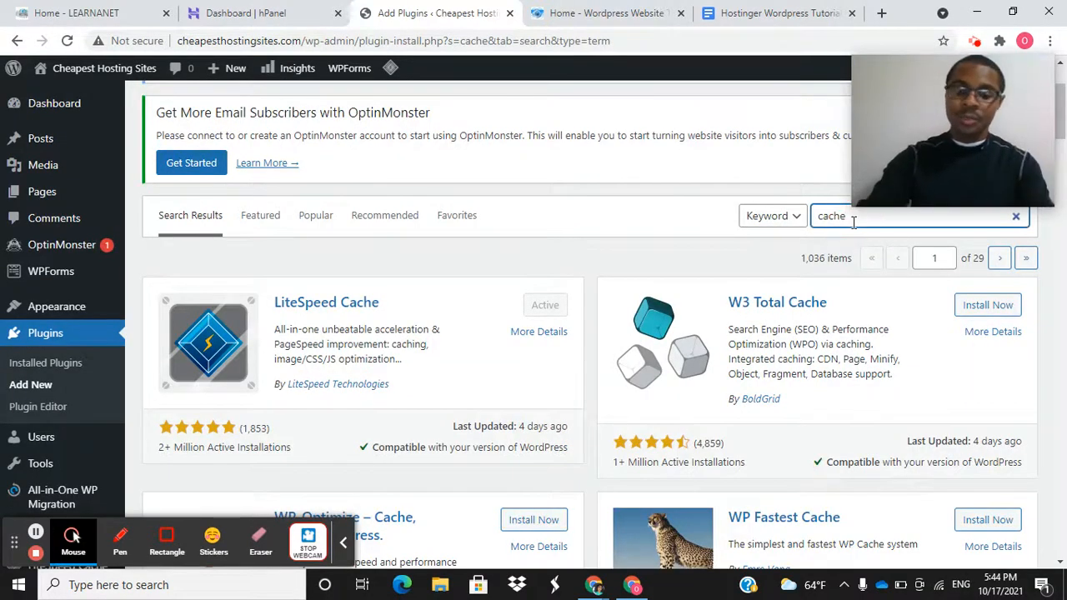
key("ctrl+a")
type("br")
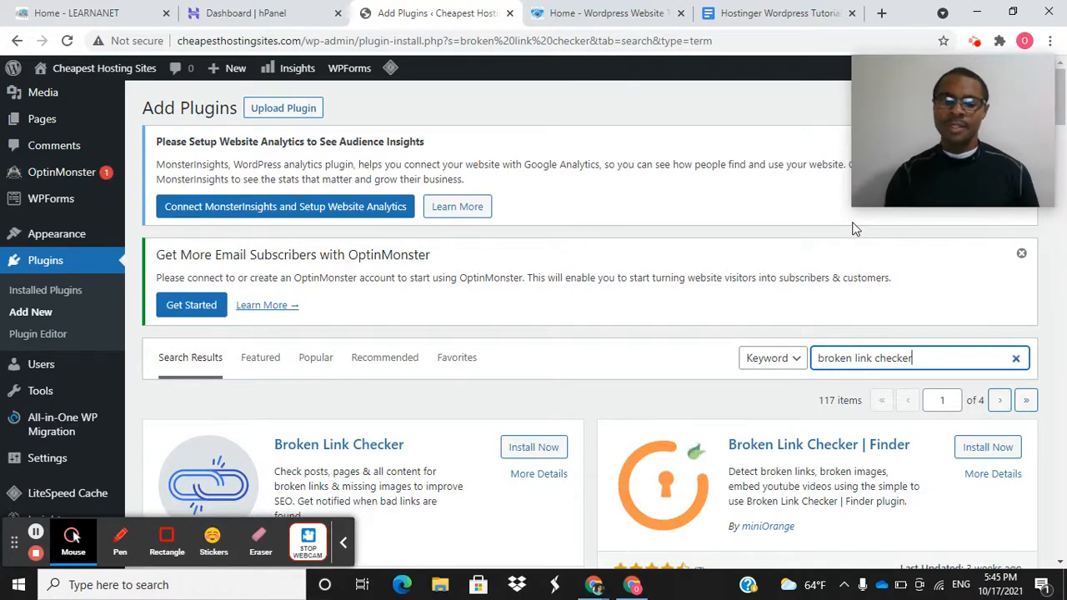
- Install and activate the Broken Link Checker plugin by WPMU DEV
left_click(548, 450)
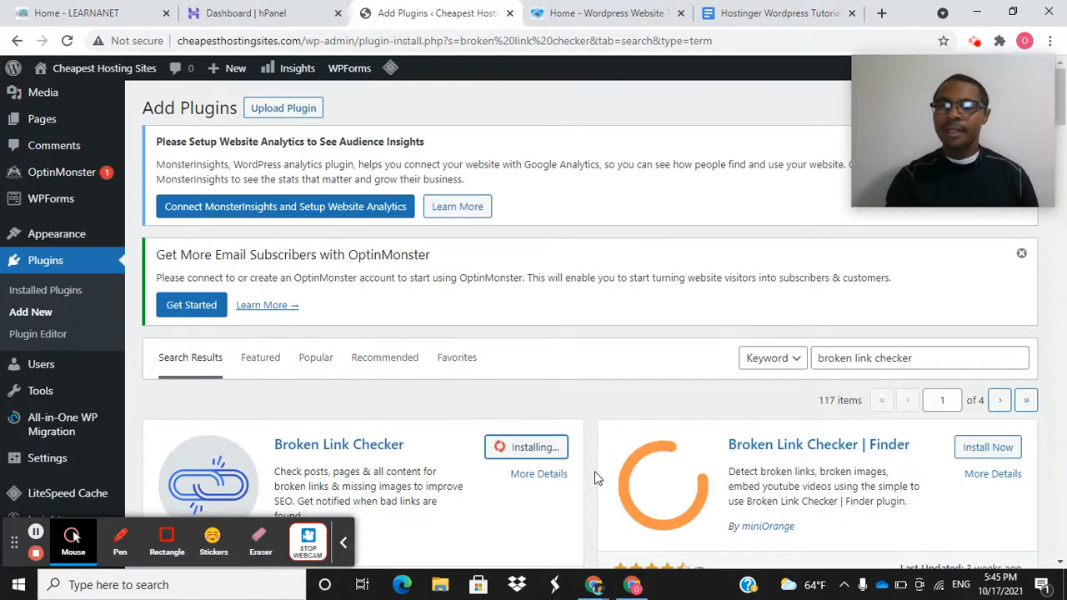
scroll(594, 471, "down", 1)
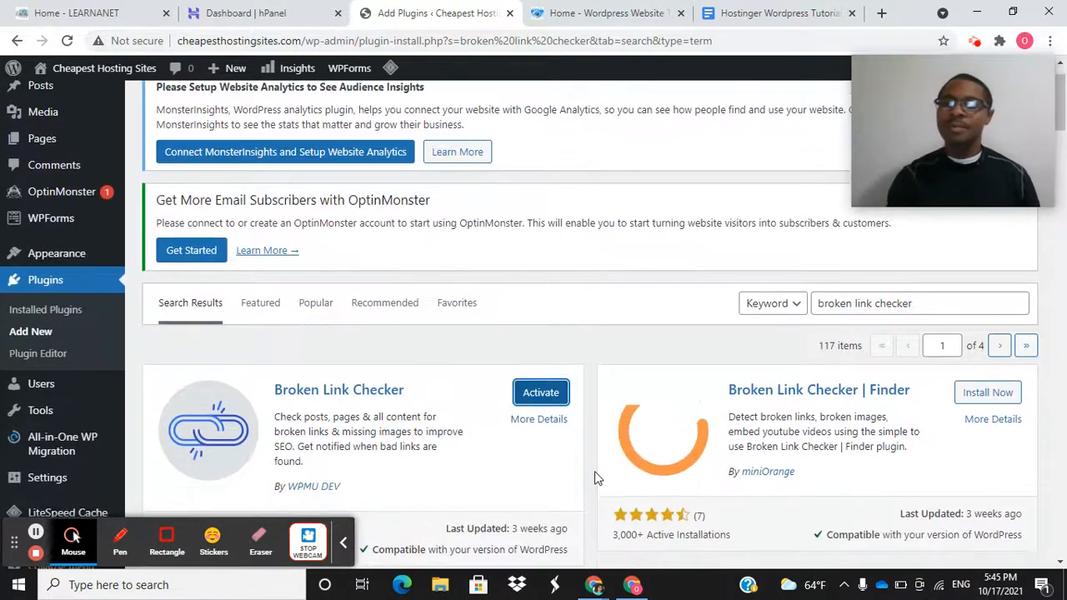
scroll(595, 471, "down", 1)
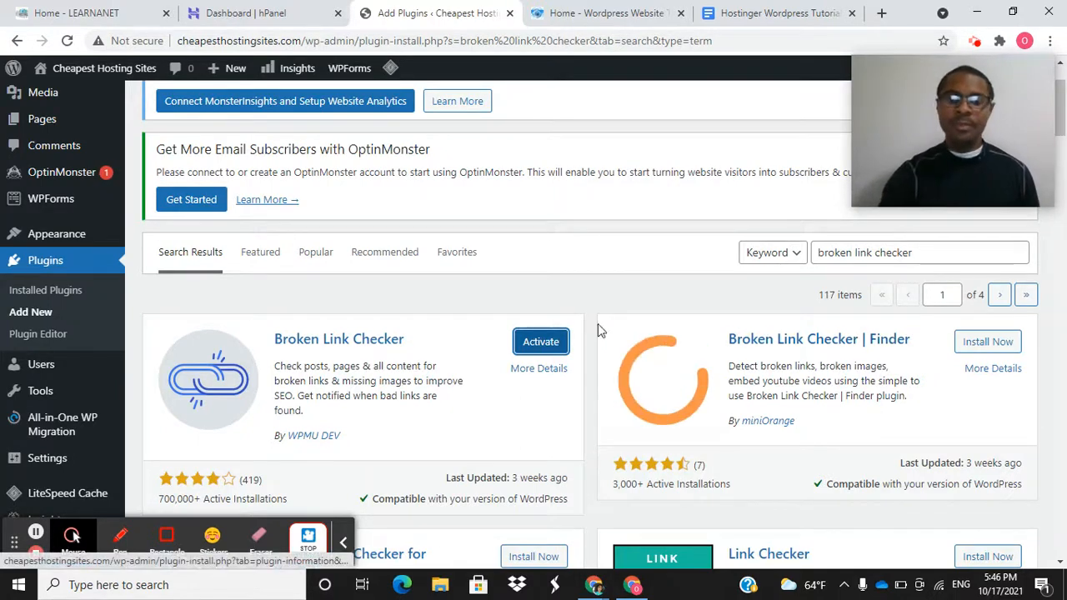
left_click(541, 343)
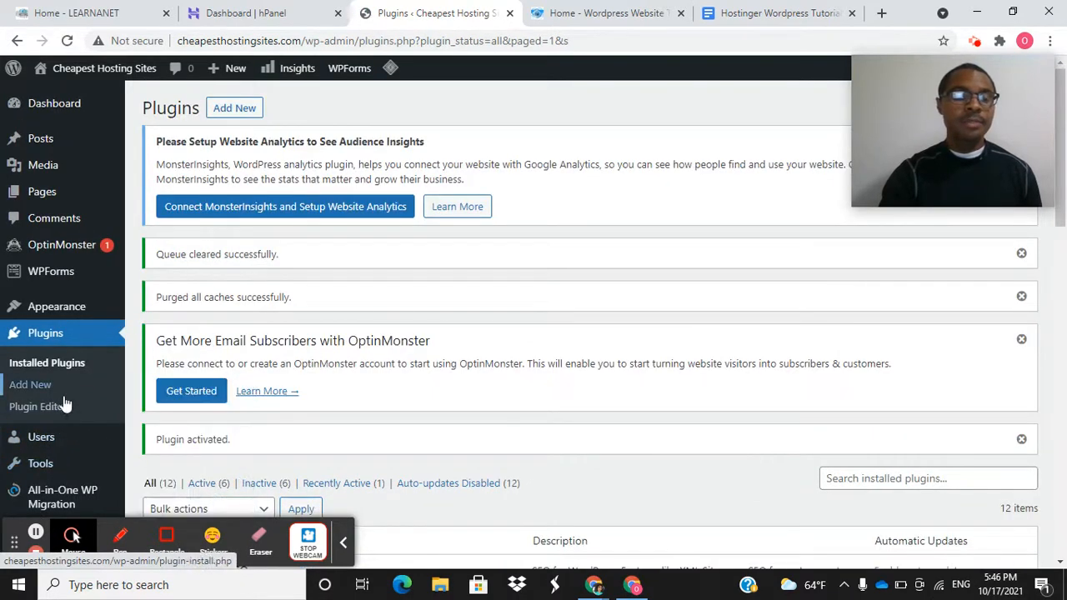
- View the permalink settings, and open the "Hello world!" post on the live site to examine its URL structure
scroll(79, 352, "down", 3)
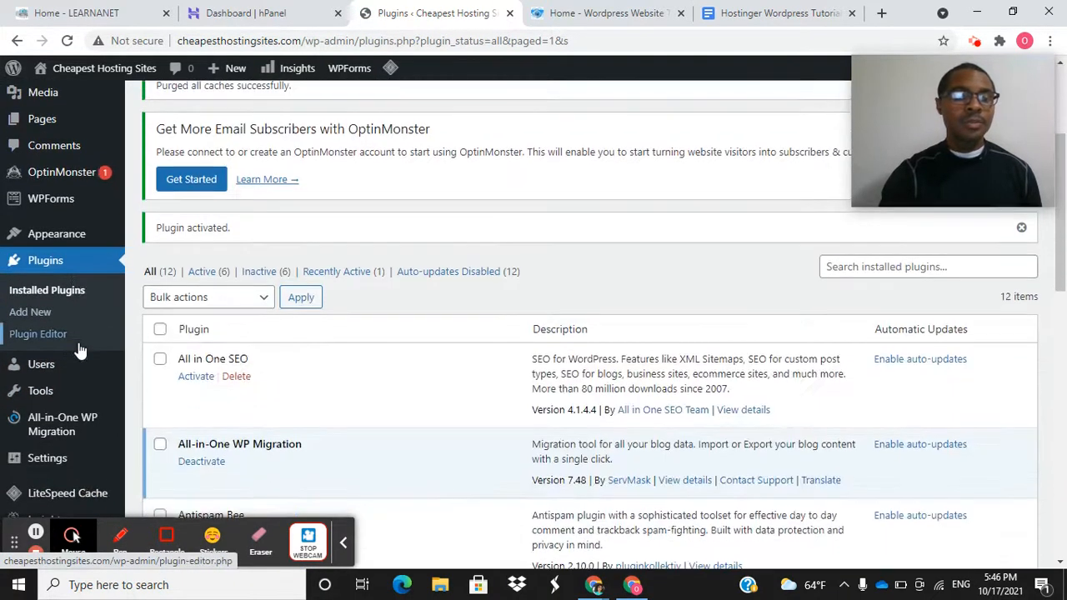
mouse_move(52, 465)
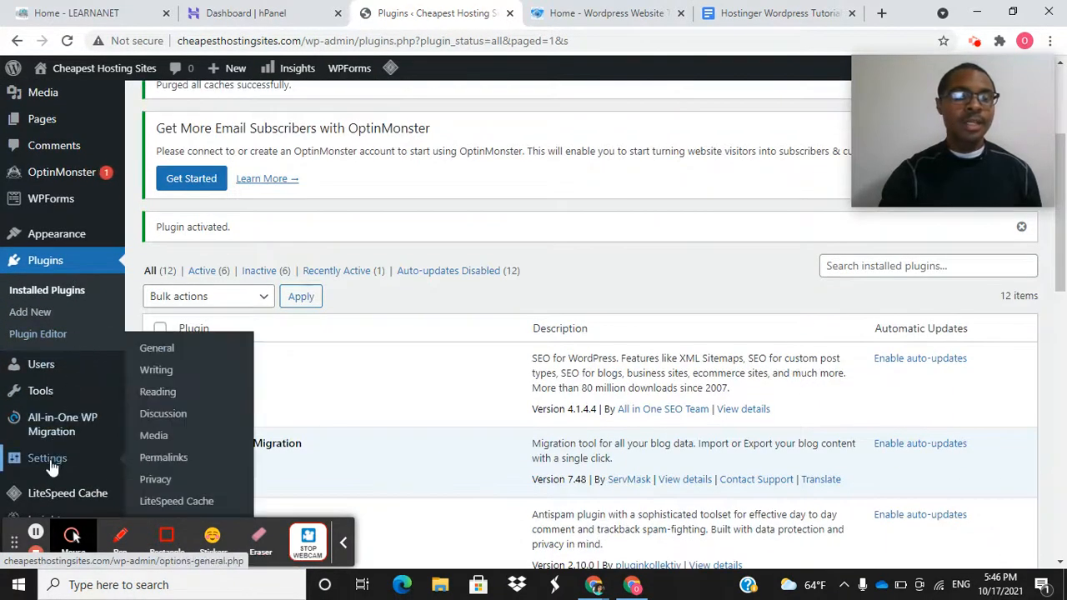
left_click(160, 464)
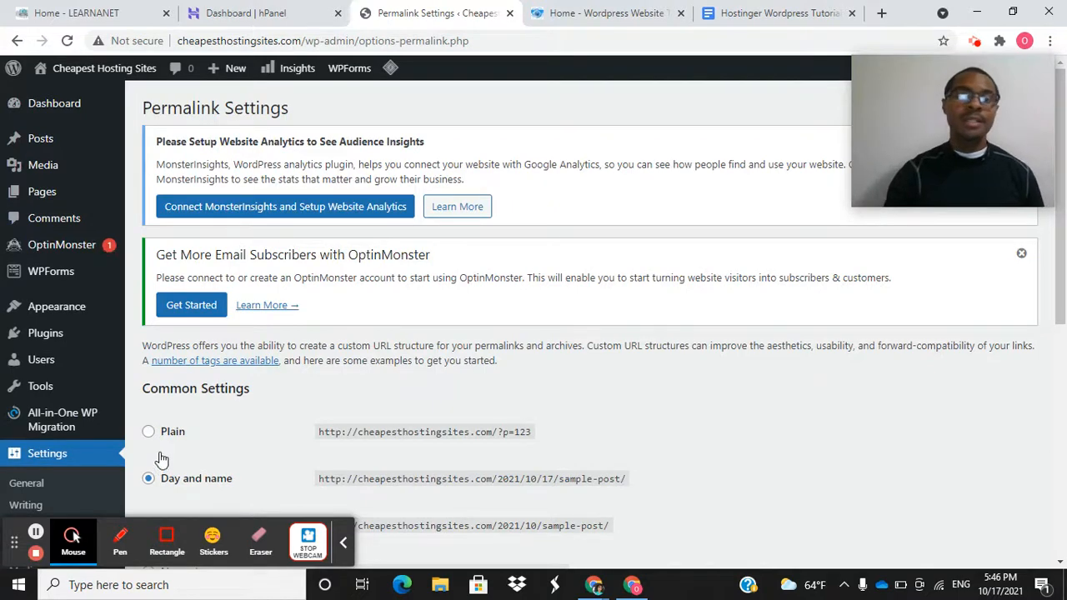
left_click(103, 67)
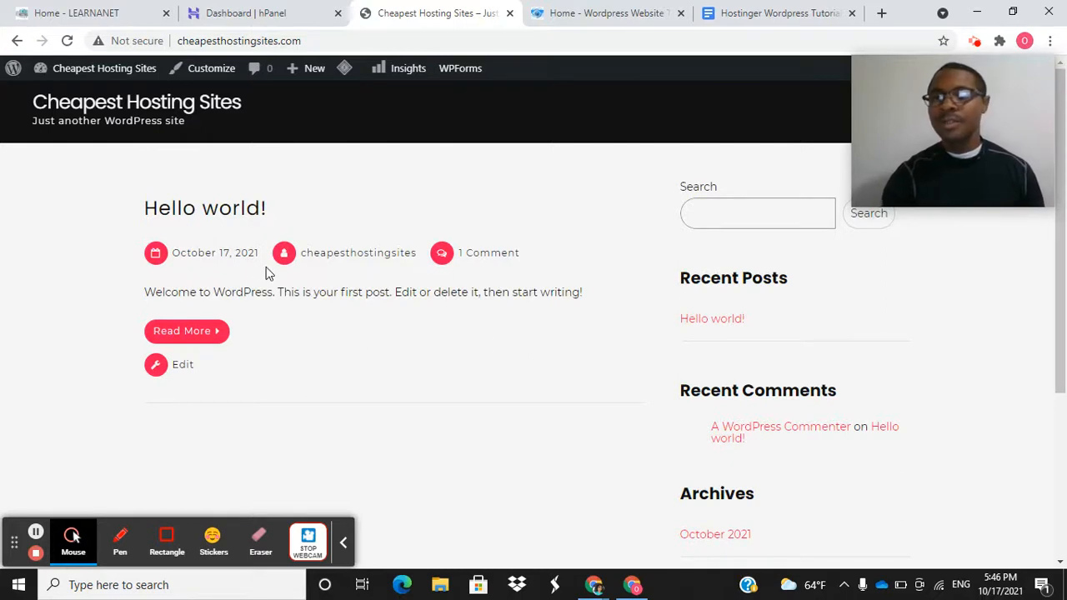
left_click(232, 216)
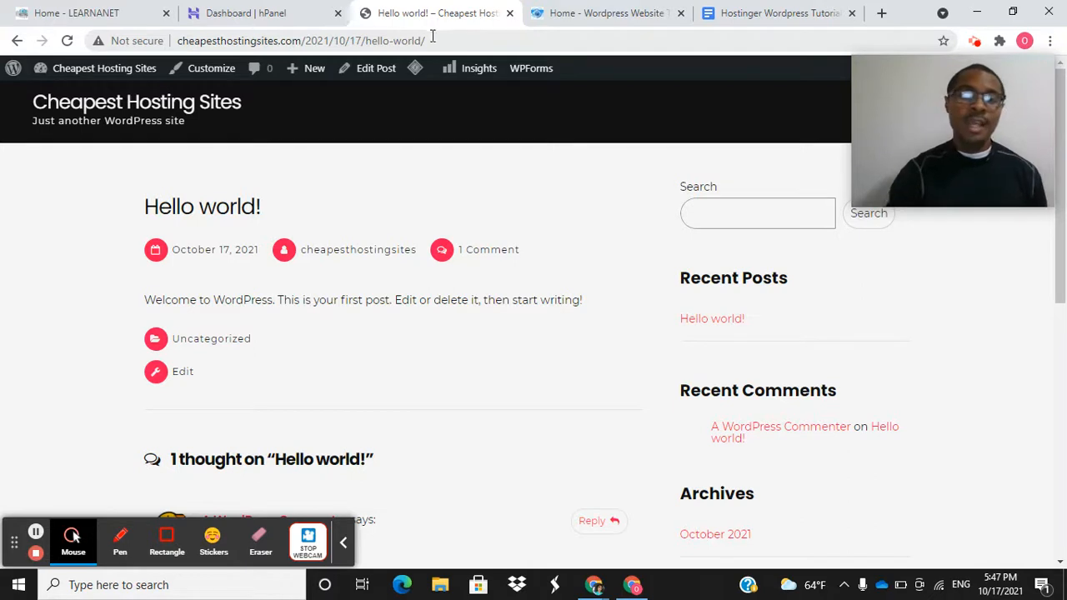
- Return to the permalink settings from the dashboard, set the URL structure to Post name and save it
mouse_move(142, 71)
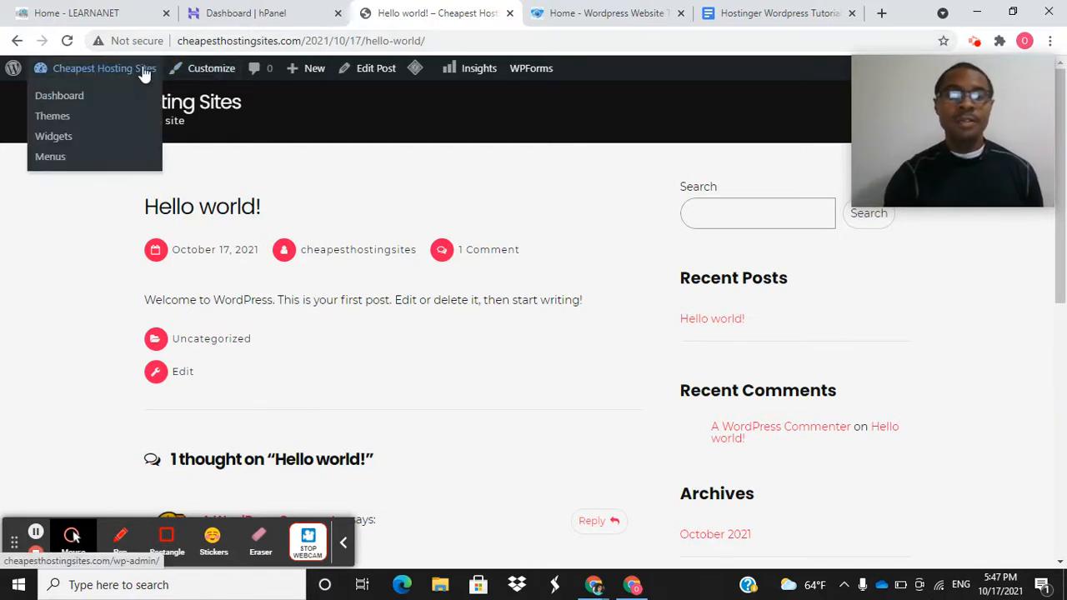
left_click(67, 96)
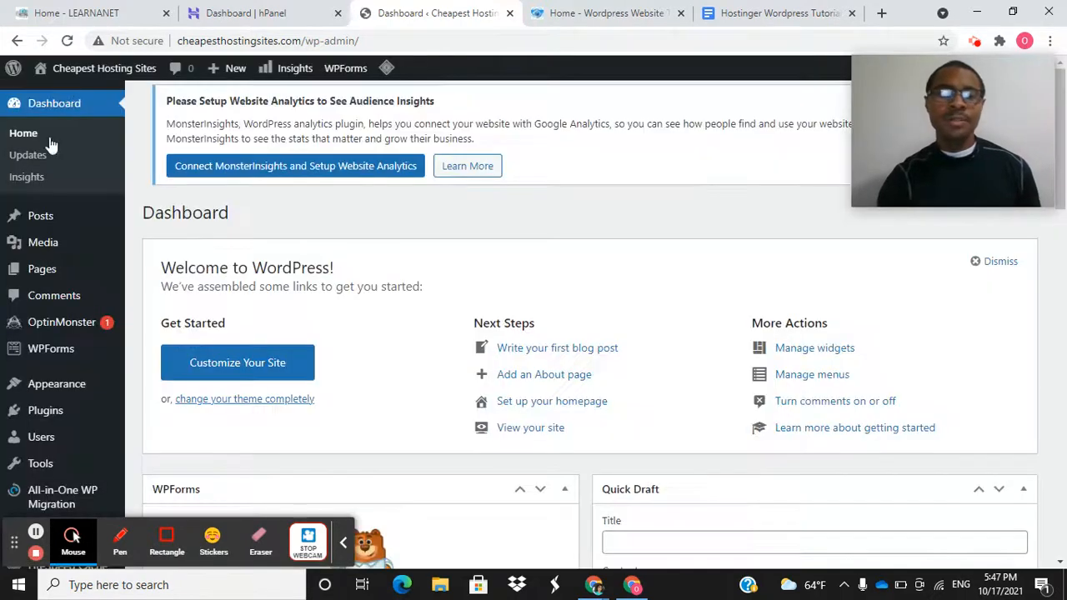
scroll(65, 455, "down", 2)
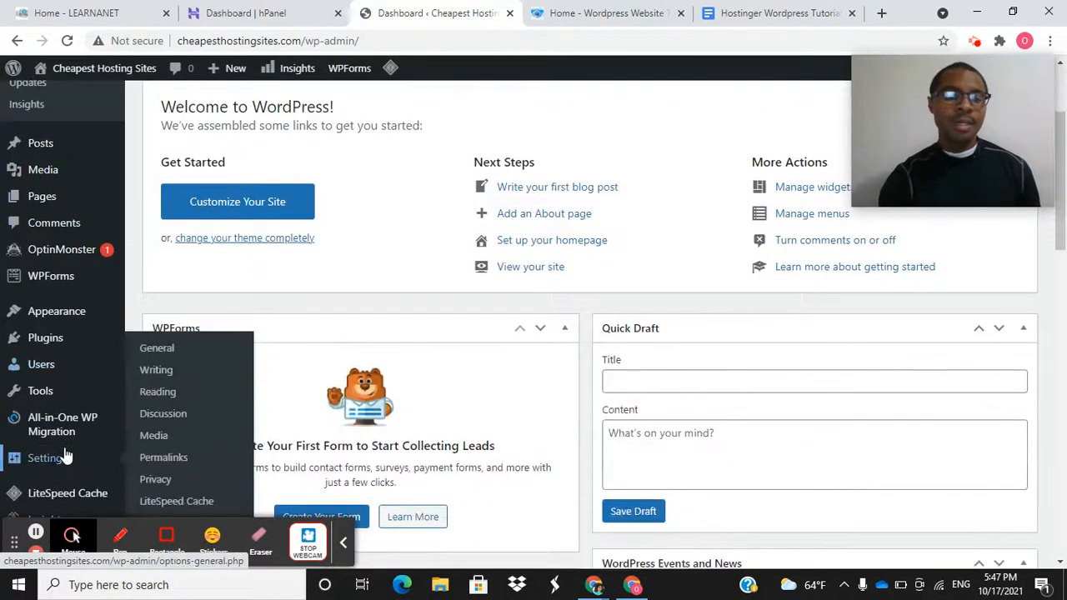
left_click(170, 460)
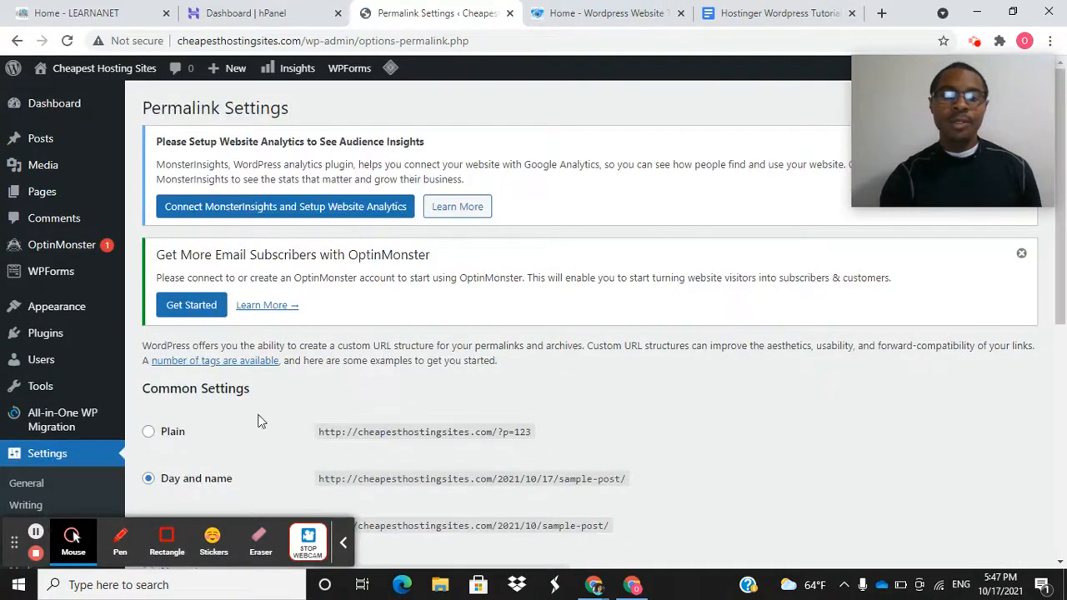
scroll(288, 452, "down", 4)
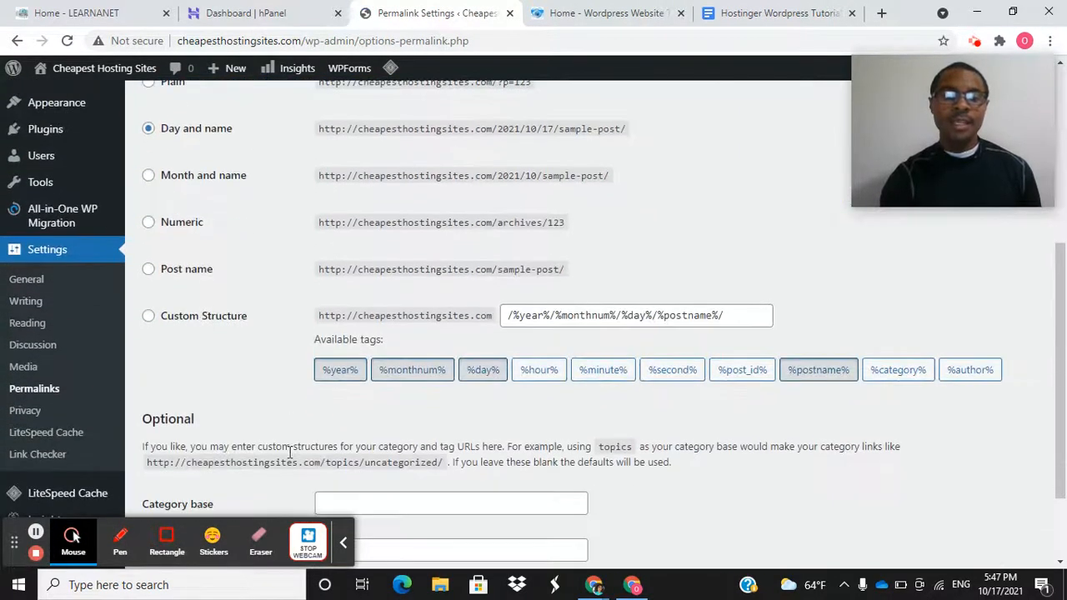
left_click(148, 269)
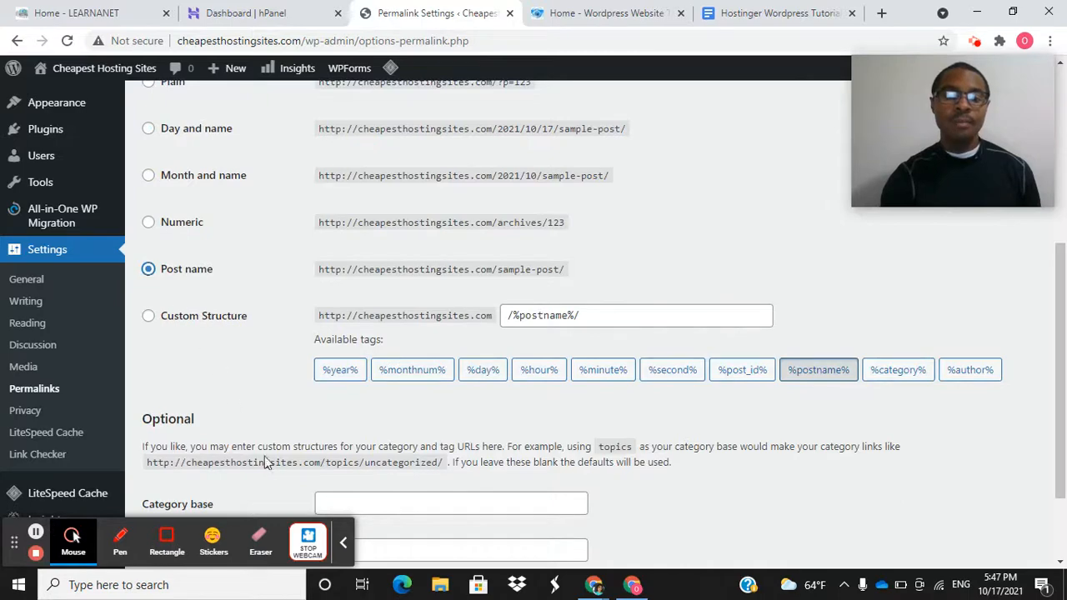
scroll(221, 402, "down", 2)
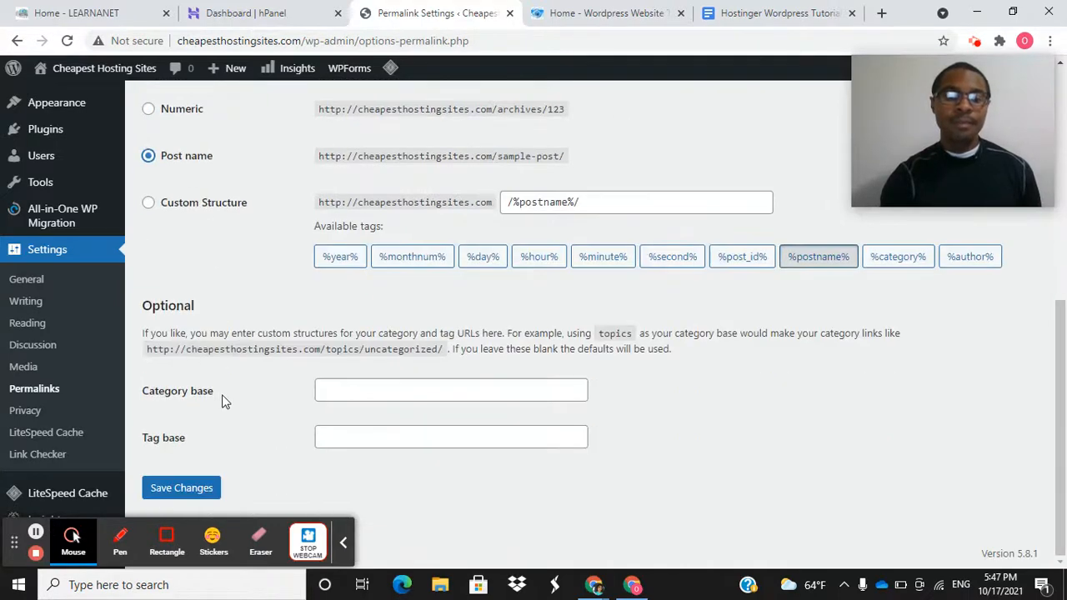
left_click(195, 489)
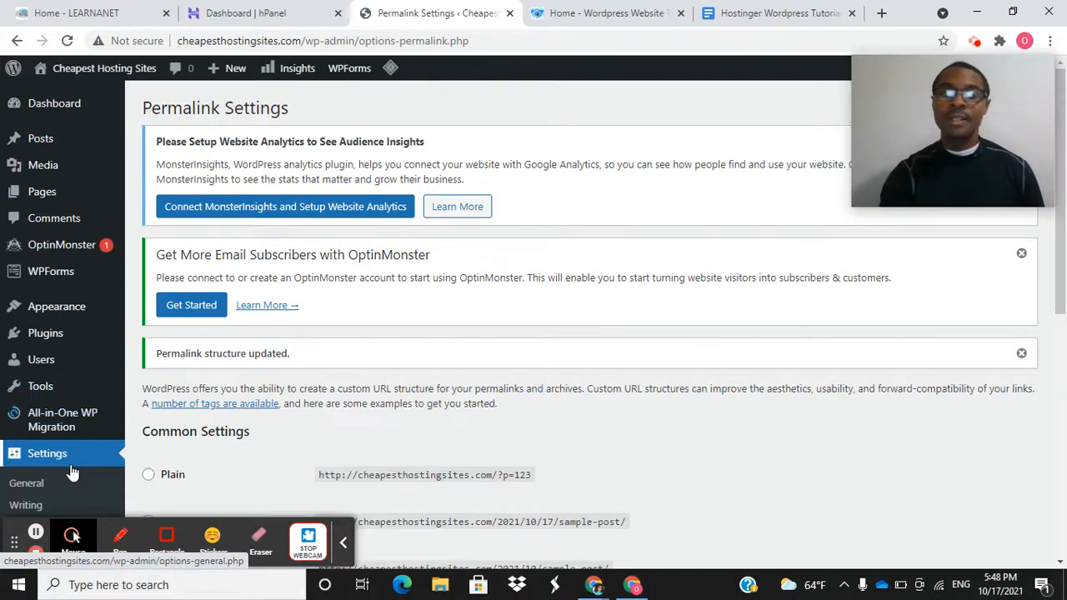
- Open the site's General Settings and select the existing tagline text for replacement
scroll(57, 369, "down", 1)
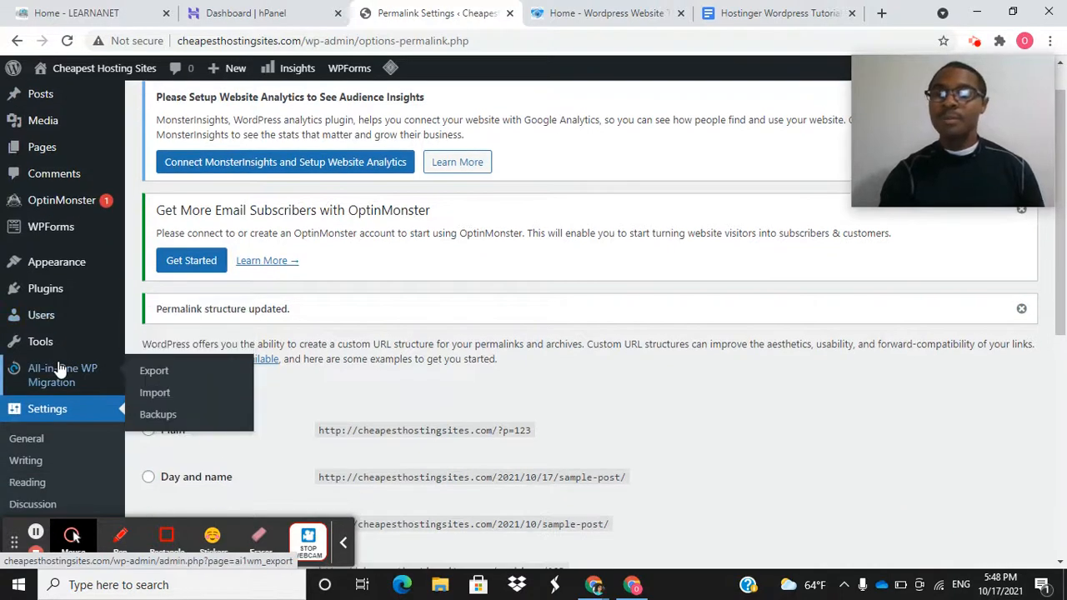
scroll(60, 369, "up", 1)
scroll(60, 369, "down", 2)
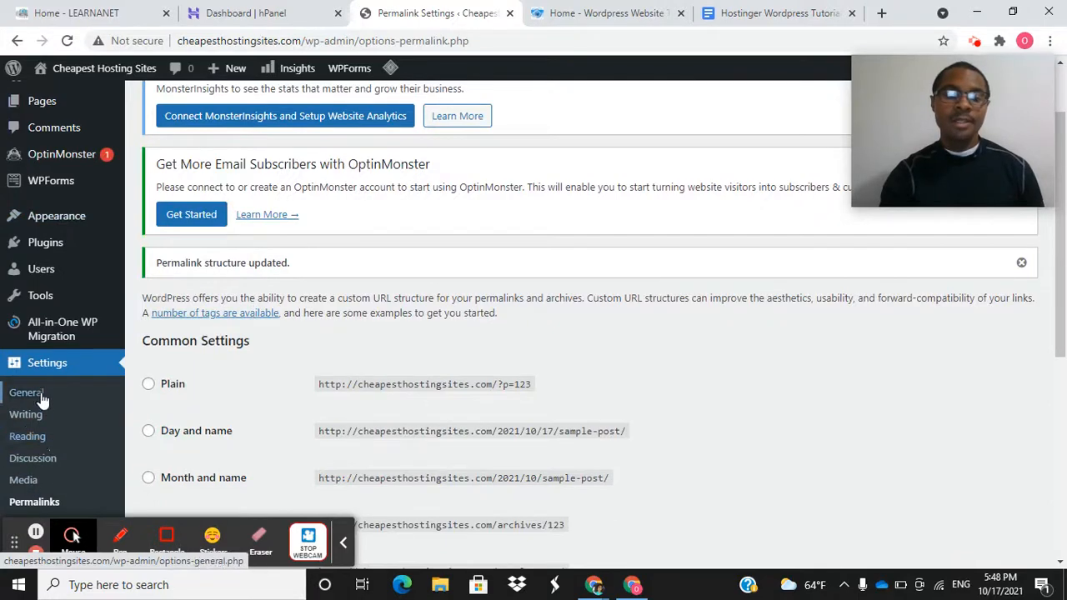
left_click(41, 400)
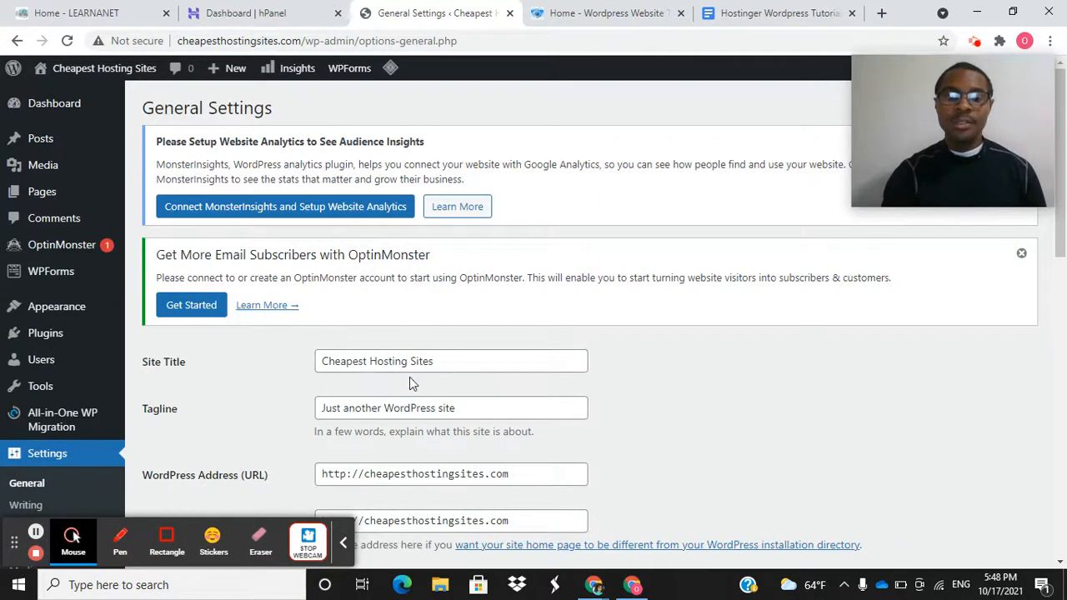
triple_click(488, 407)
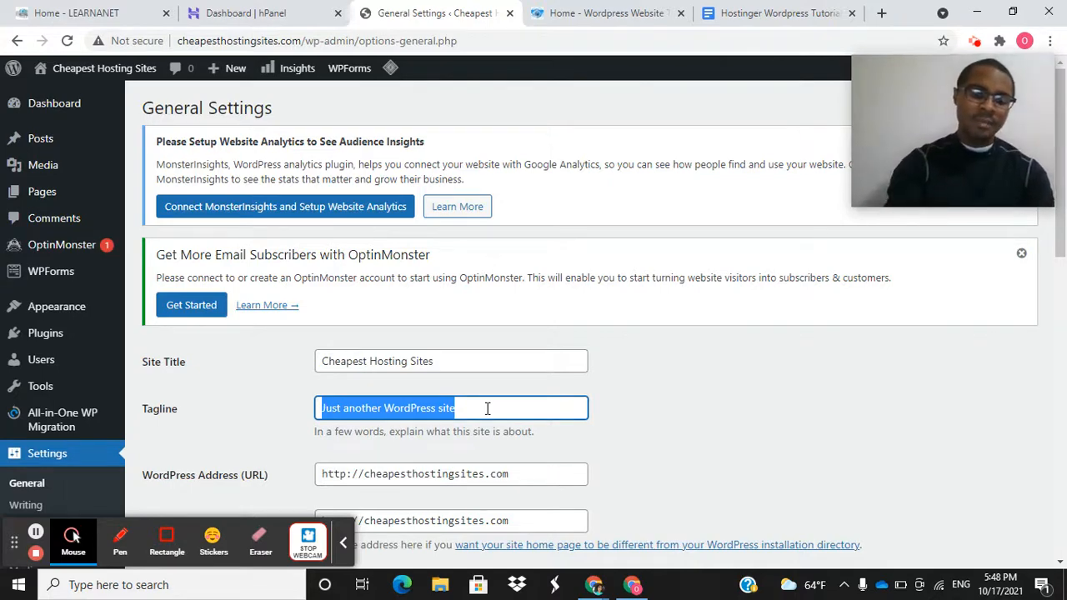
type("Free Ti")
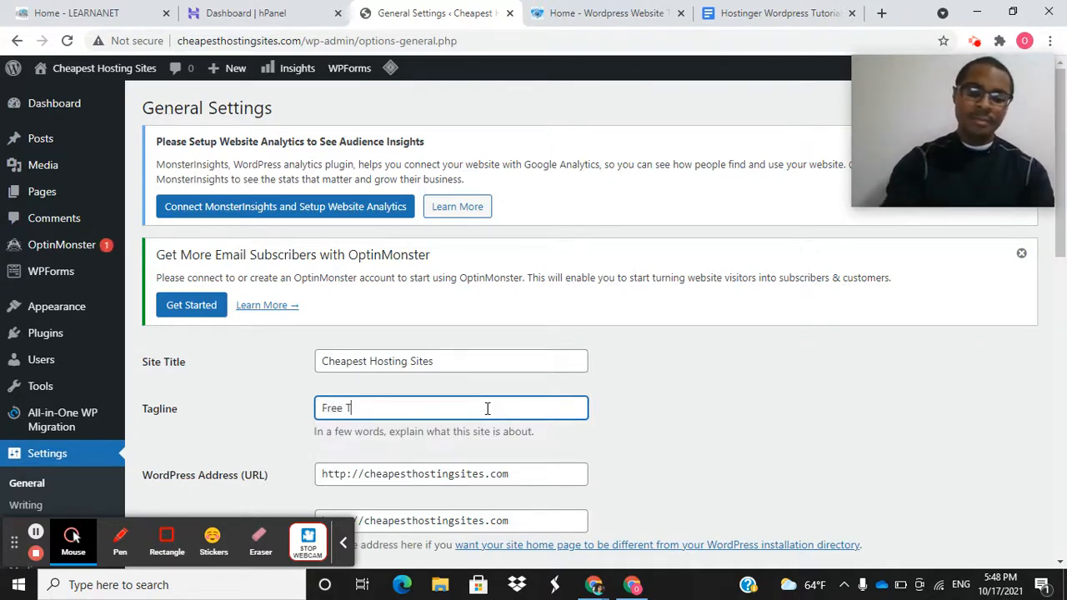
key("BackSpace")
key("BackSpace")
key("BackSpace")
key("BackSpace")
key("BackSpace")
key("BackSpace")
key("BackSpace")
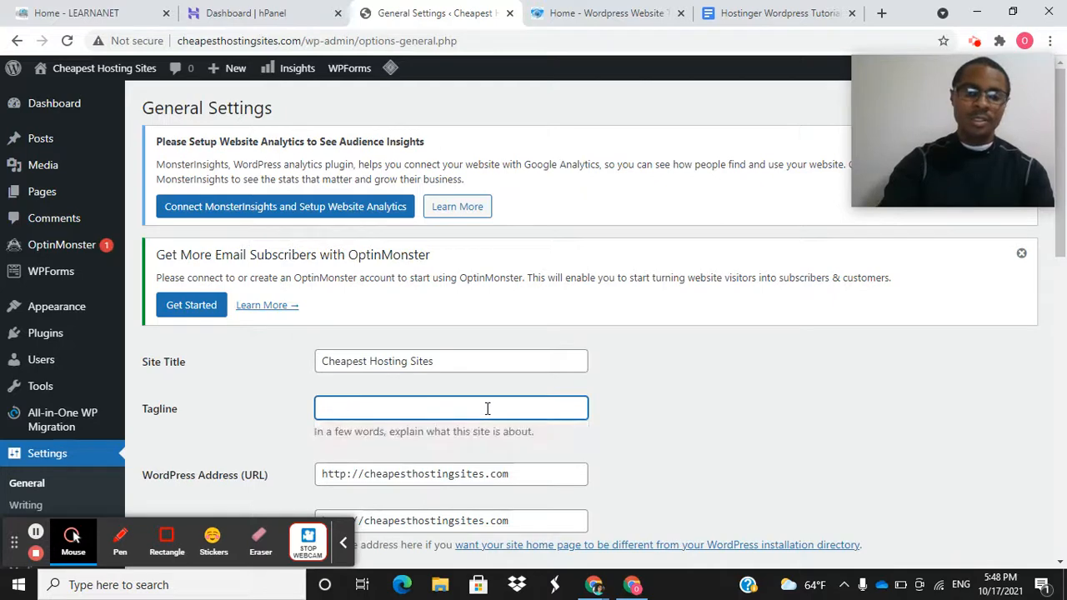
- Set the tagline to "Simple Tips To Create Wordpress Sites for Beginners" and save the general settings
type("Simple T")
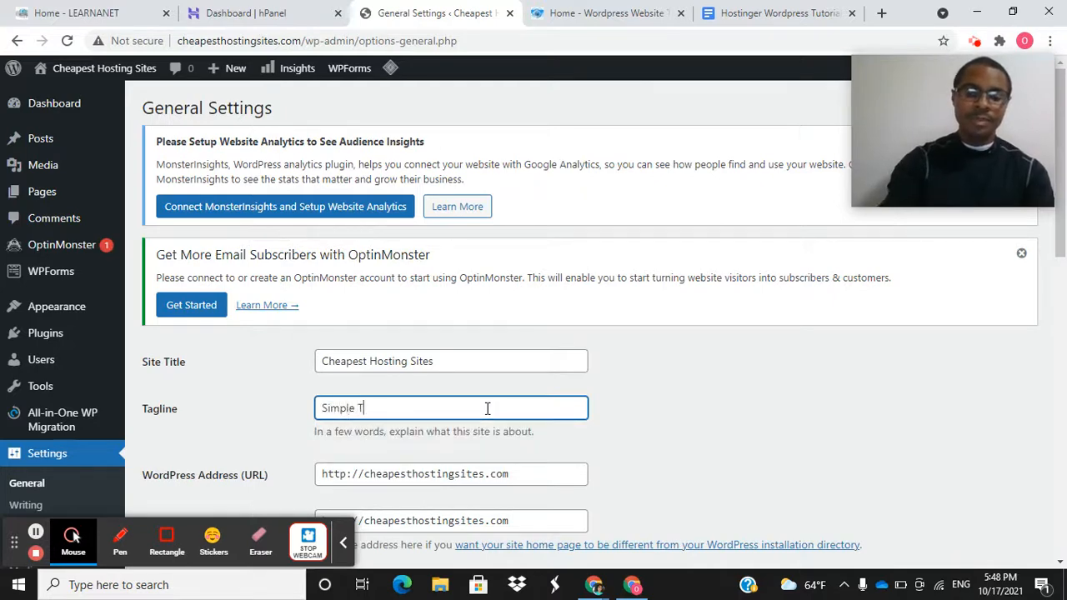
type("ips To Create Wordpress ")
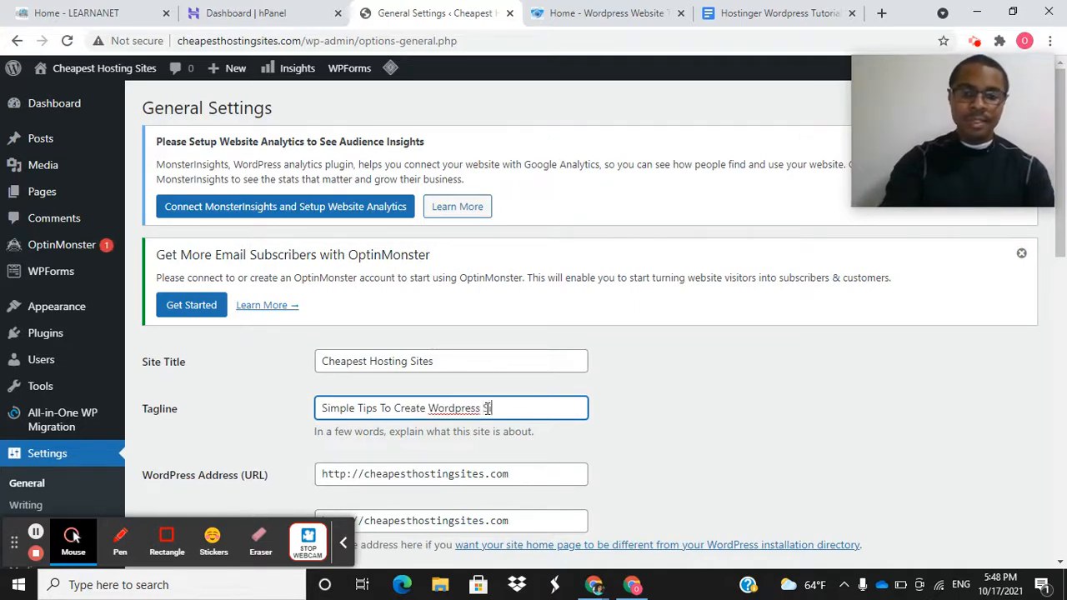
type("Sites for Beignners")
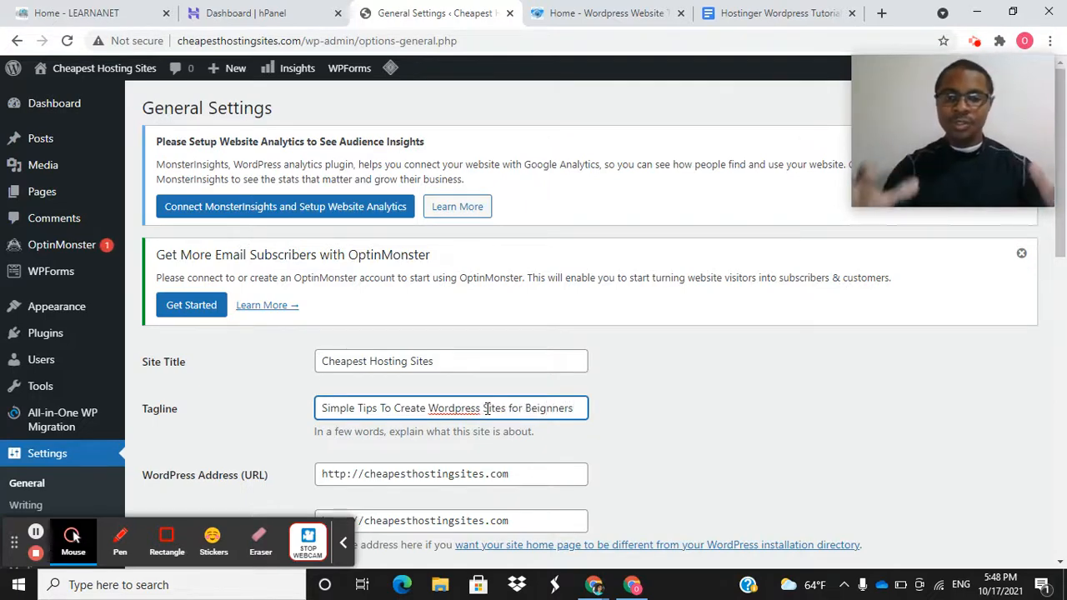
key("BackSpace")
key("BackSpace")
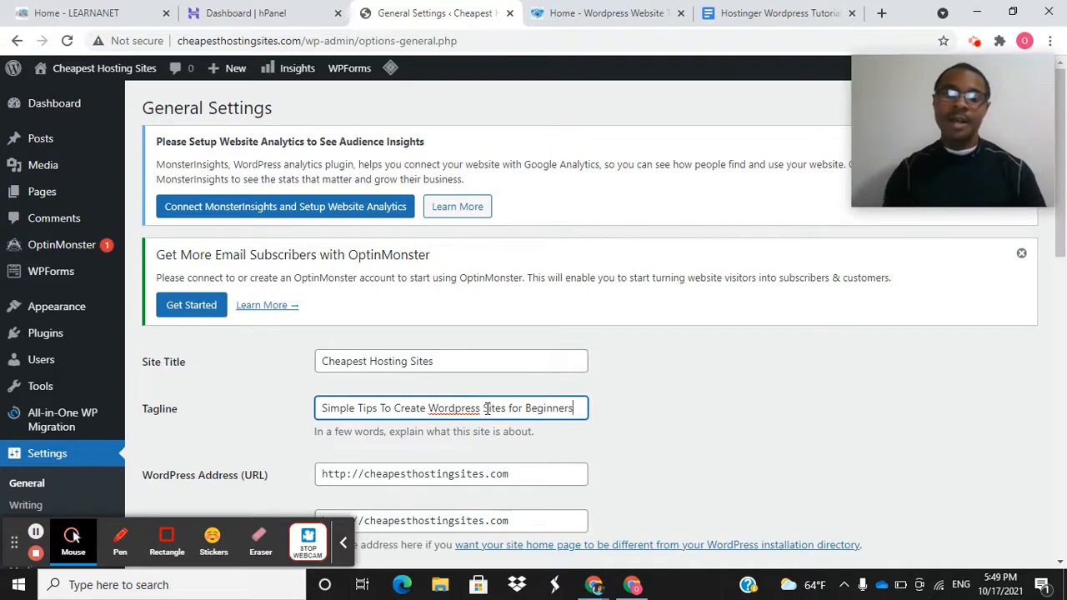
scroll(612, 414, "down", 8)
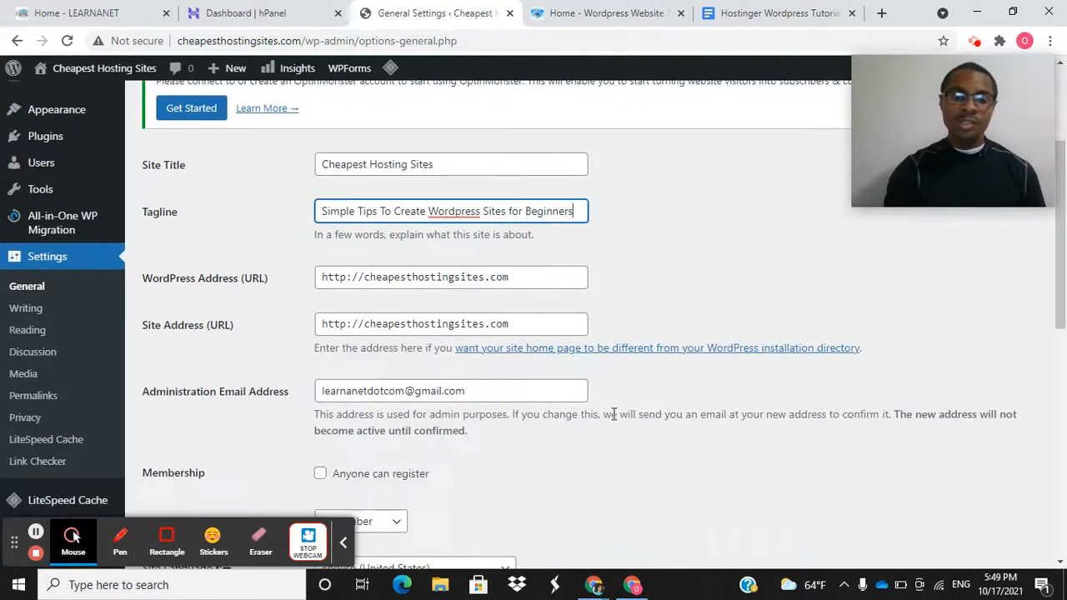
scroll(613, 414, "down", 3)
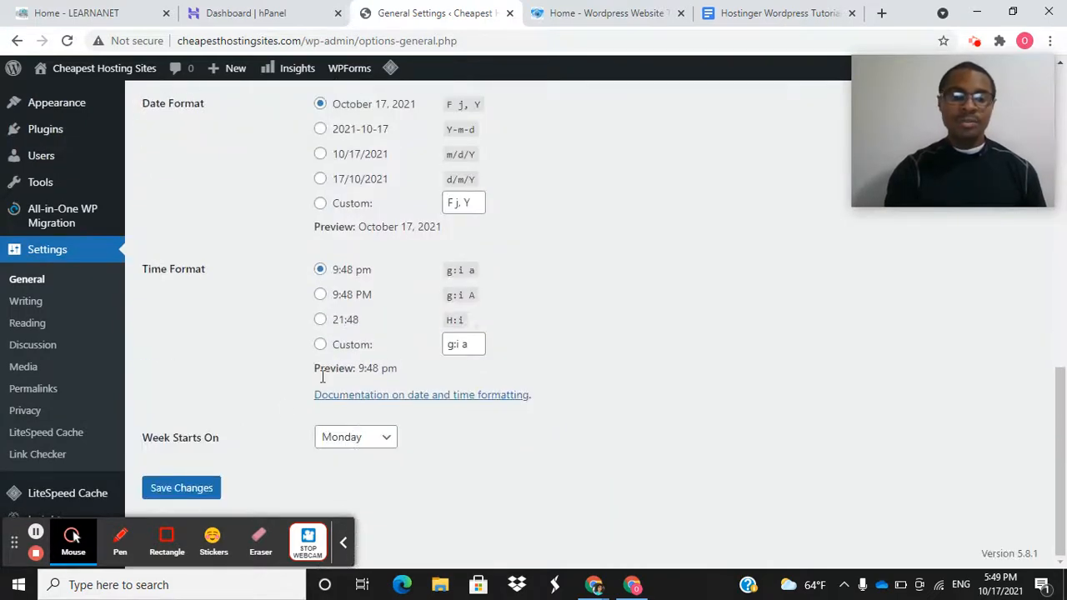
left_click(195, 493)
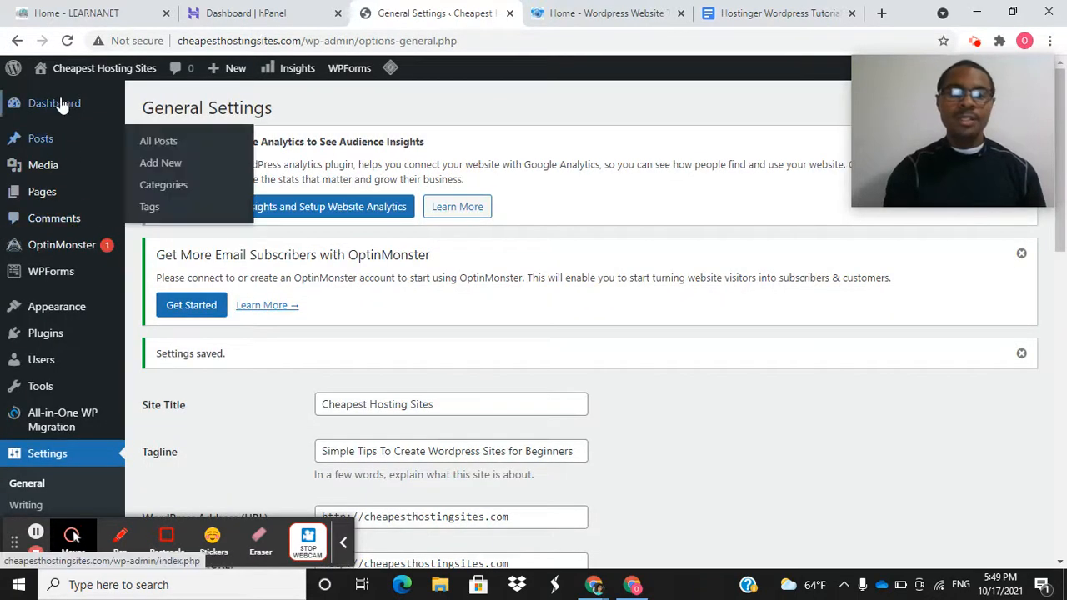
mouse_move(63, 109)
mouse_move(67, 172)
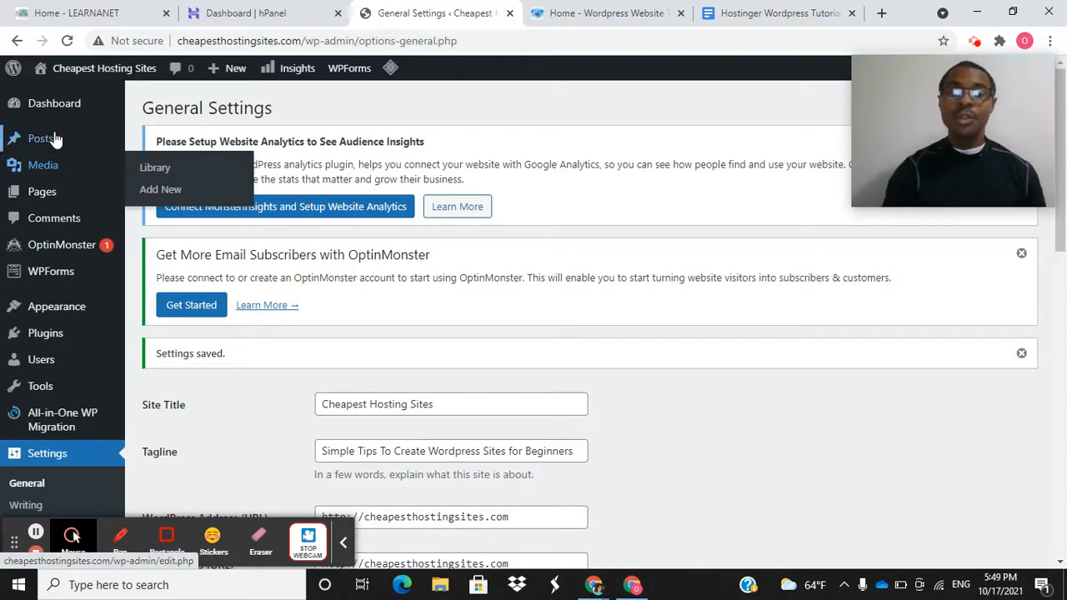
mouse_move(55, 140)
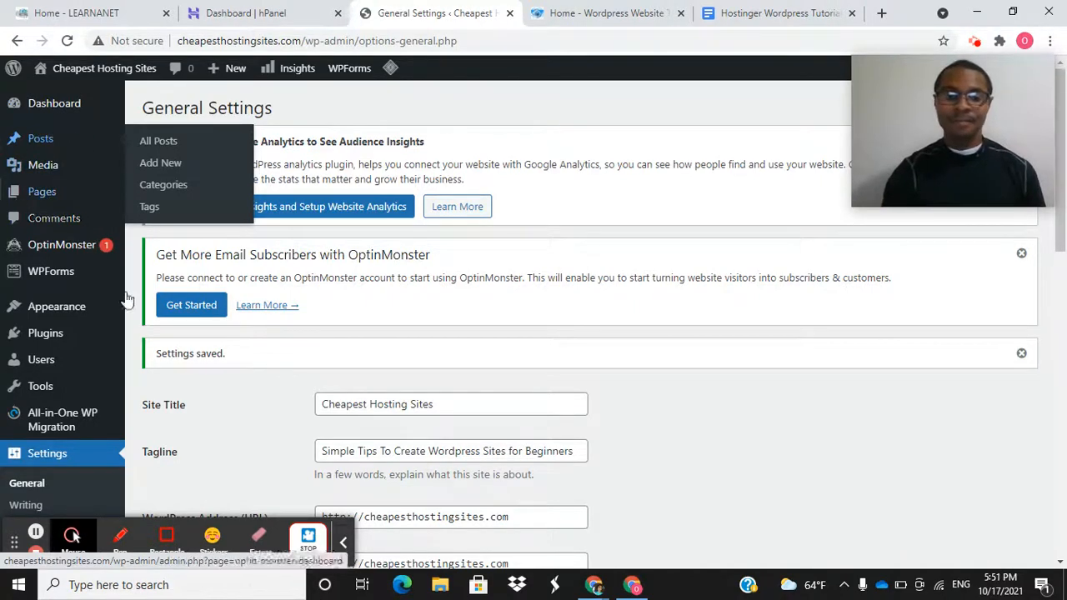
left_click(307, 543)
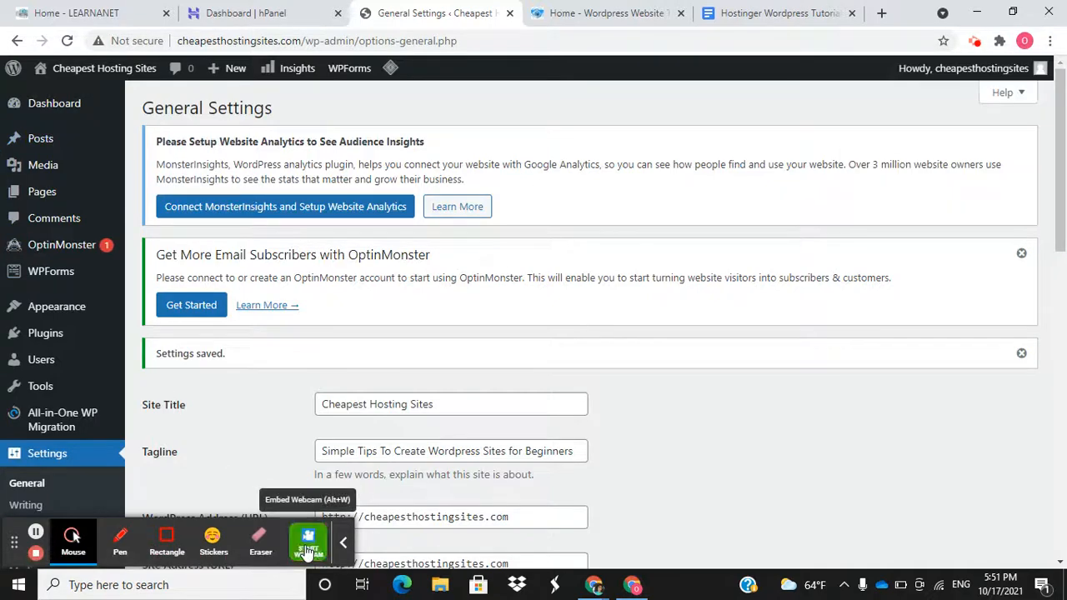